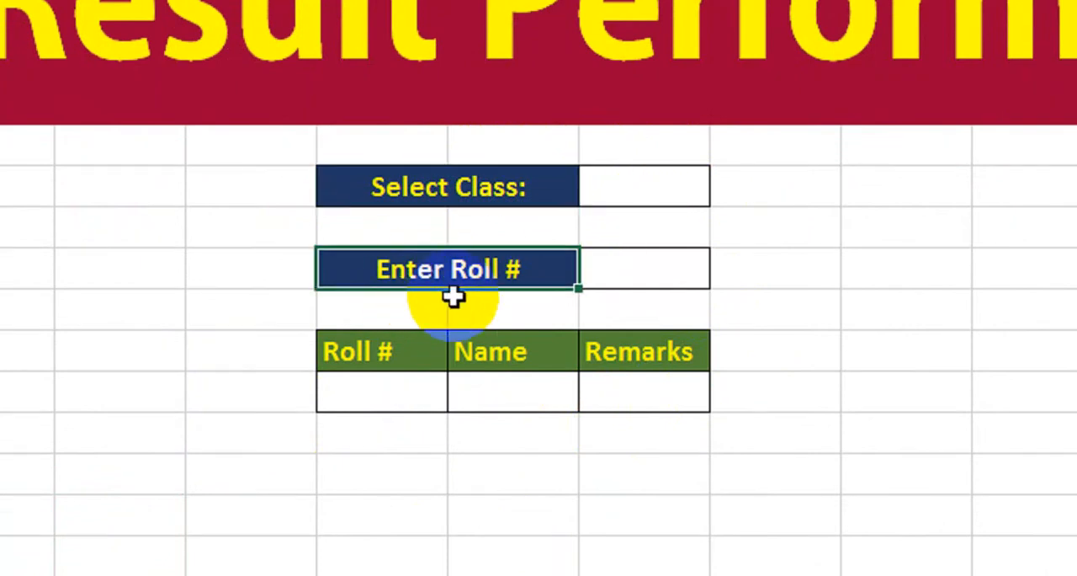
Step: Examine the lookup form on Sheet1 and the Roll #, Name and Remarks columns of the Class 8 table
drag(387, 349, 599, 386)
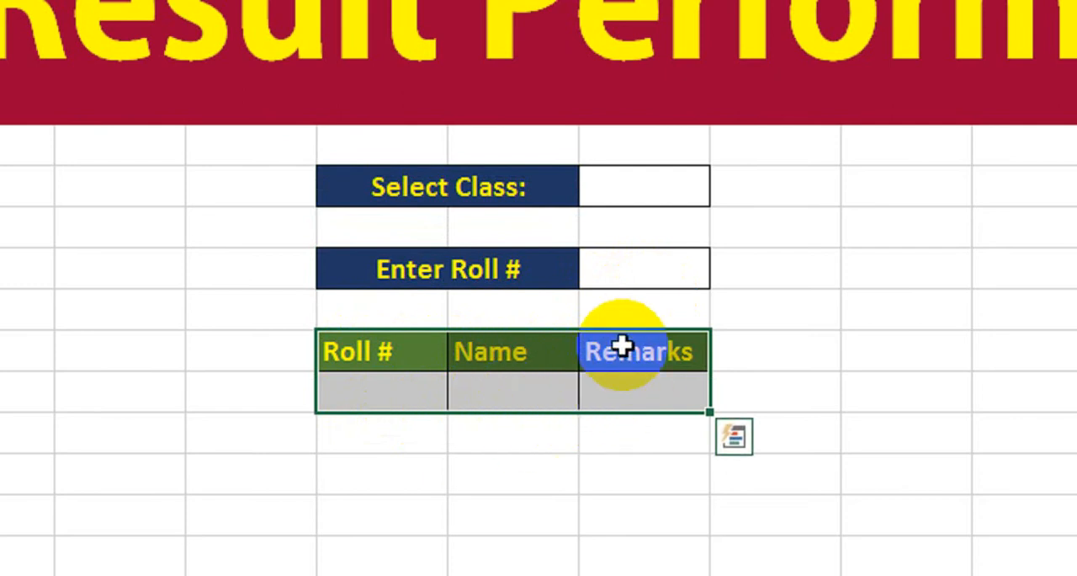
click(235, 488)
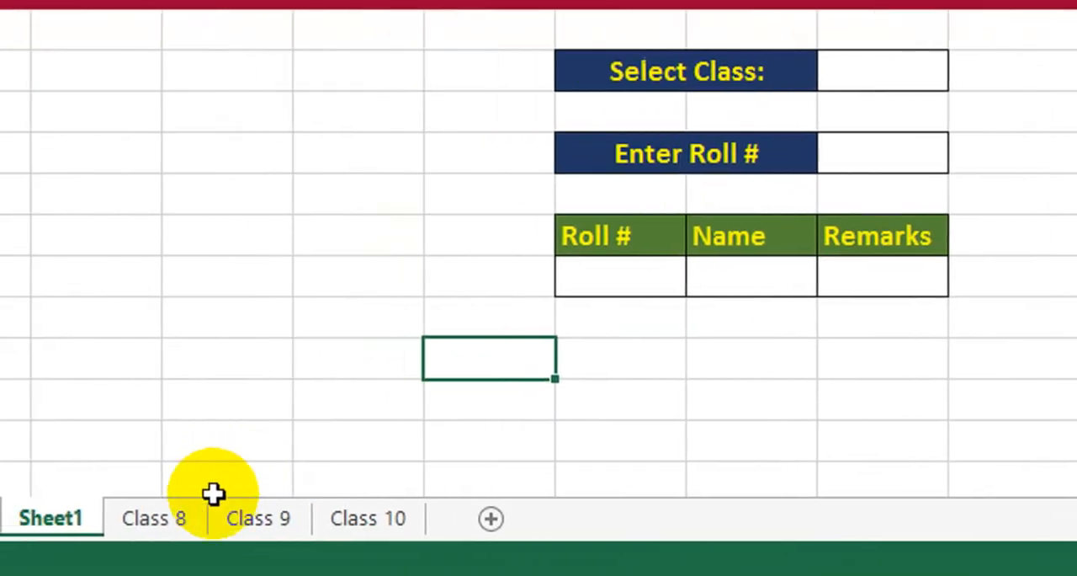
click(166, 519)
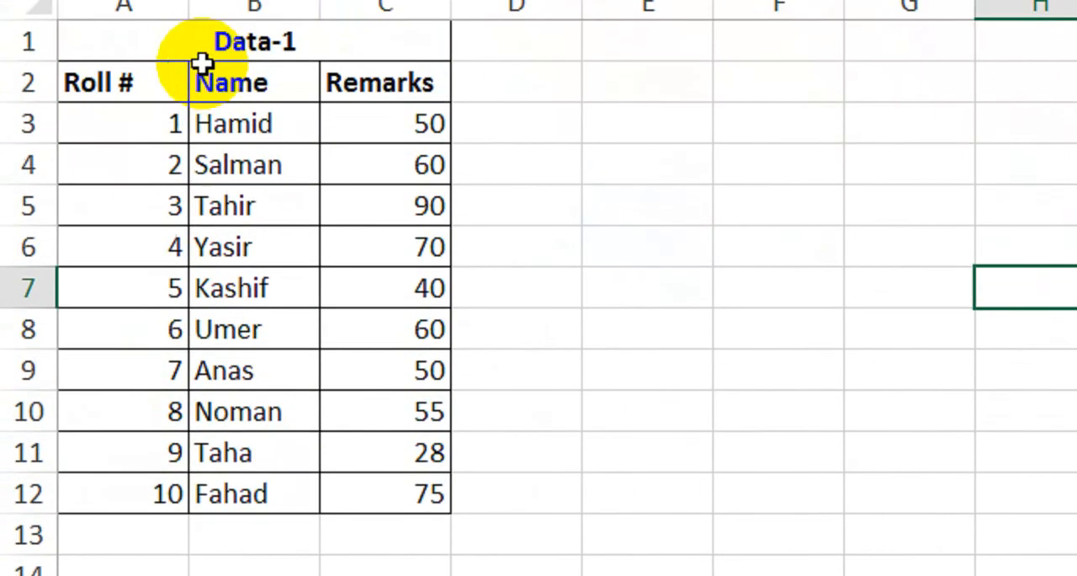
drag(113, 88, 116, 154)
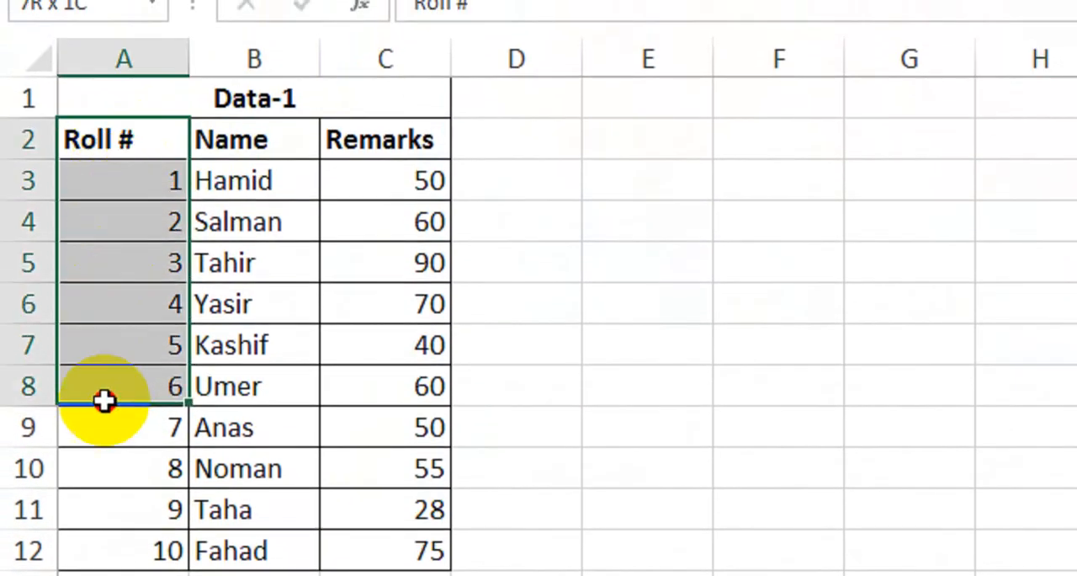
drag(104, 401, 106, 541)
drag(283, 156, 253, 518)
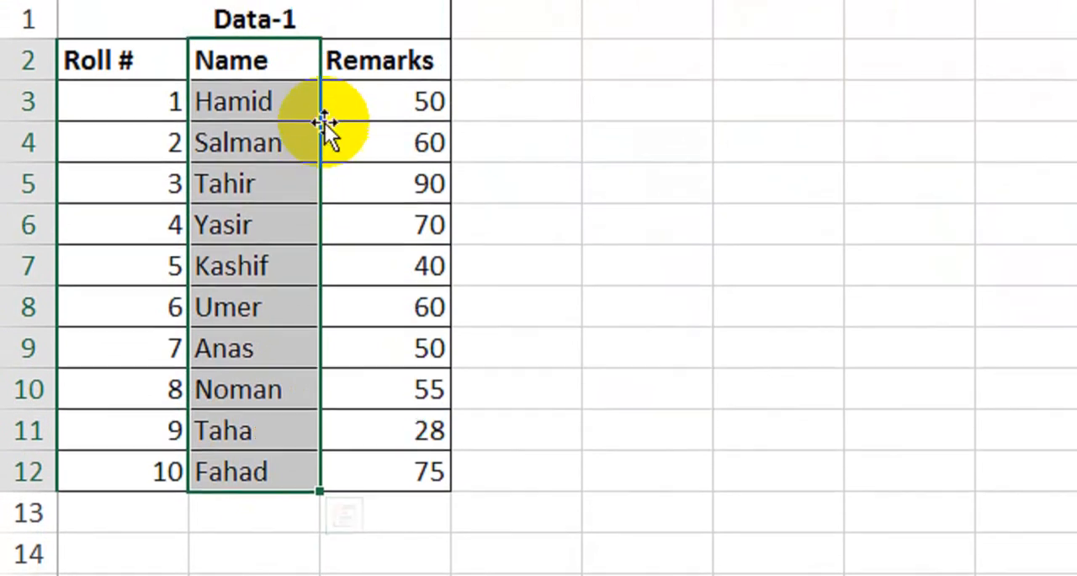
drag(375, 77, 327, 459)
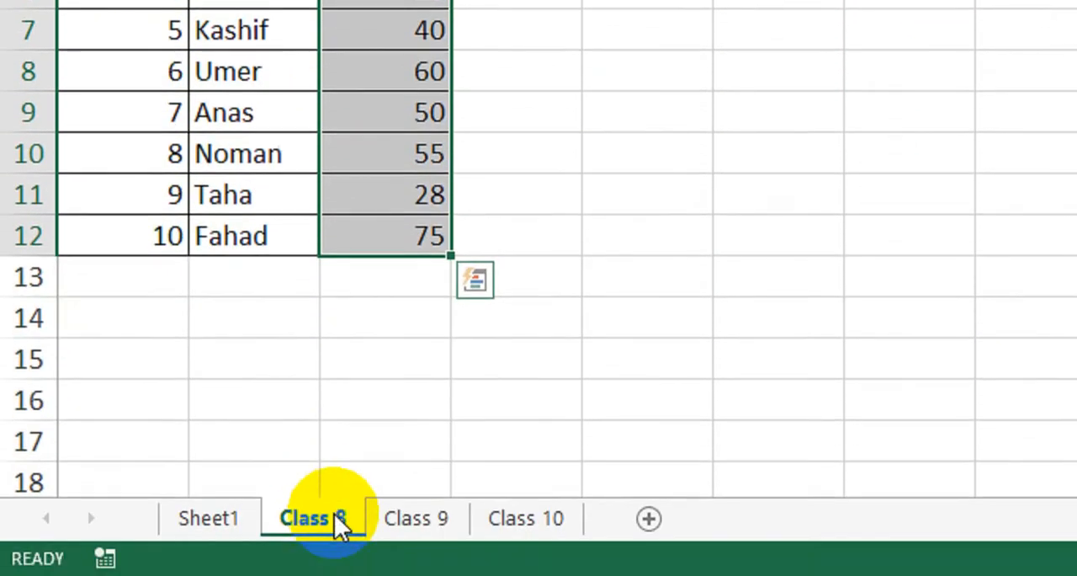
click(248, 101)
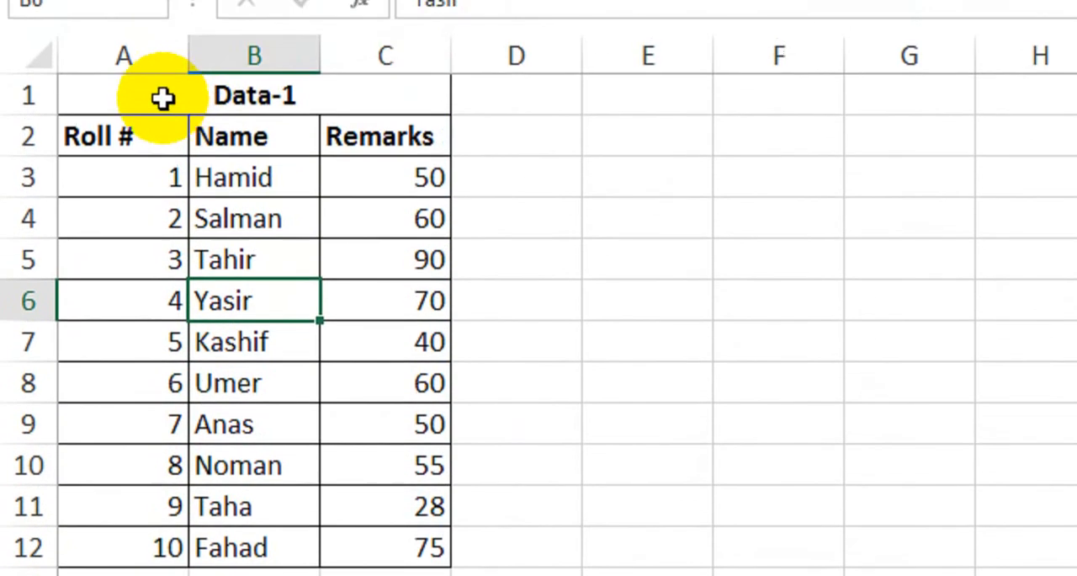
click(162, 98)
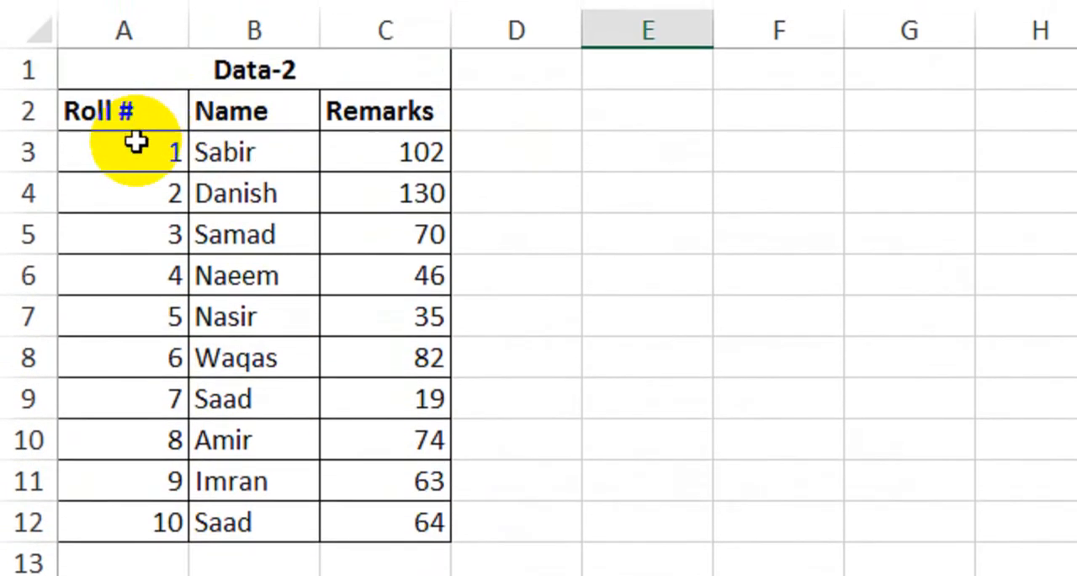
Step: Examine the Roll #, Name and Remarks columns of the Data-2 table on the Class 9 sheet
drag(133, 287, 132, 495)
drag(253, 152, 250, 475)
drag(386, 126, 373, 425)
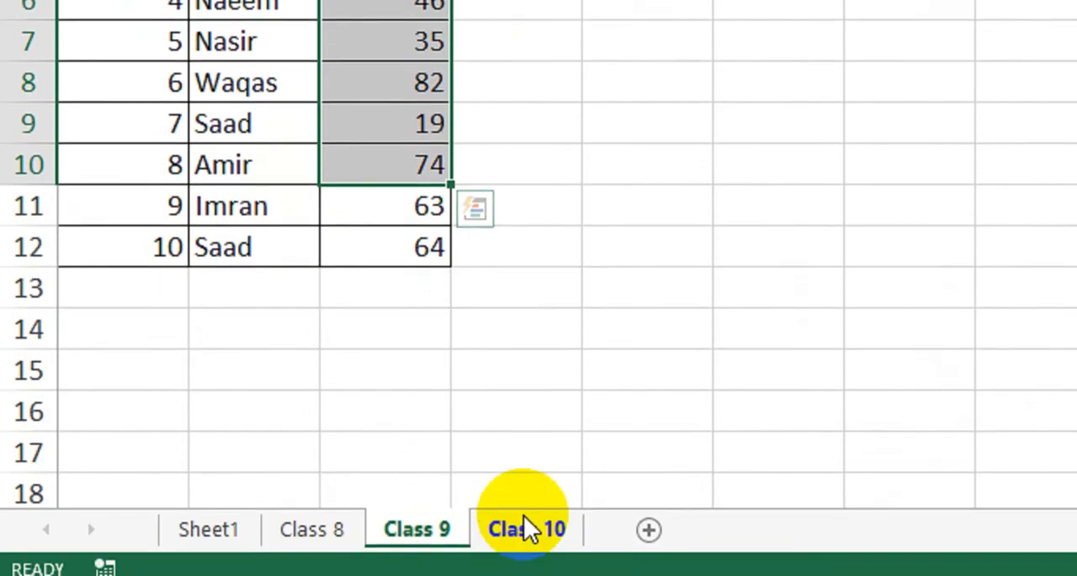
Step: Review the columns of the Data-3 table on the Class 10 sheet and return to the Select Class entry cell on Sheet1
click(527, 527)
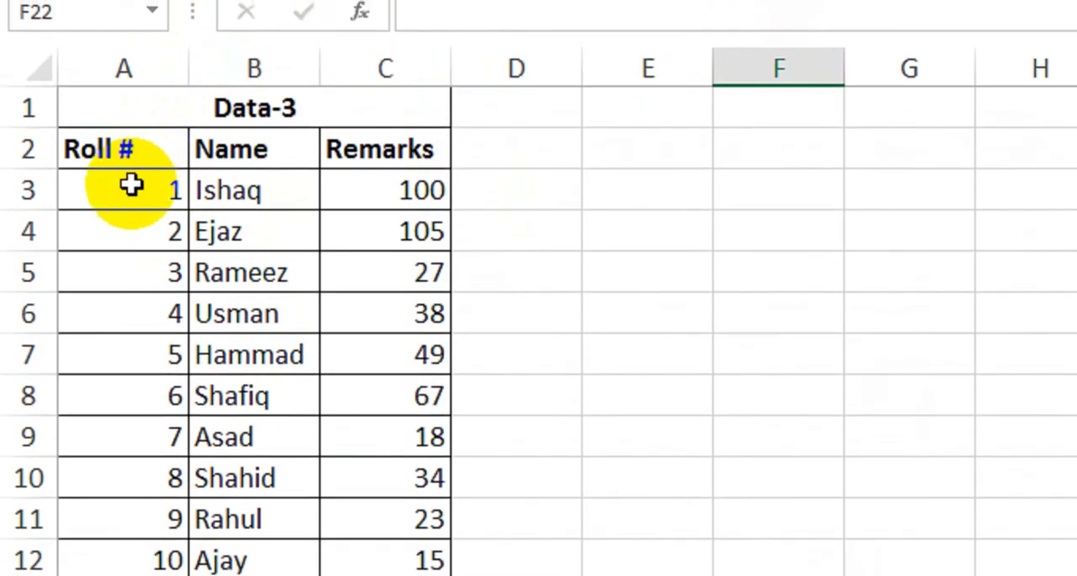
drag(135, 245, 154, 508)
drag(244, 147, 255, 334)
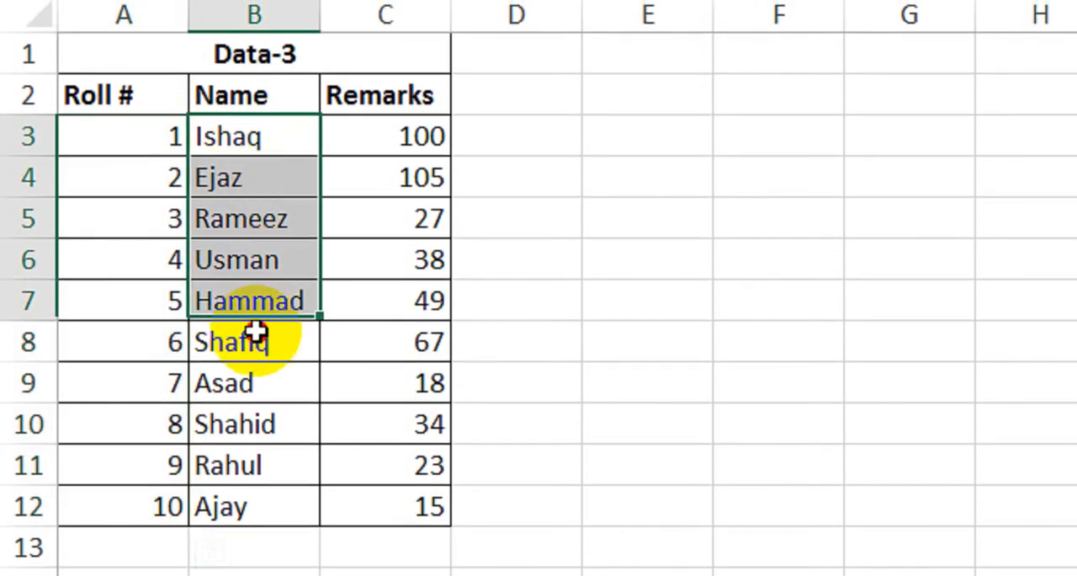
drag(255, 421, 252, 474)
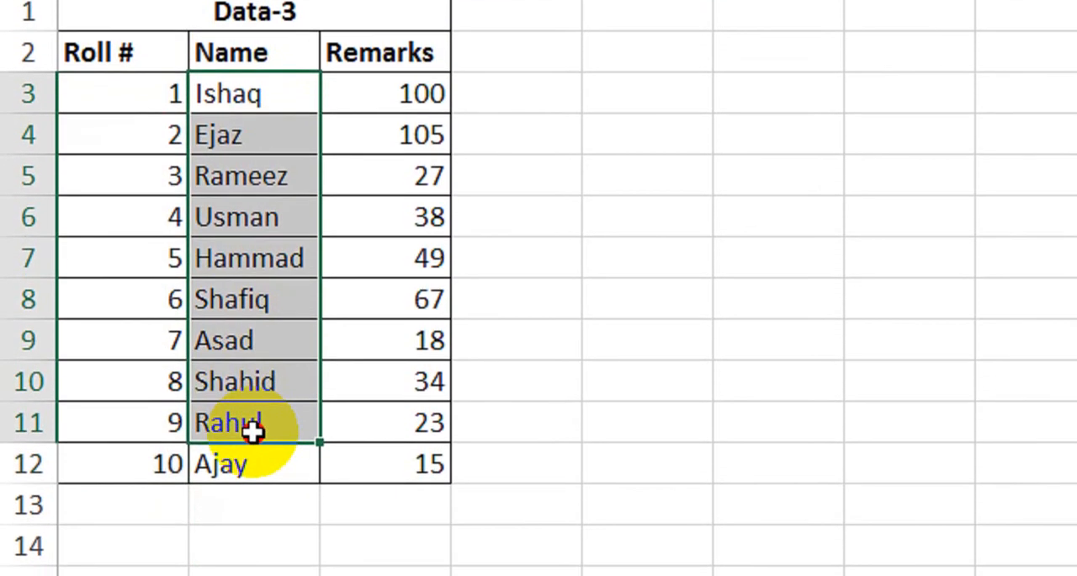
drag(384, 94, 376, 421)
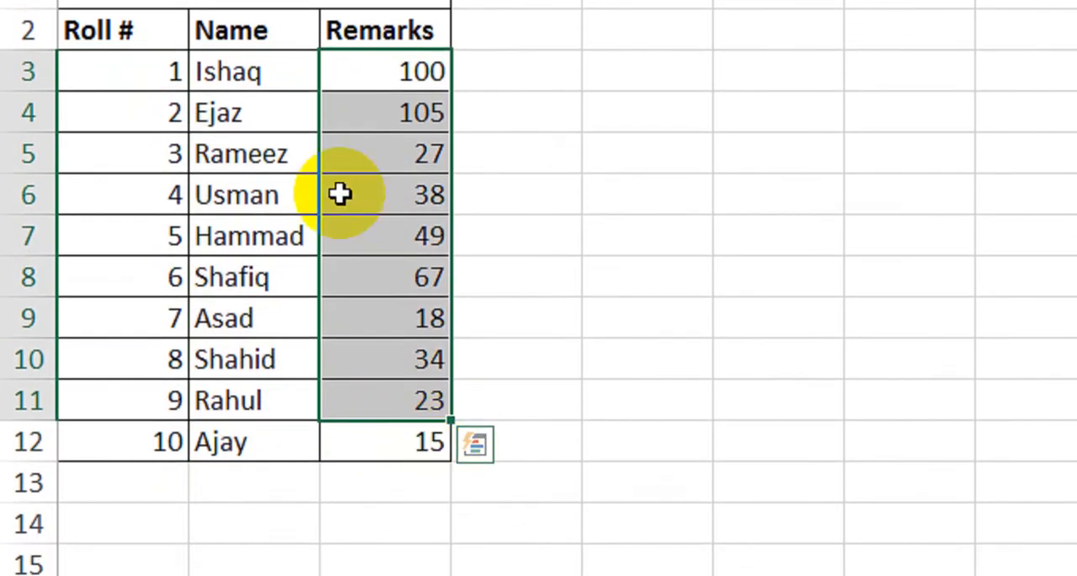
click(253, 113)
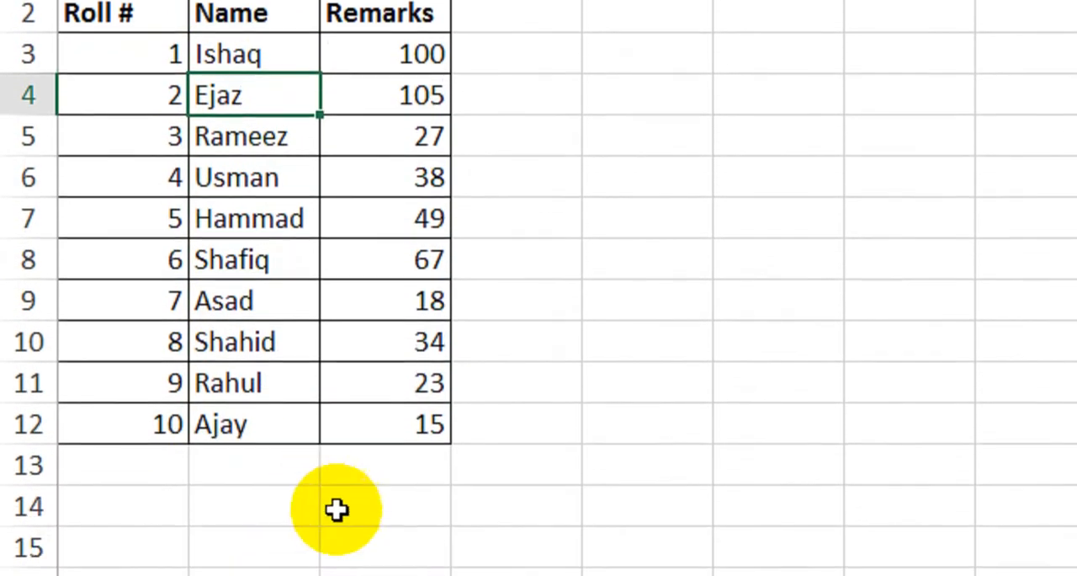
click(235, 520)
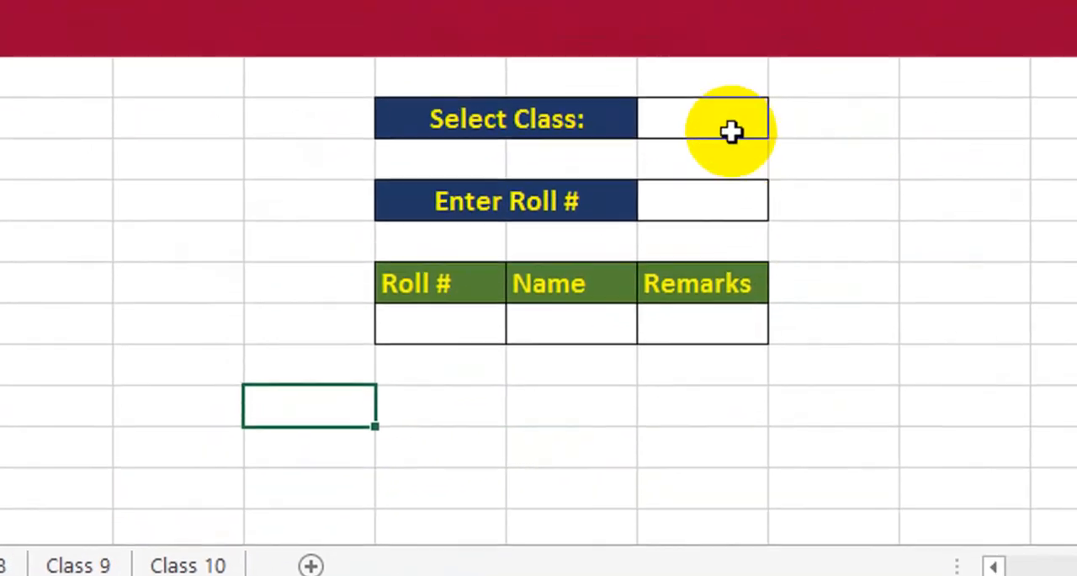
click(724, 111)
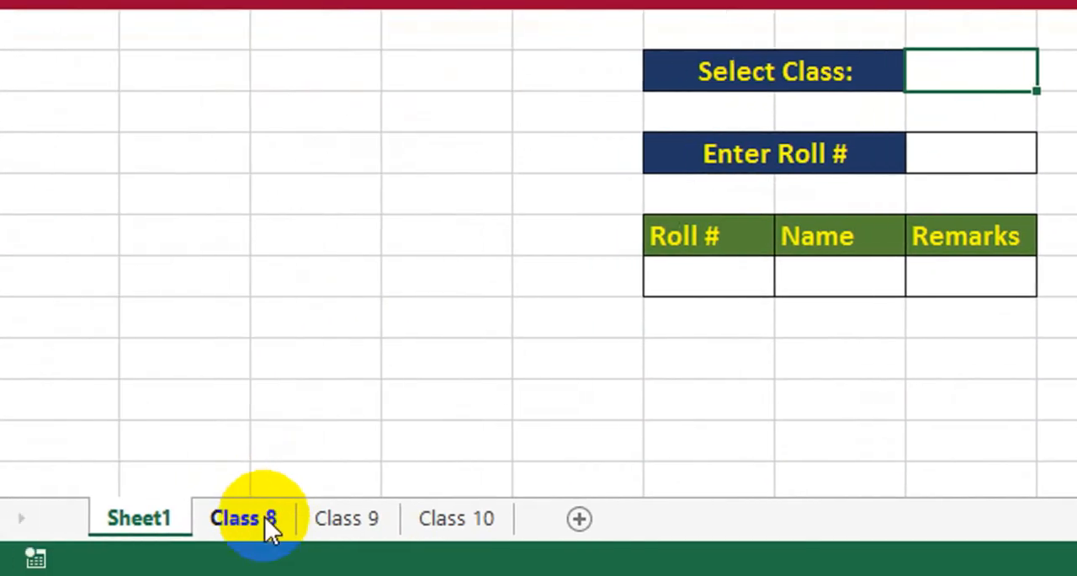
Step: Define the workbook-scoped name Data_1 for the range A1:C12 on the Class 8 sheet using the Name Manager
click(265, 516)
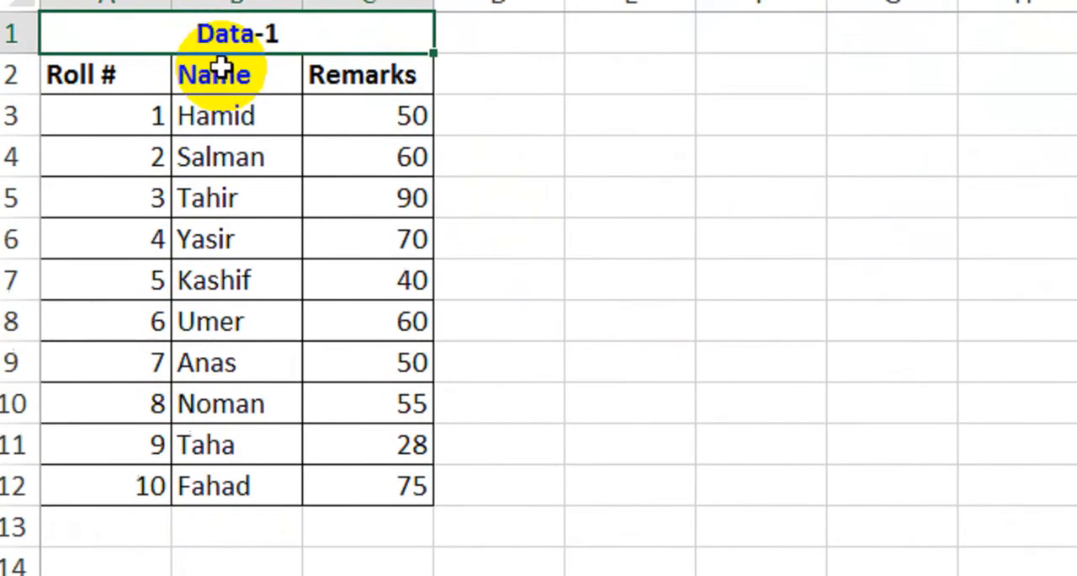
click(504, 227)
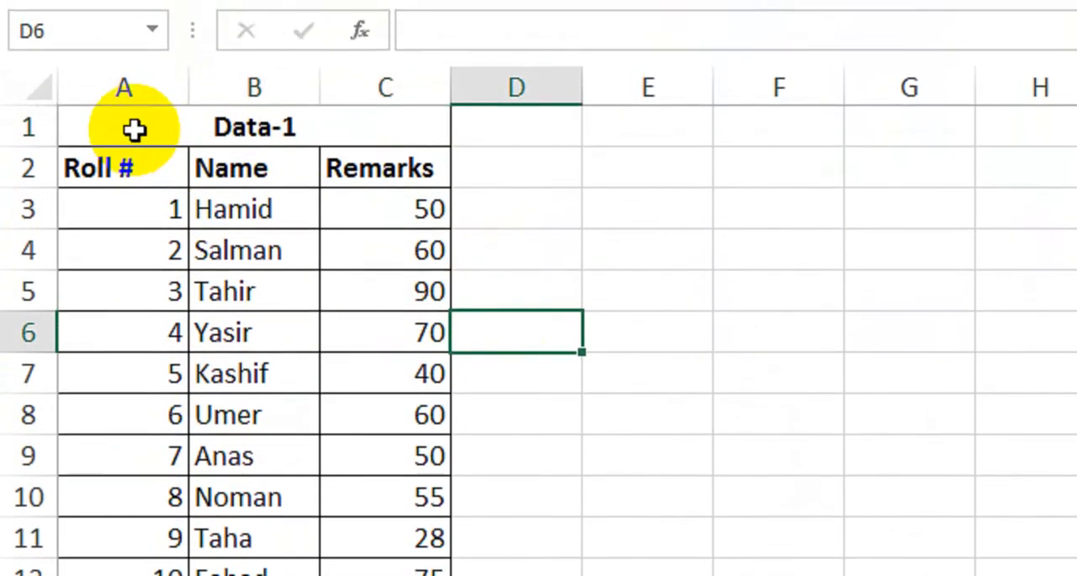
drag(132, 103, 286, 557)
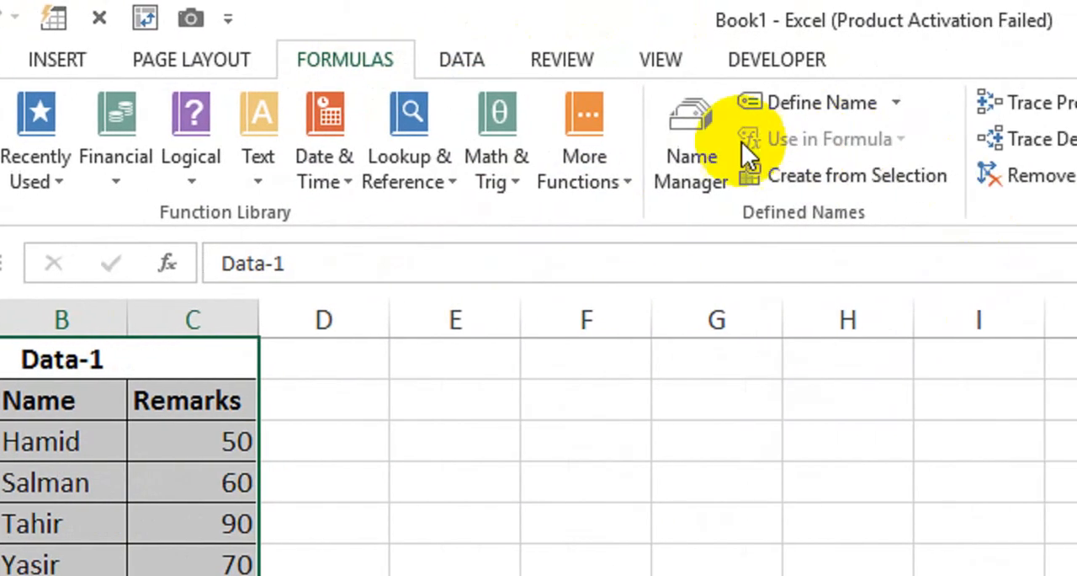
click(700, 162)
drag(1037, 251, 805, 277)
drag(637, 249, 410, 258)
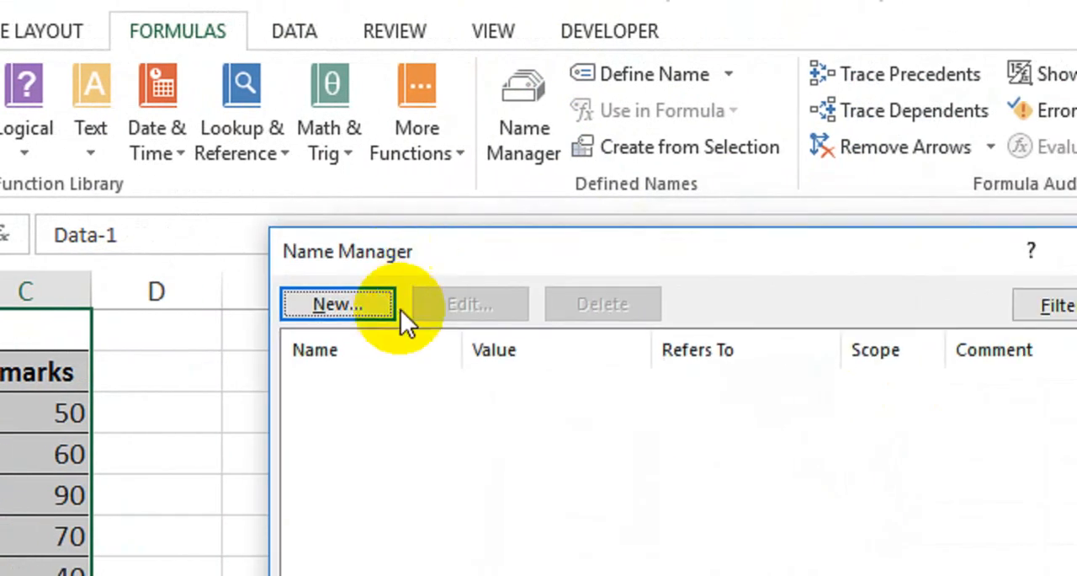
click(394, 192)
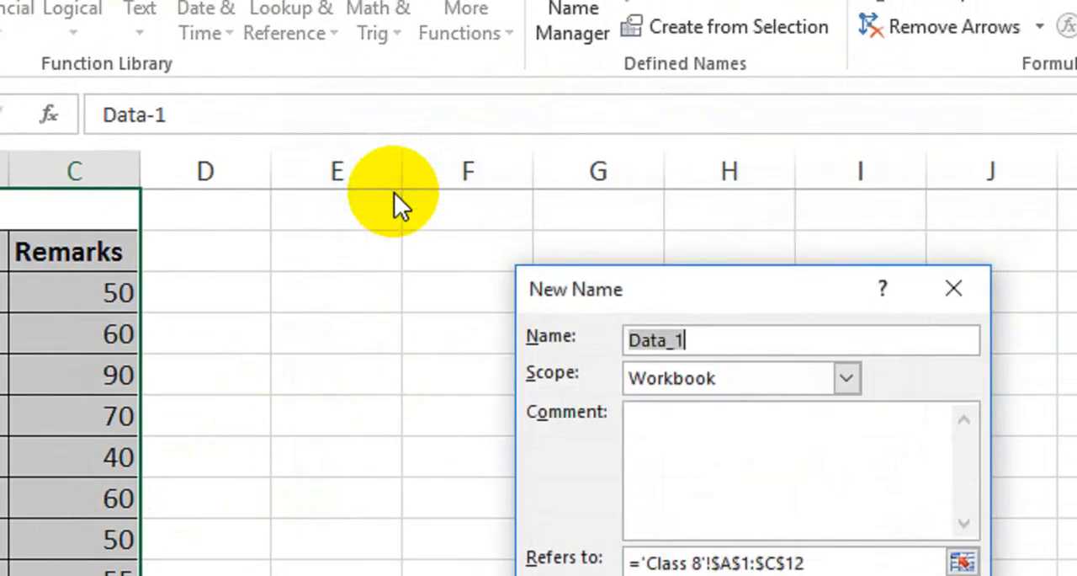
drag(612, 291, 416, 265)
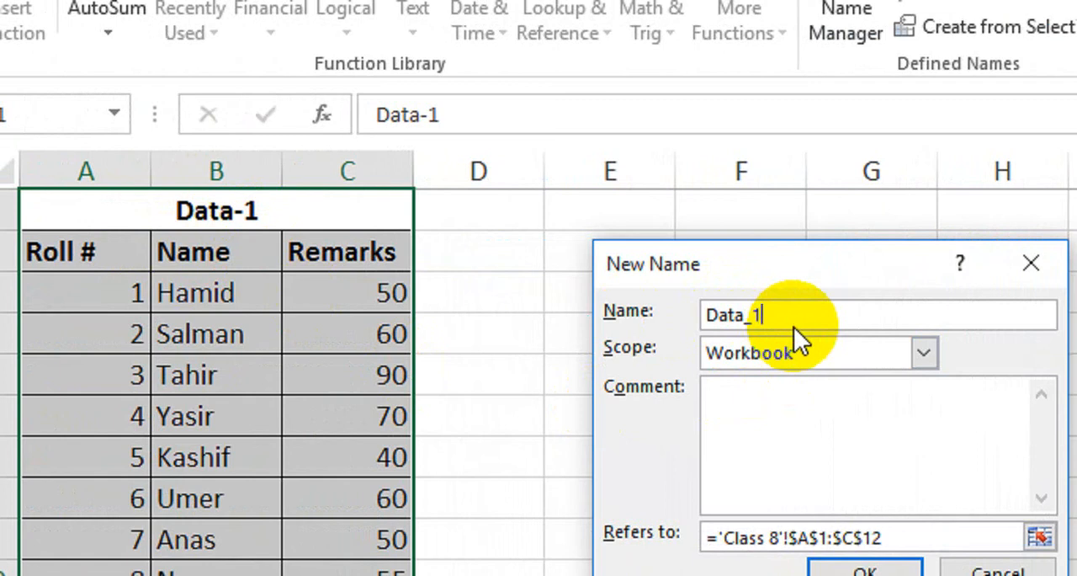
click(669, 335)
drag(771, 319, 681, 315)
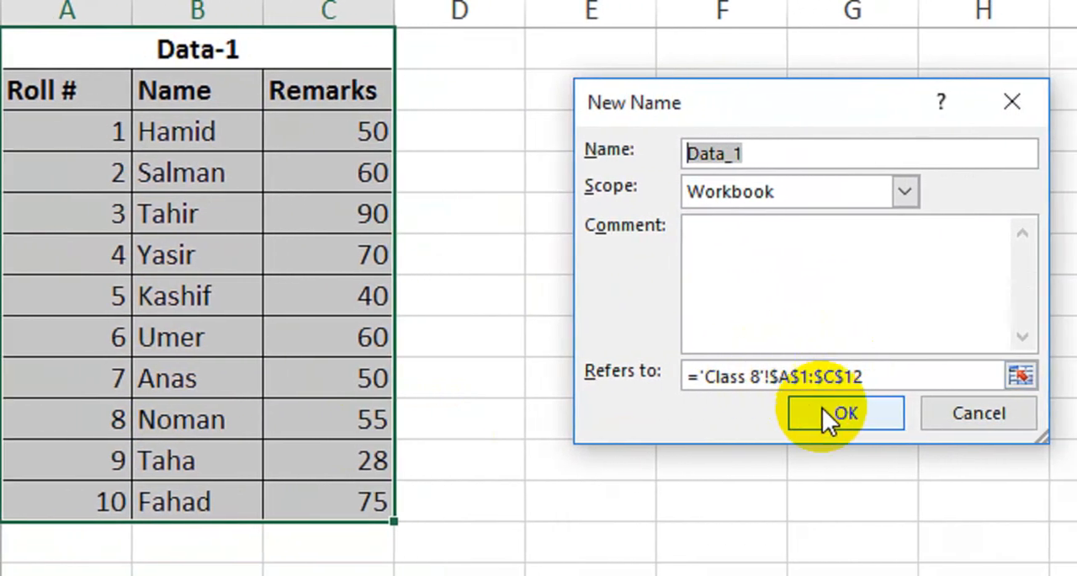
click(814, 413)
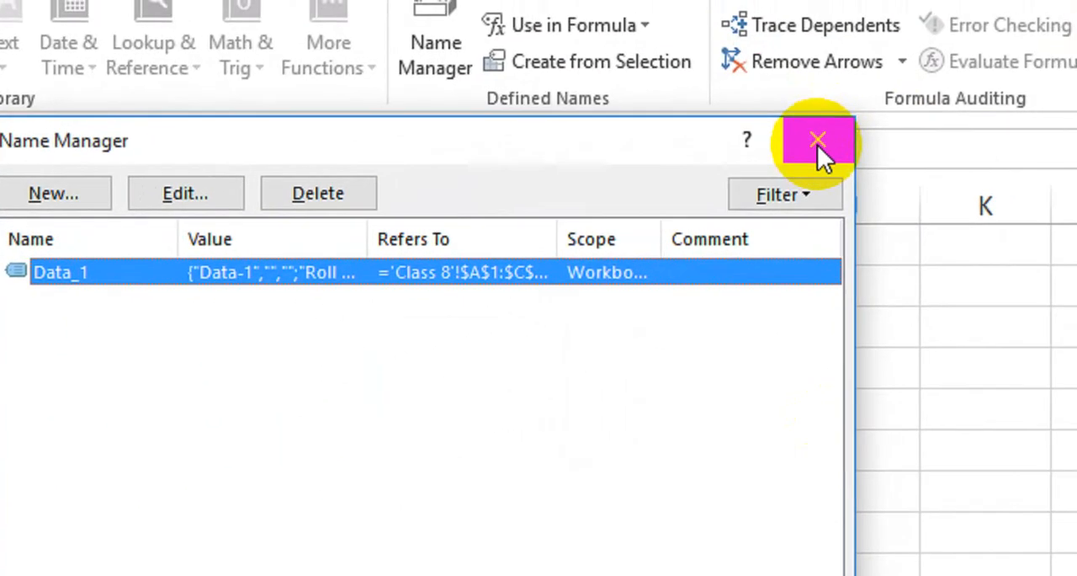
click(815, 144)
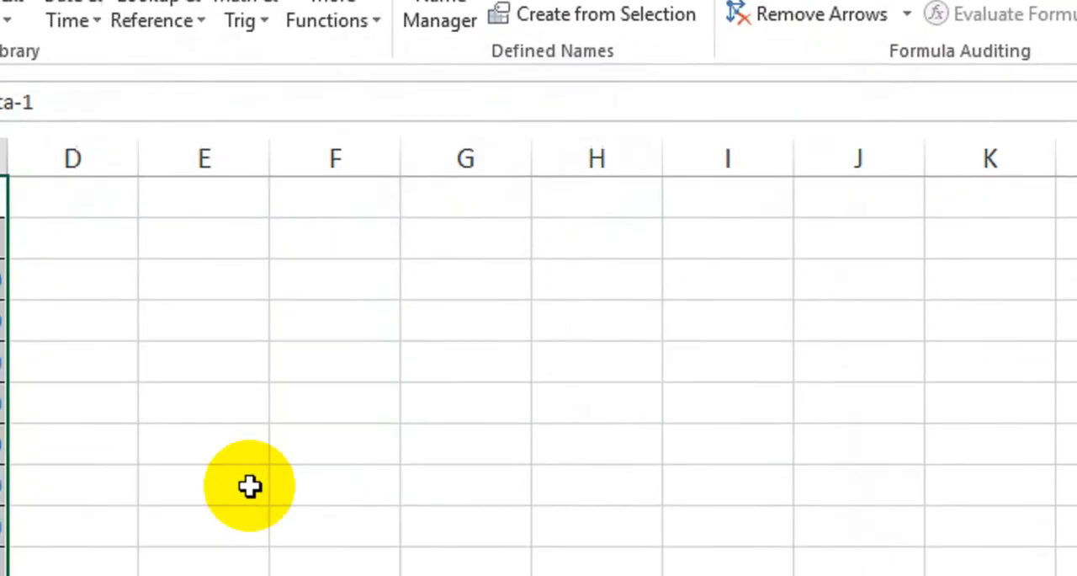
click(211, 539)
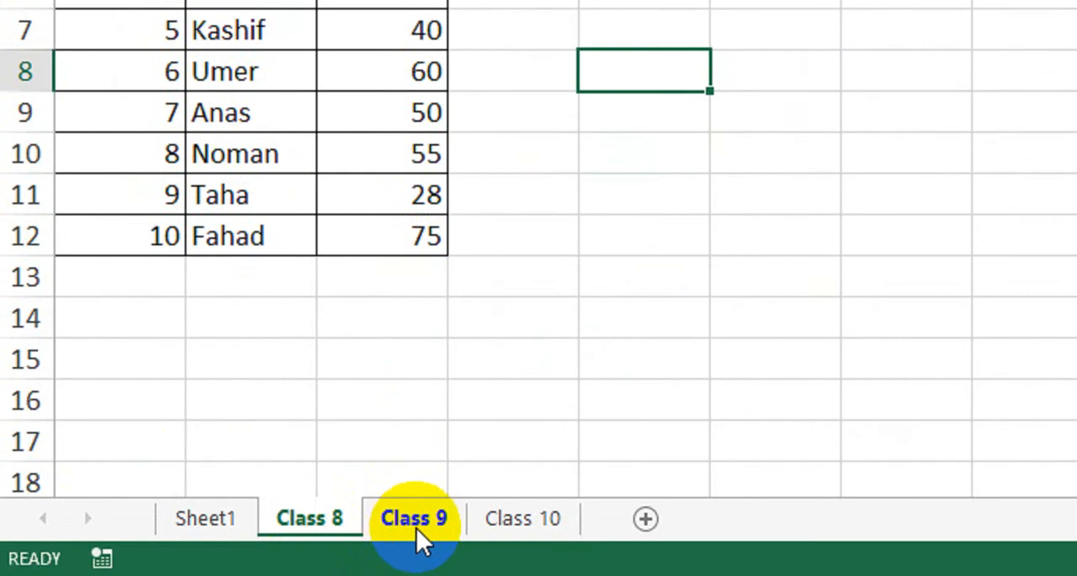
Step: Define the workbook-scoped name Data_2 for the range A1:C12 on the Class 9 sheet using the Name Manager
click(413, 520)
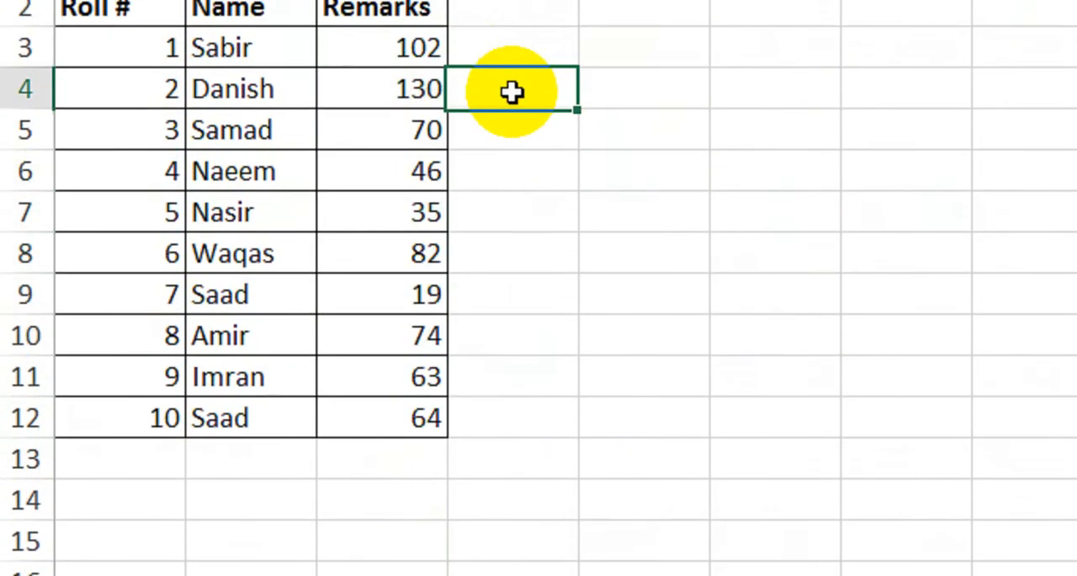
drag(132, 122, 276, 565)
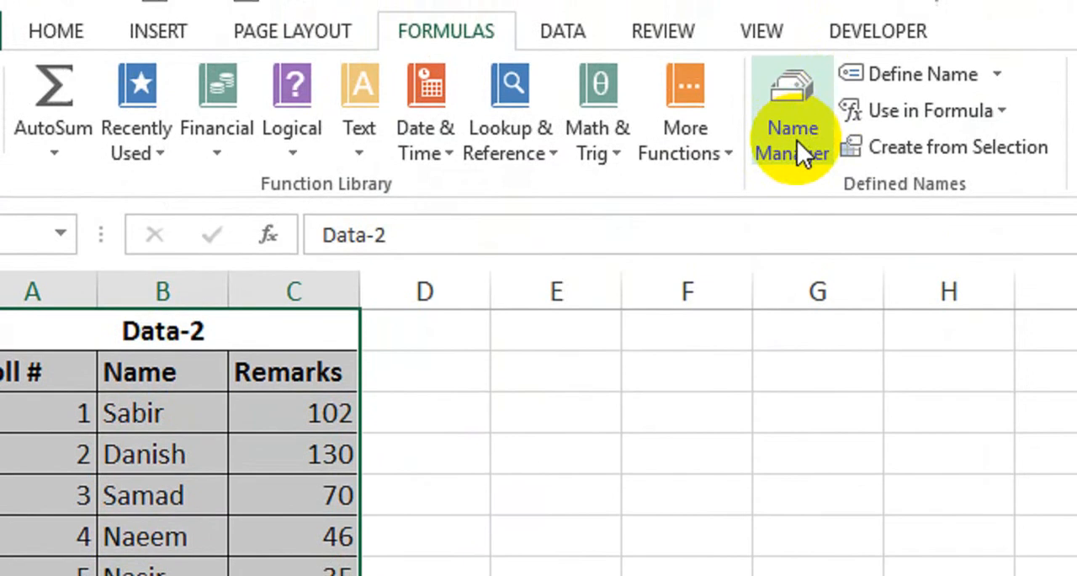
click(797, 145)
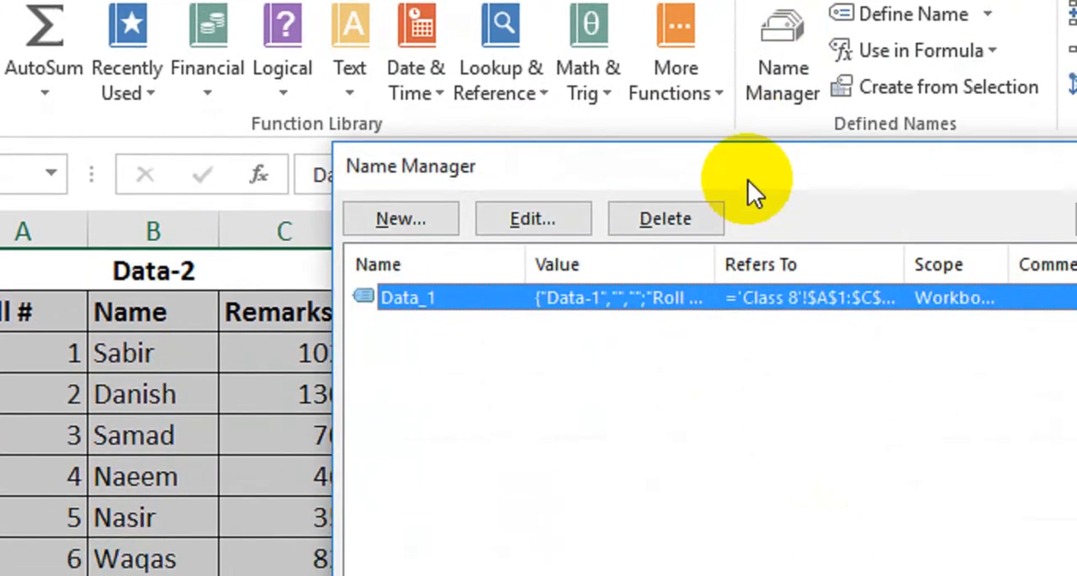
drag(761, 246, 835, 250)
click(495, 222)
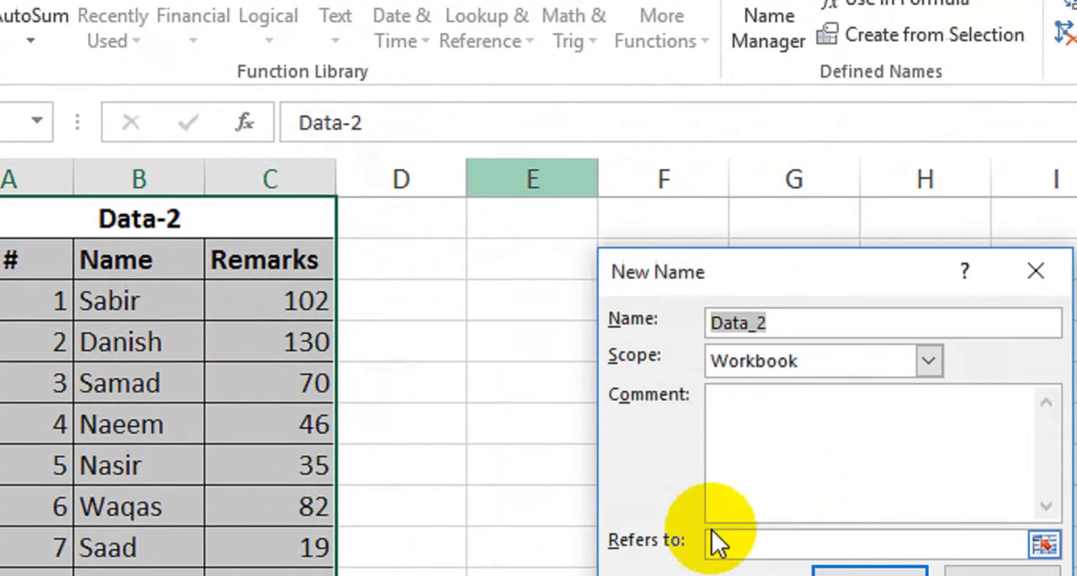
drag(735, 271, 581, 271)
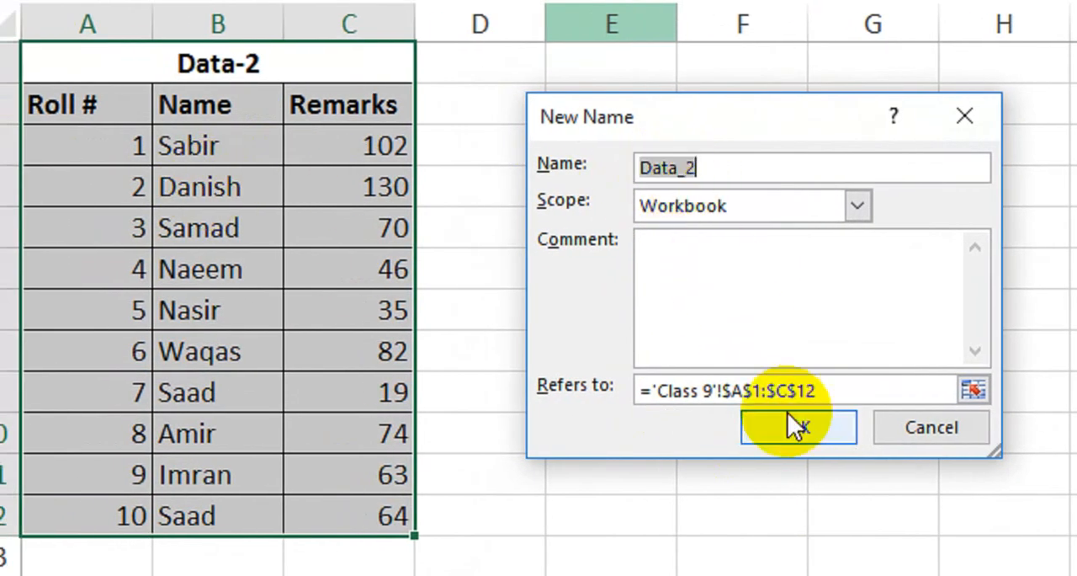
click(800, 427)
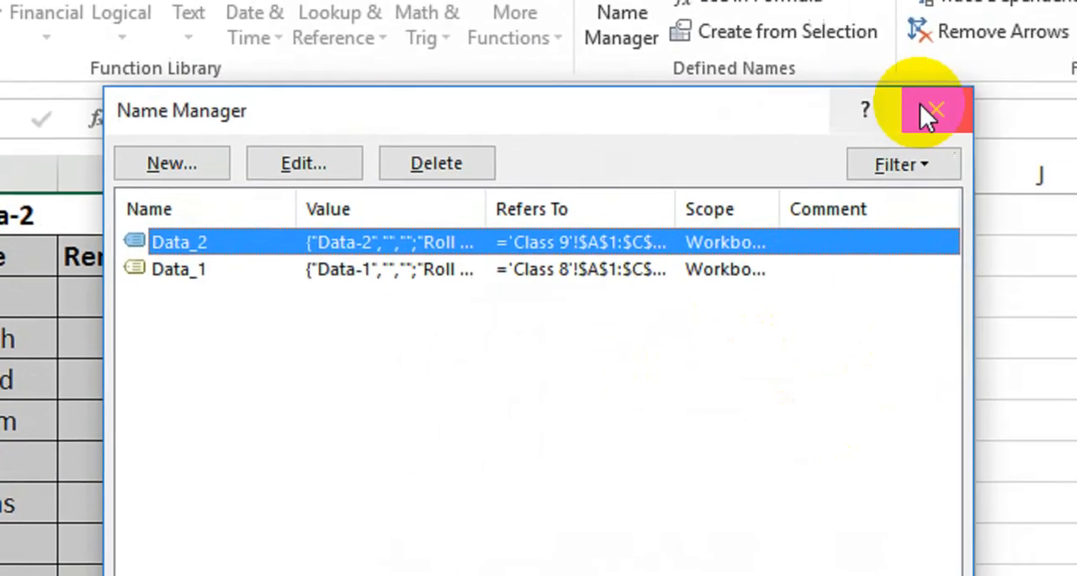
click(925, 114)
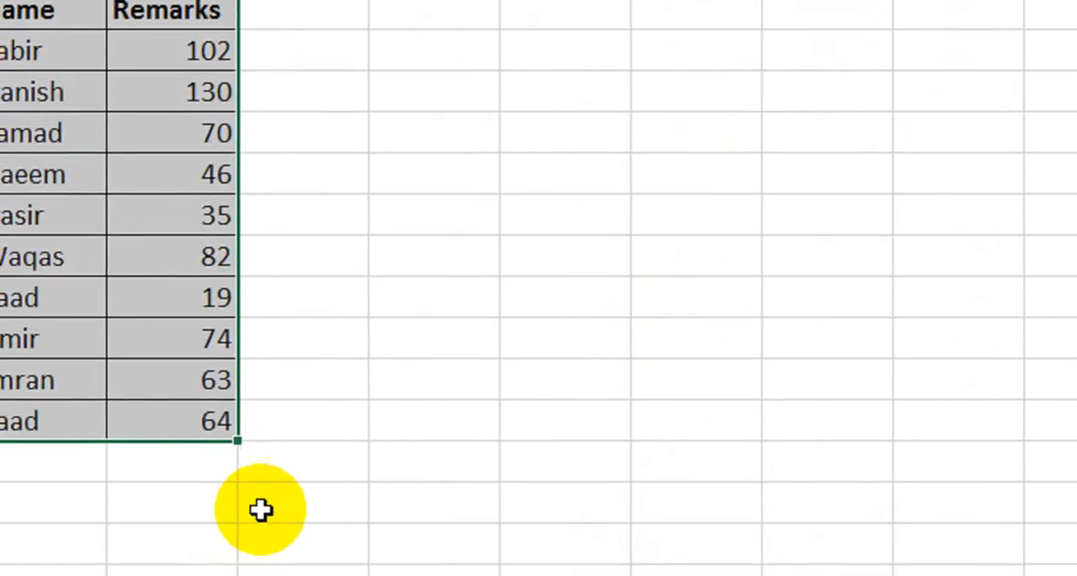
click(260, 507)
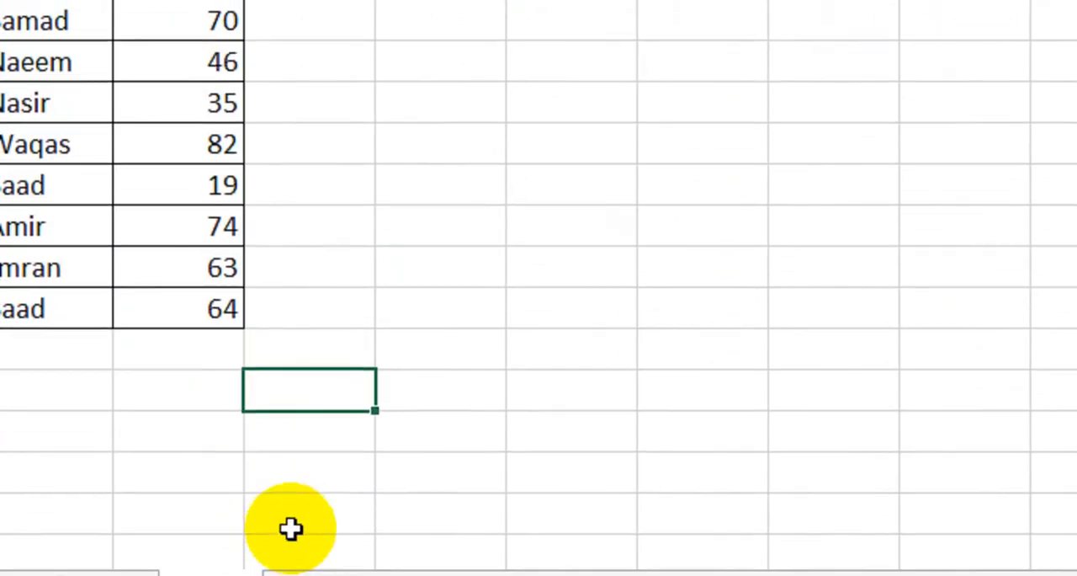
Step: Define the workbook-scoped name Data_3 for the range A1:C12 on the Class 10 sheet using the Name Manager
click(315, 575)
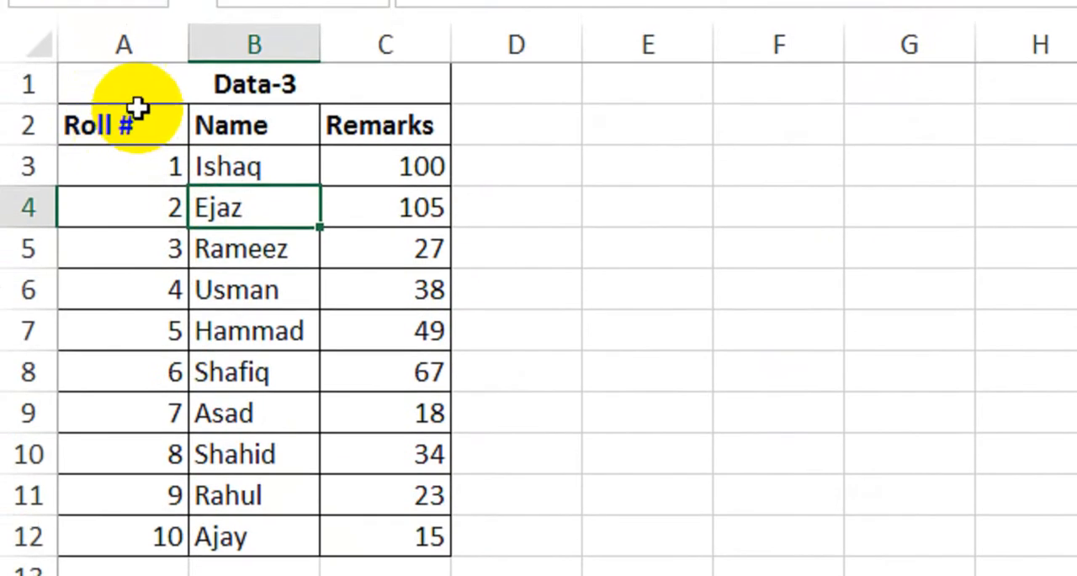
drag(138, 94, 327, 535)
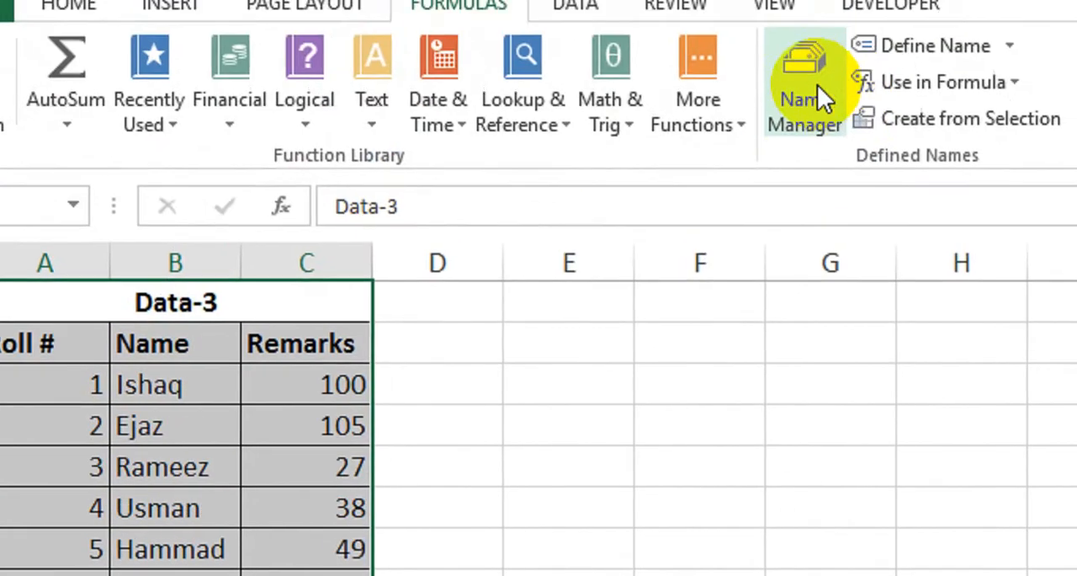
click(881, 0)
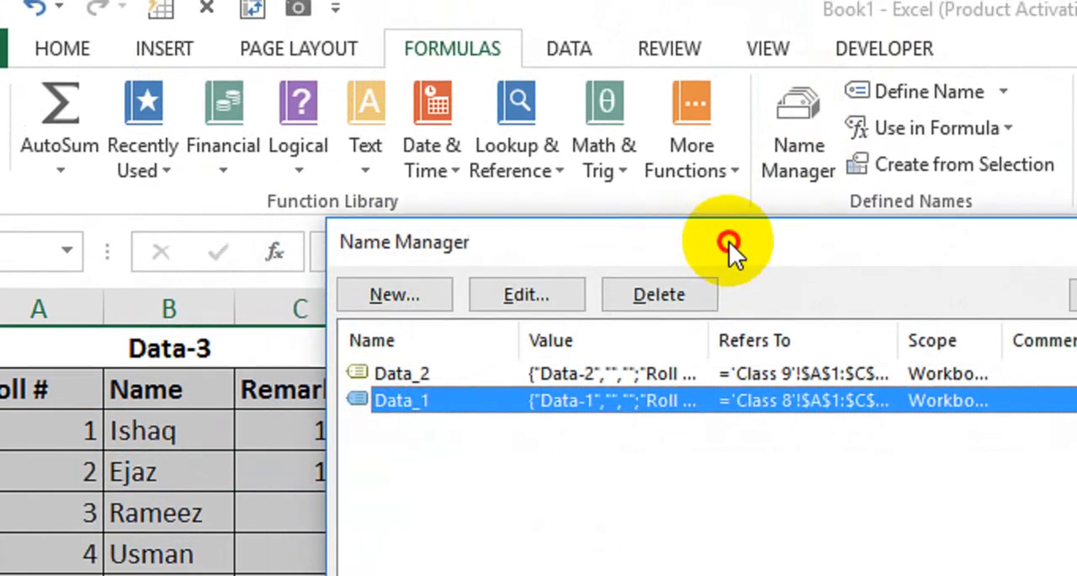
drag(463, 252, 570, 253)
click(505, 294)
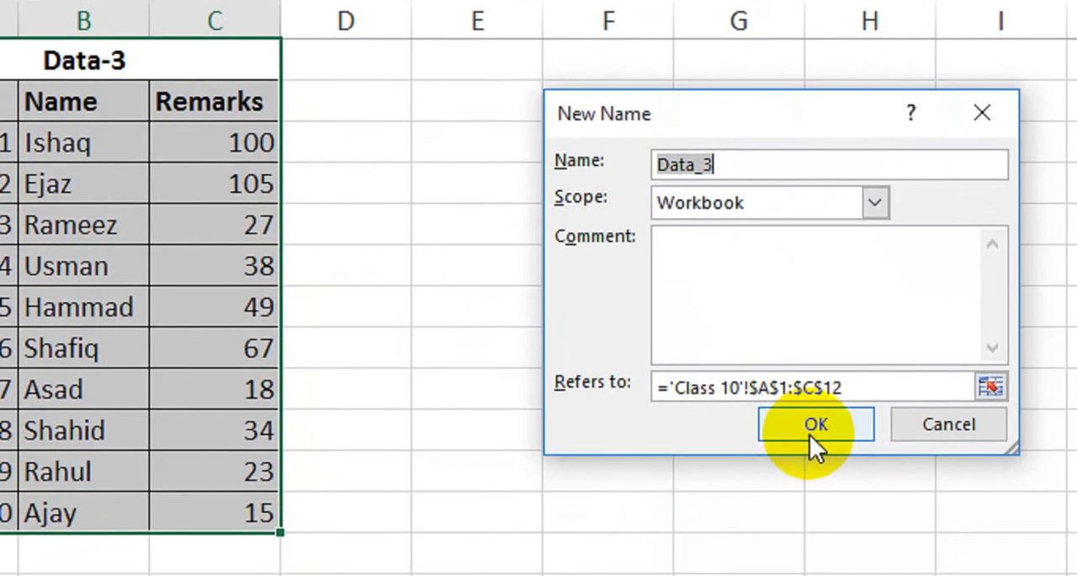
click(820, 450)
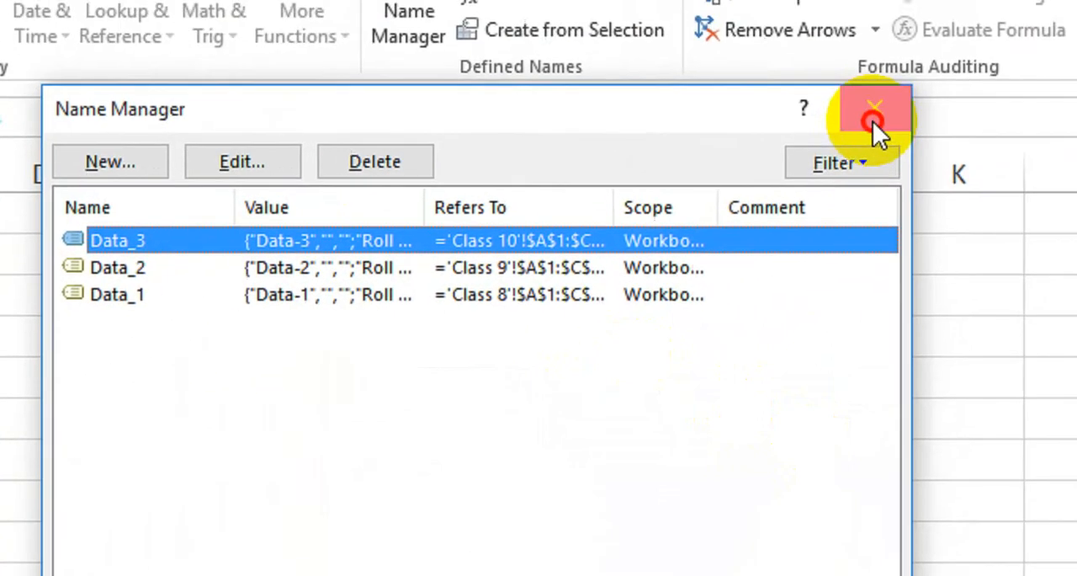
click(872, 118)
click(380, 421)
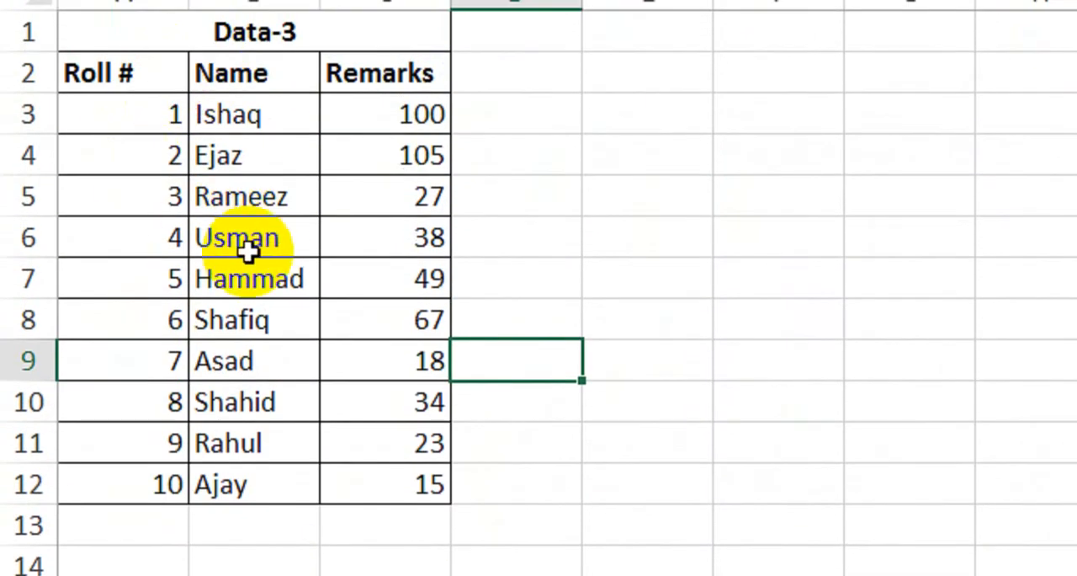
Step: Set the data validation of the Select Class entry cell on Sheet1 to allow a List
click(210, 519)
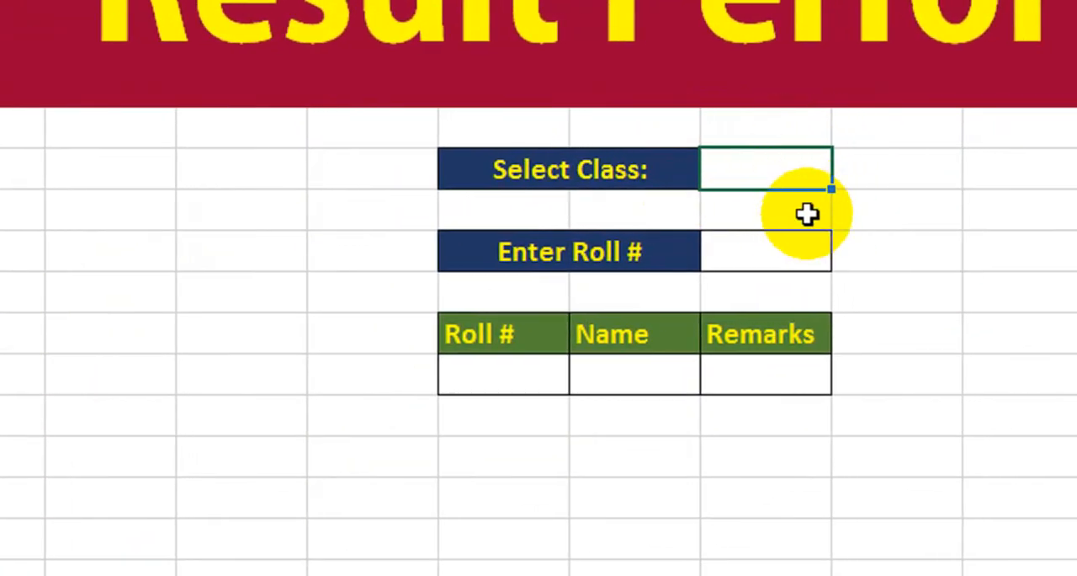
click(845, 176)
click(817, 176)
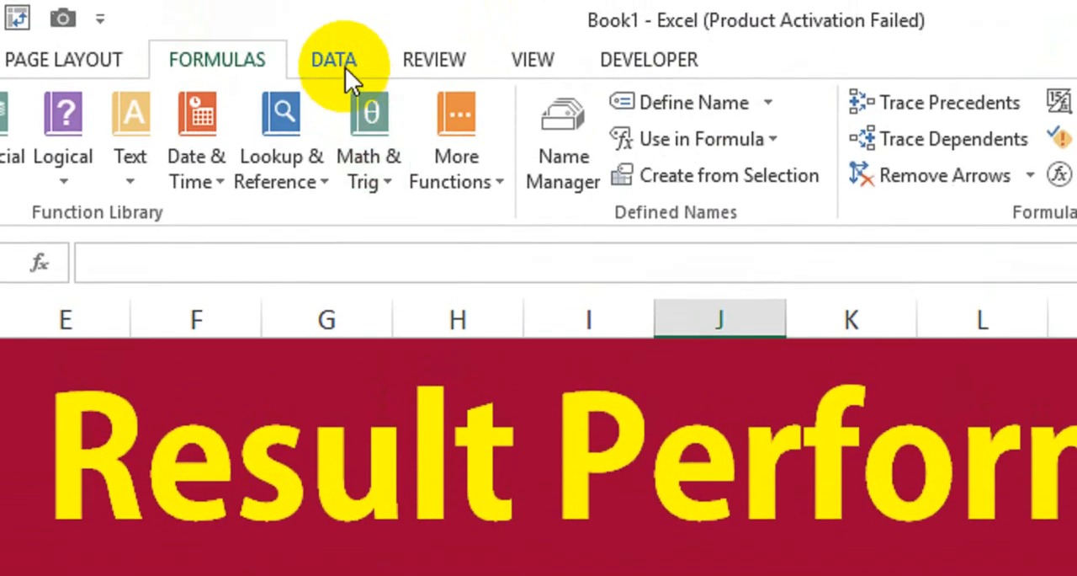
click(353, 43)
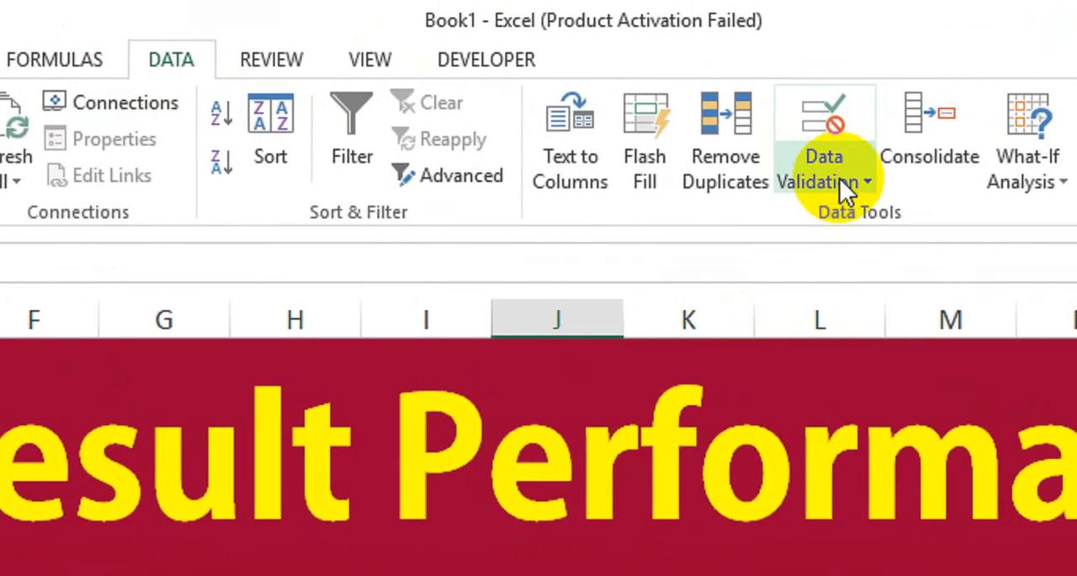
click(892, 177)
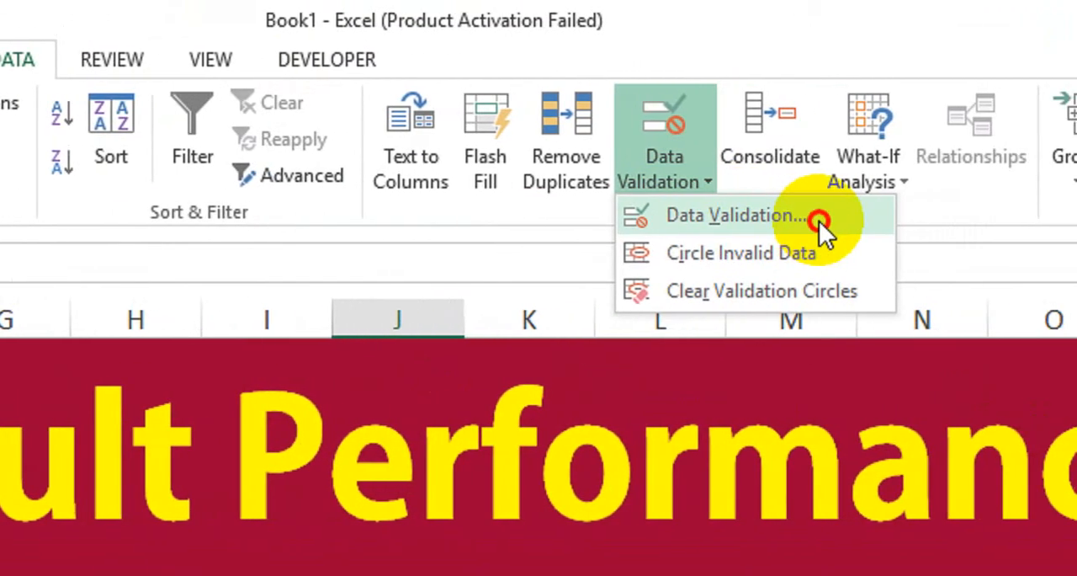
click(819, 220)
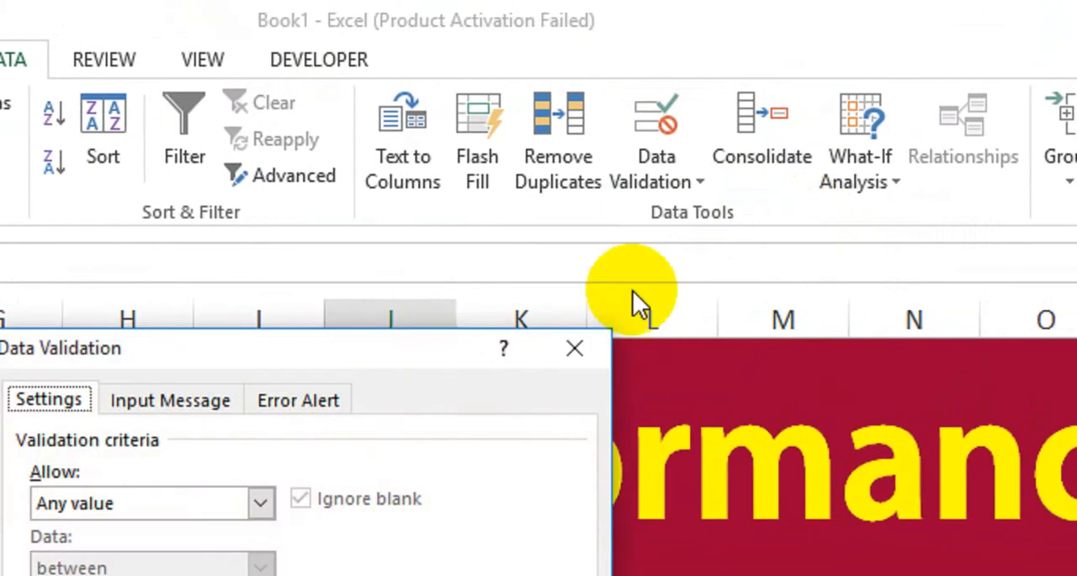
drag(424, 366, 909, 337)
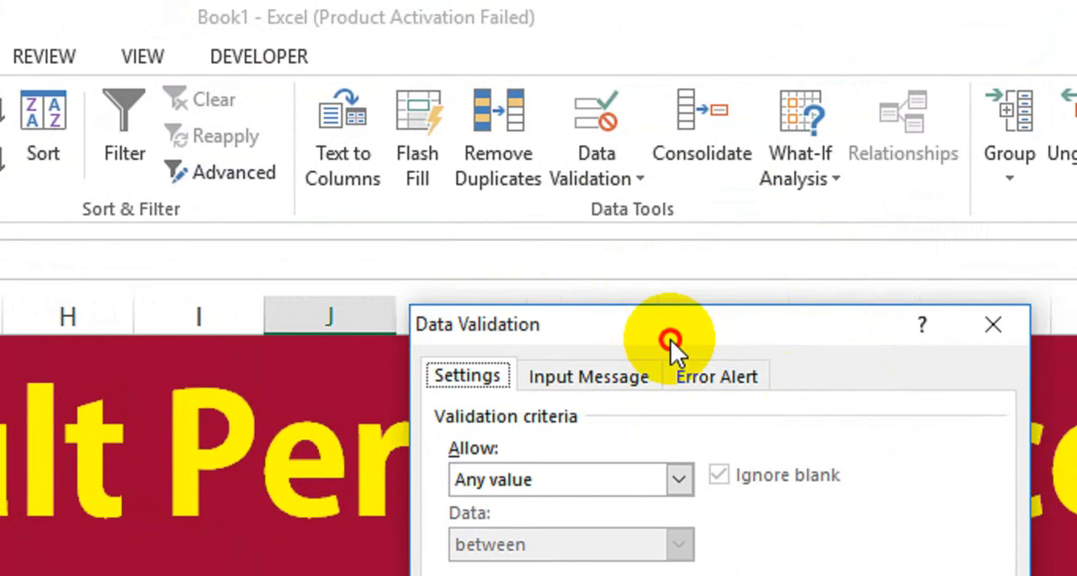
drag(671, 339, 702, 330)
click(666, 463)
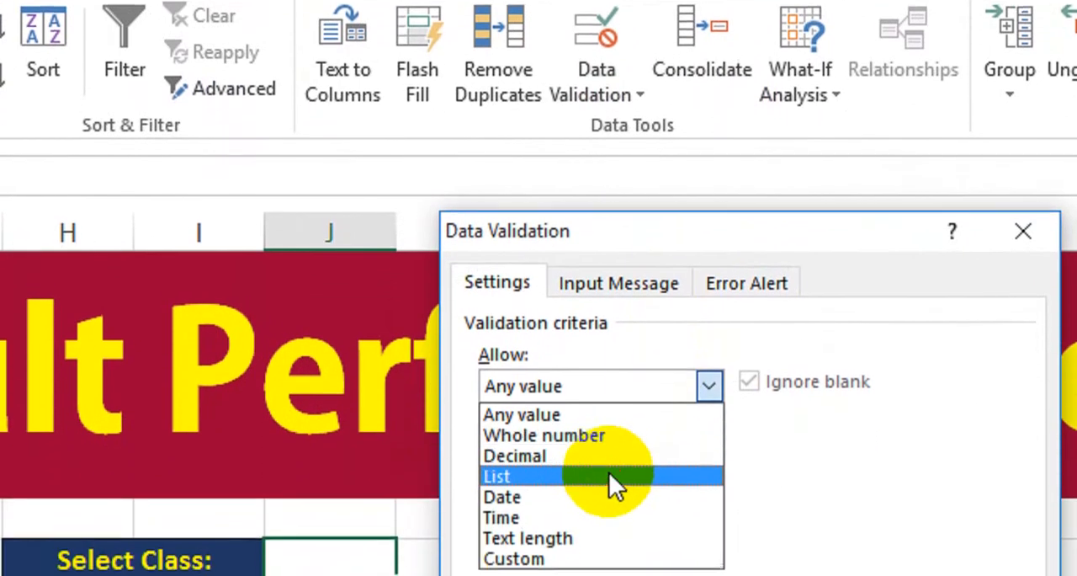
click(611, 476)
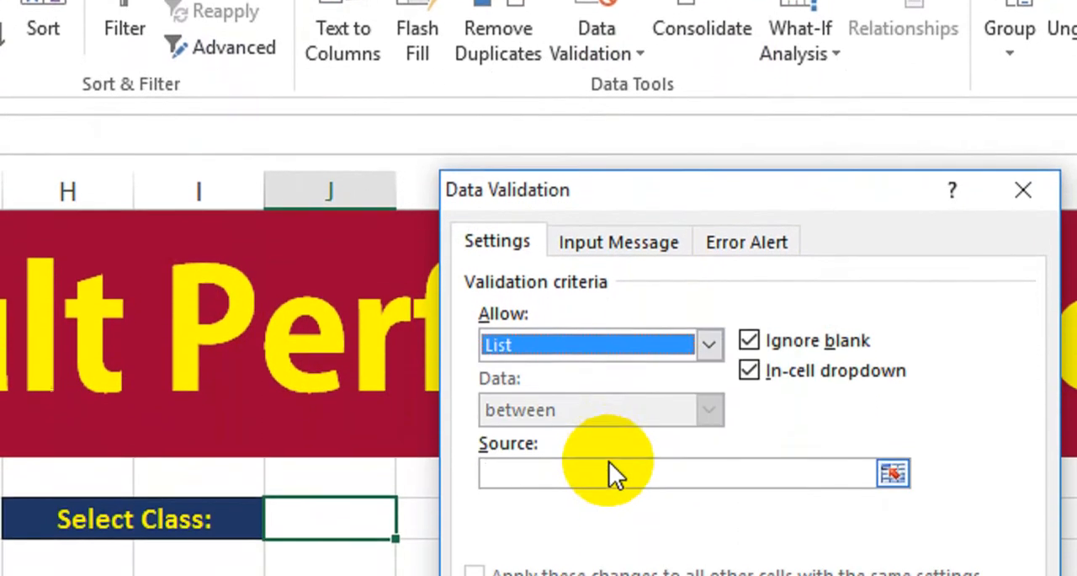
Step: Enter Class 8,Class 9,Class 10 as the validation list source and apply it to the Select Class entry cell
click(611, 515)
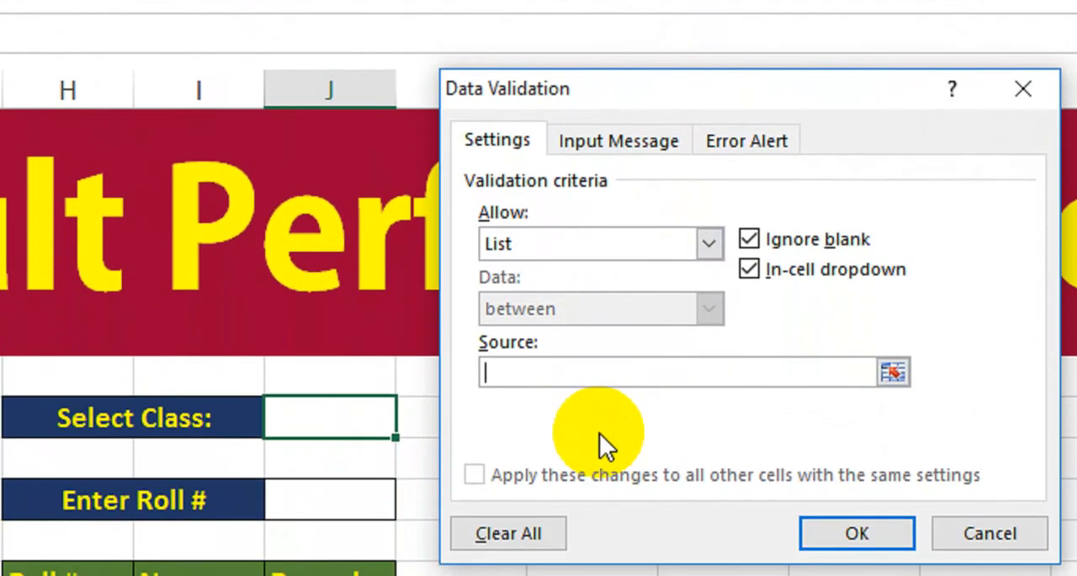
text(Class 8,Class 9,Class 10)
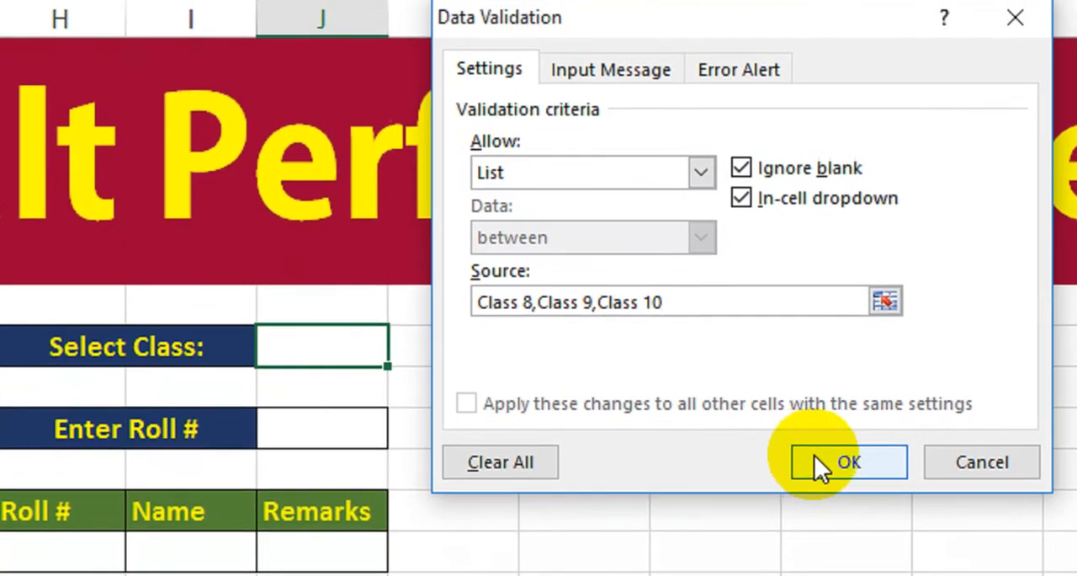
click(829, 535)
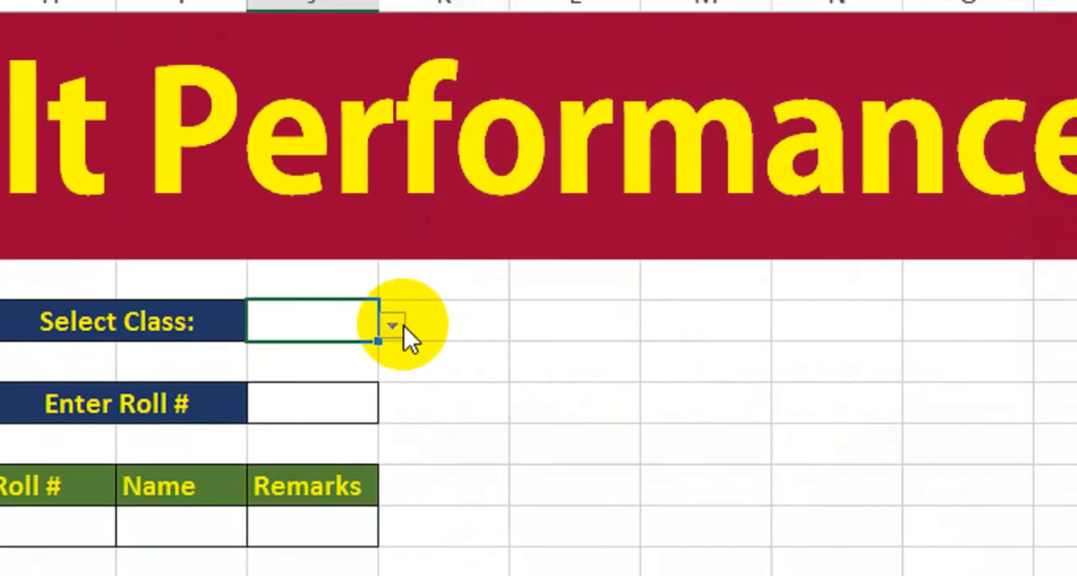
Step: Check the choices offered by the Select Class drop-down and view the Class 8 table before returning to Sheet1
click(393, 326)
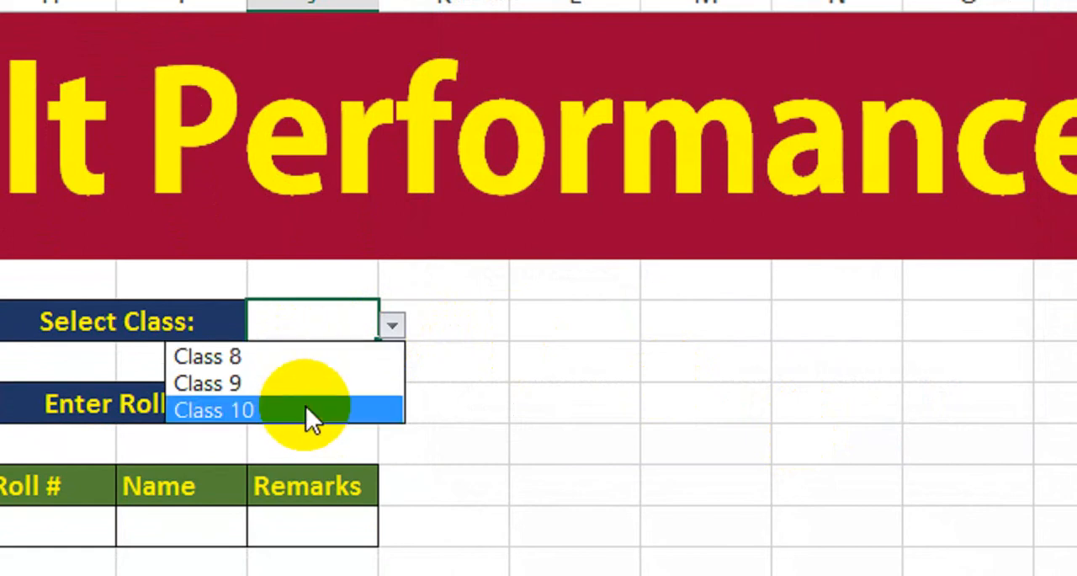
click(452, 395)
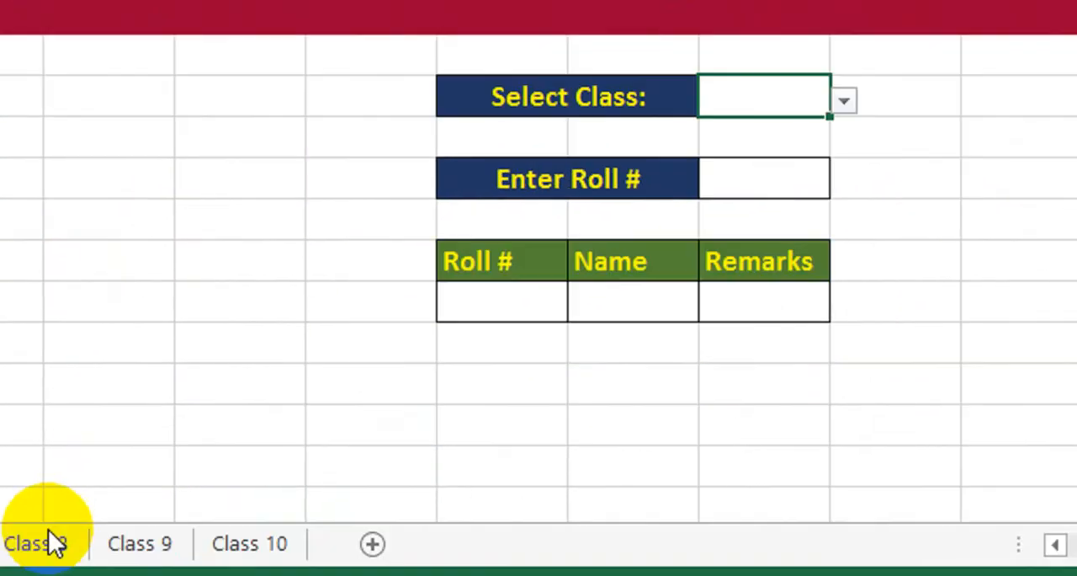
click(48, 542)
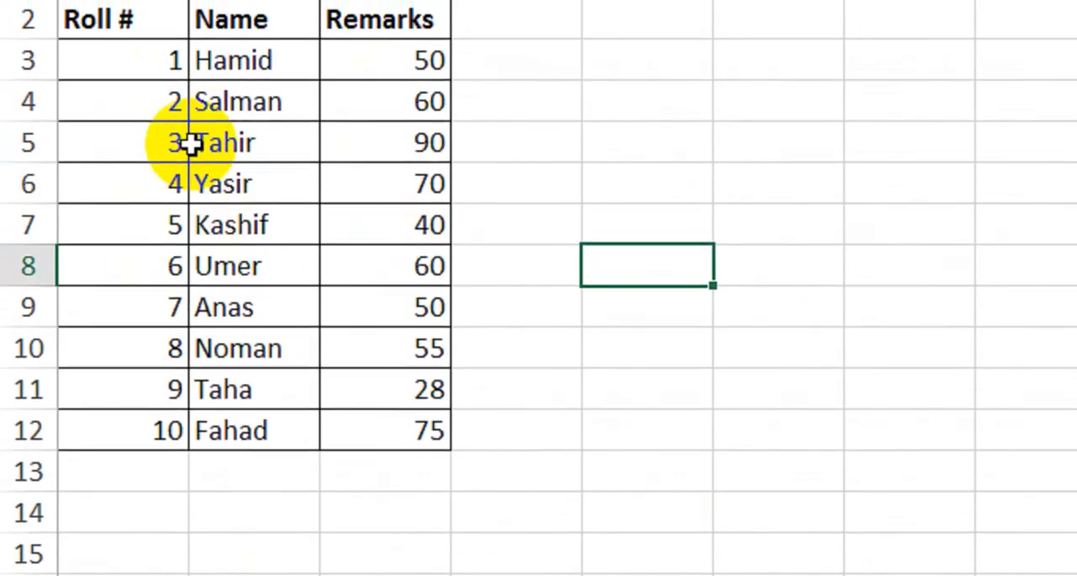
click(233, 514)
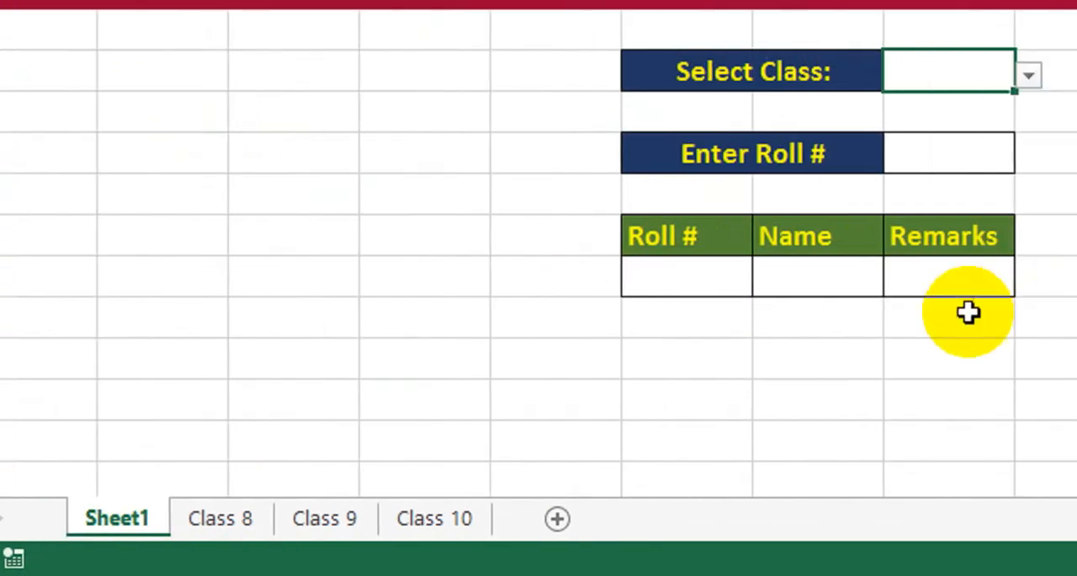
Step: Begin a VLOOKUP formula in the cell below the Roll # header with the Enter Roll # cell J10 as lookup value
click(633, 270)
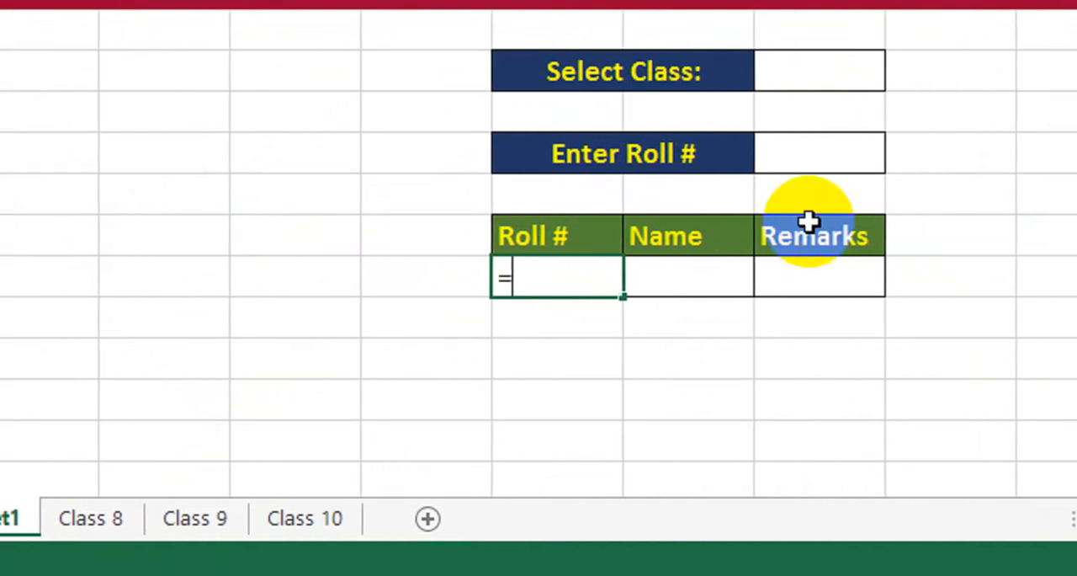
text(vlo)
key(Tab)
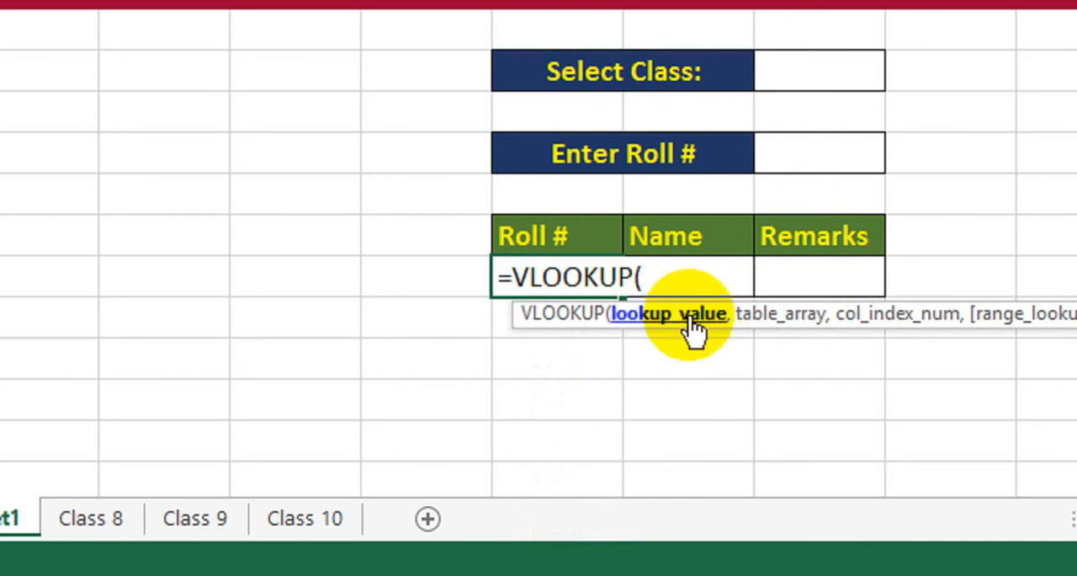
click(808, 156)
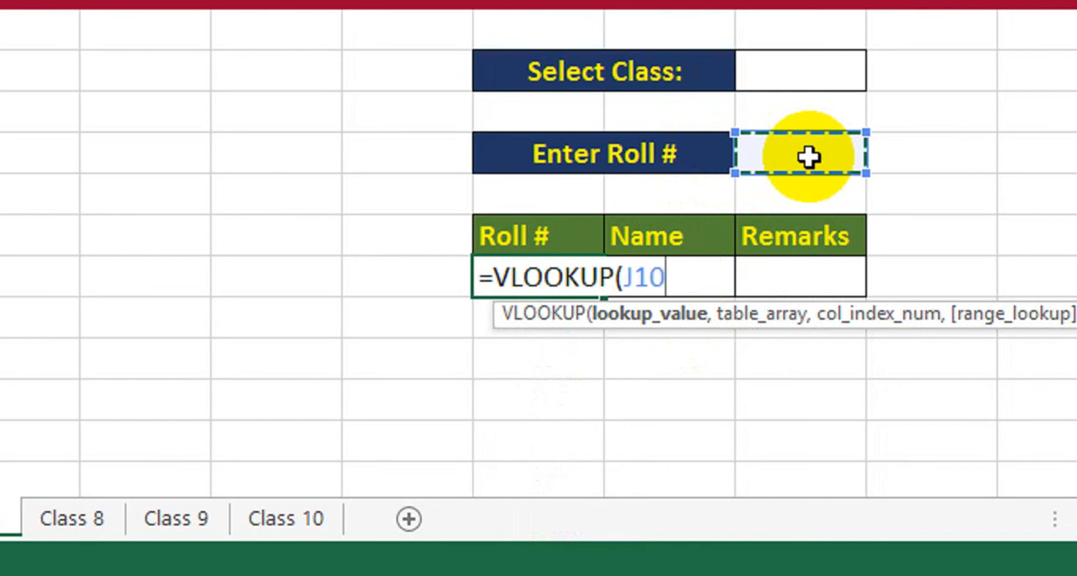
text(,)
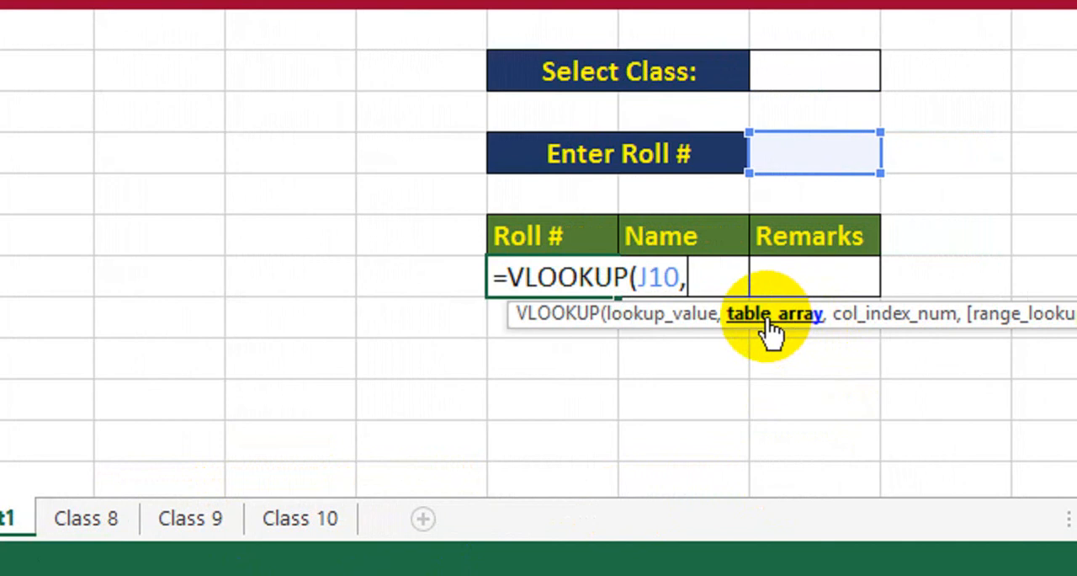
Step: Add an IF function as the VLOOKUP table array, testing whether the Select Class cell J8 equals "Class 8"
text(i)
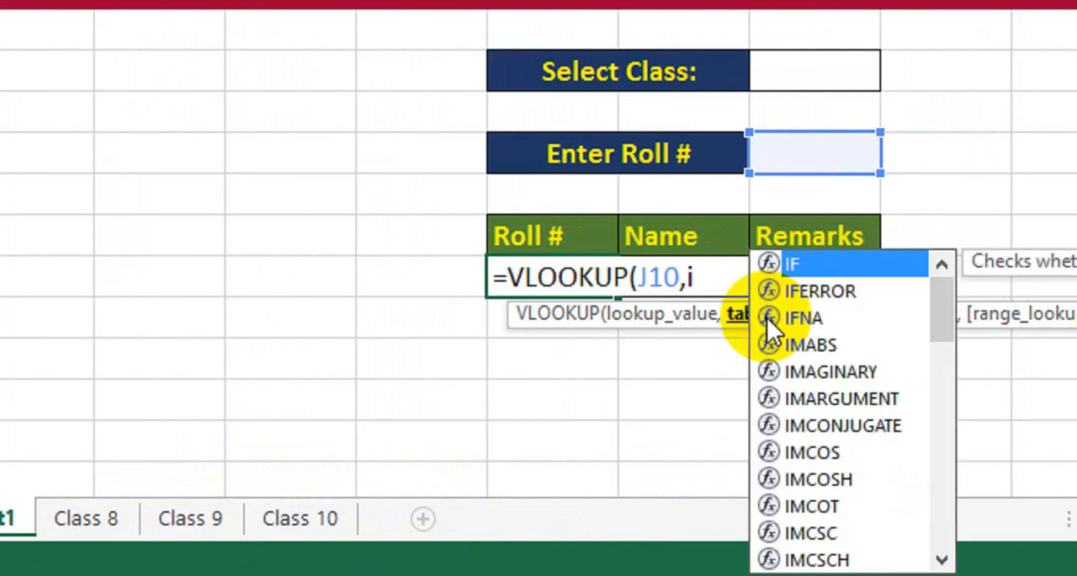
key(Tab)
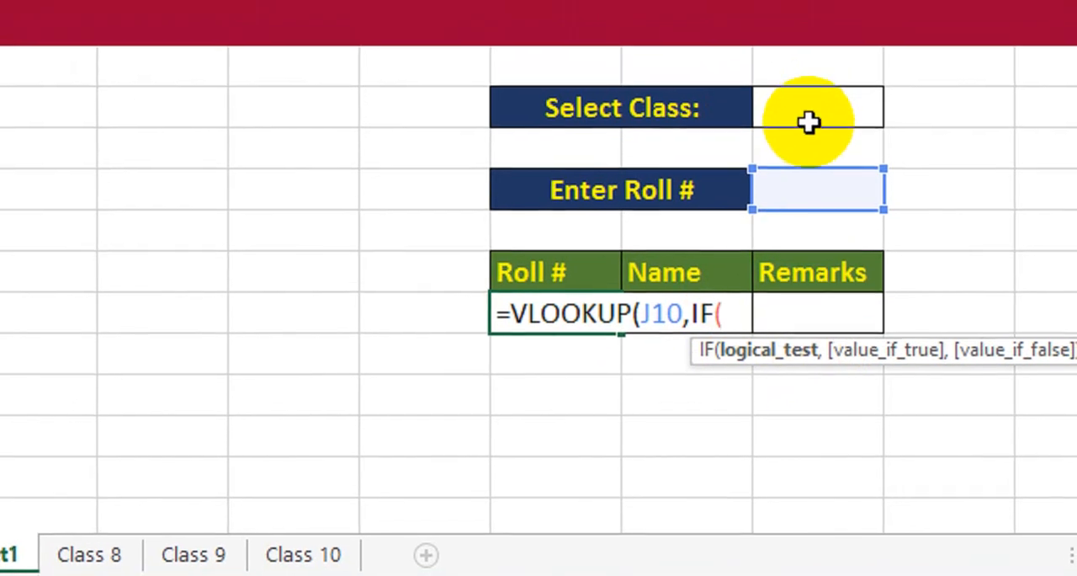
click(810, 118)
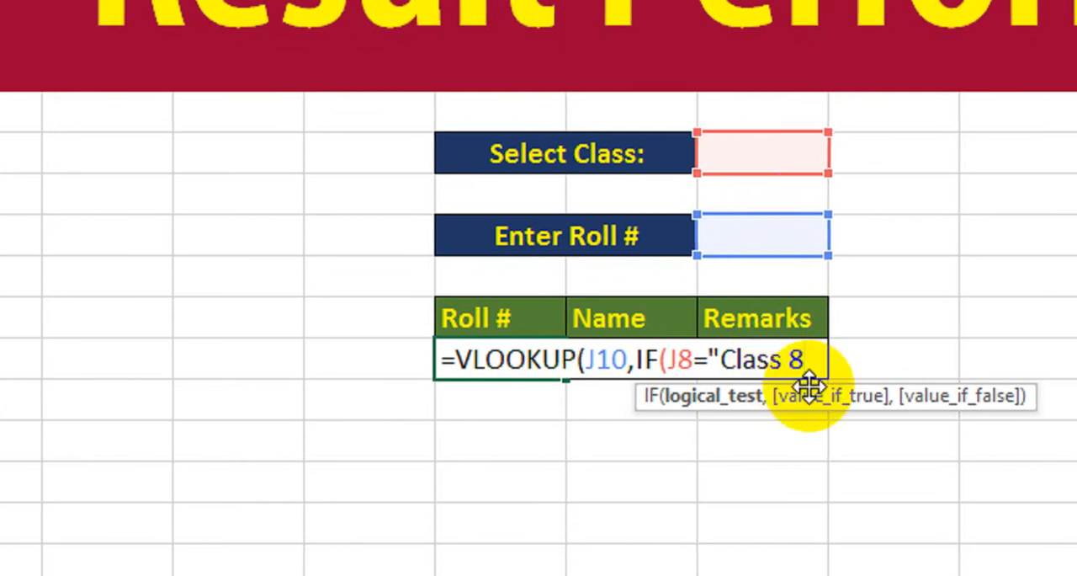
text(",)
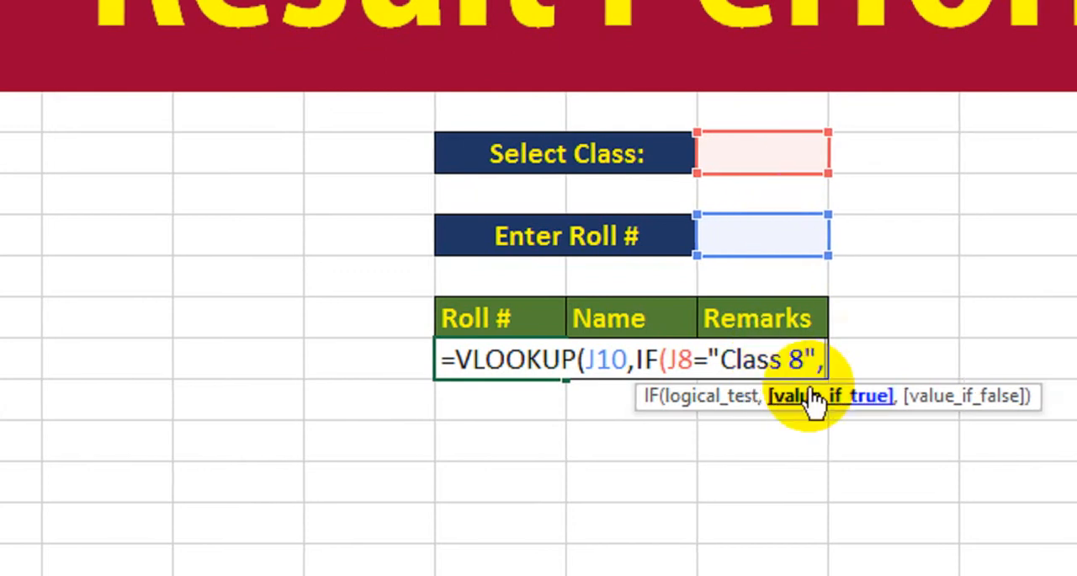
text(IF()
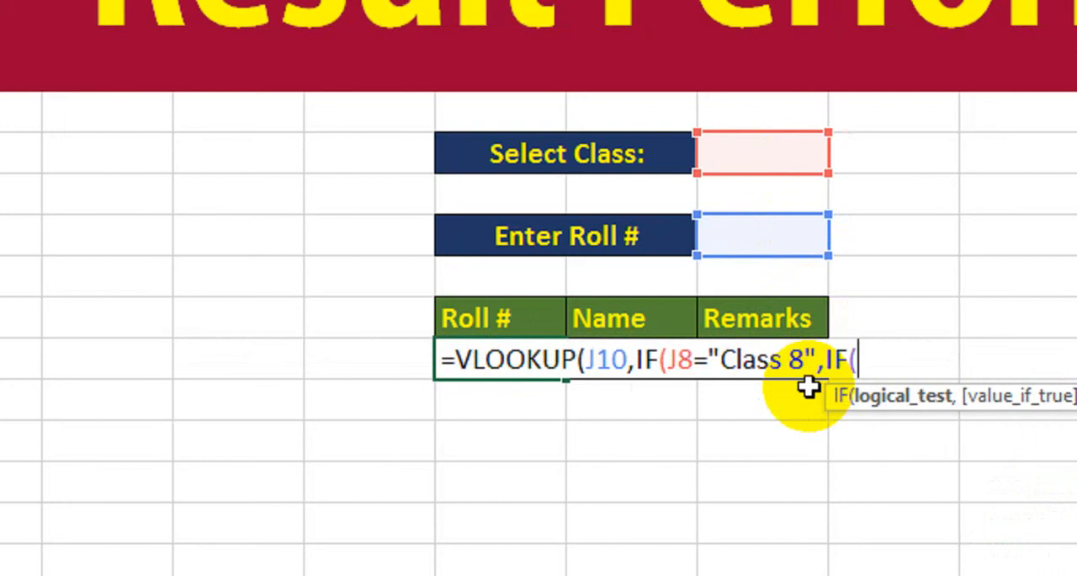
click(803, 154)
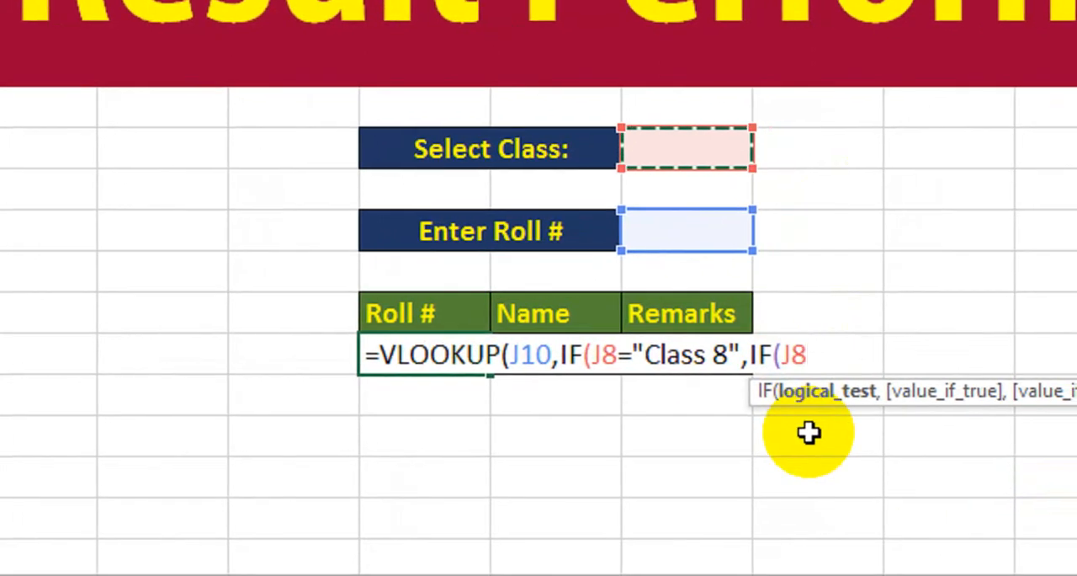
key(BackSpace)
key(BackSpace)
key(BackSpace)
key(BackSpace)
key(BackSpace)
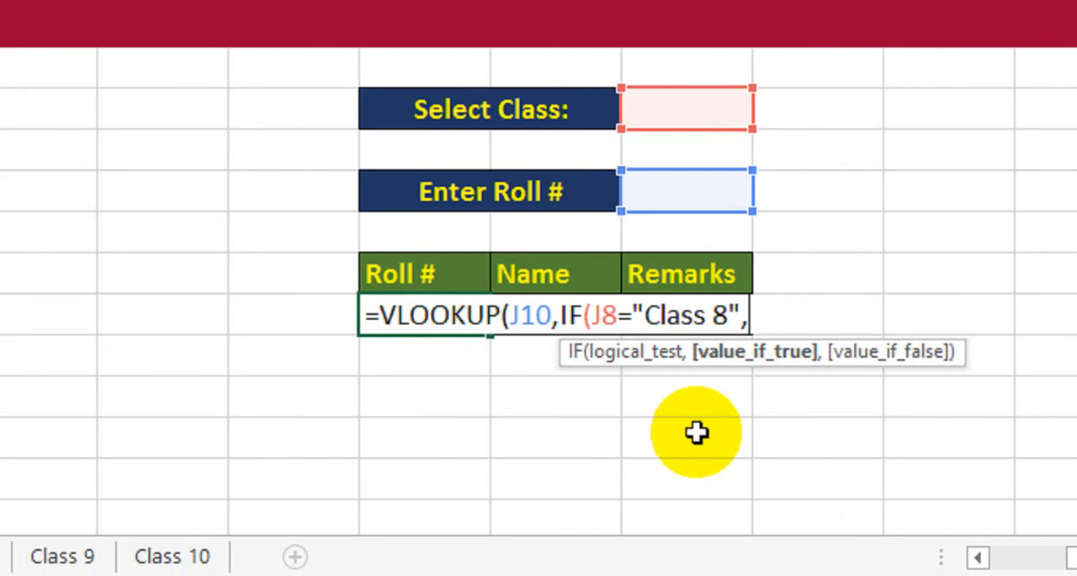
Step: Use the named range Data_1 as the IF function's value if true
text(Da)
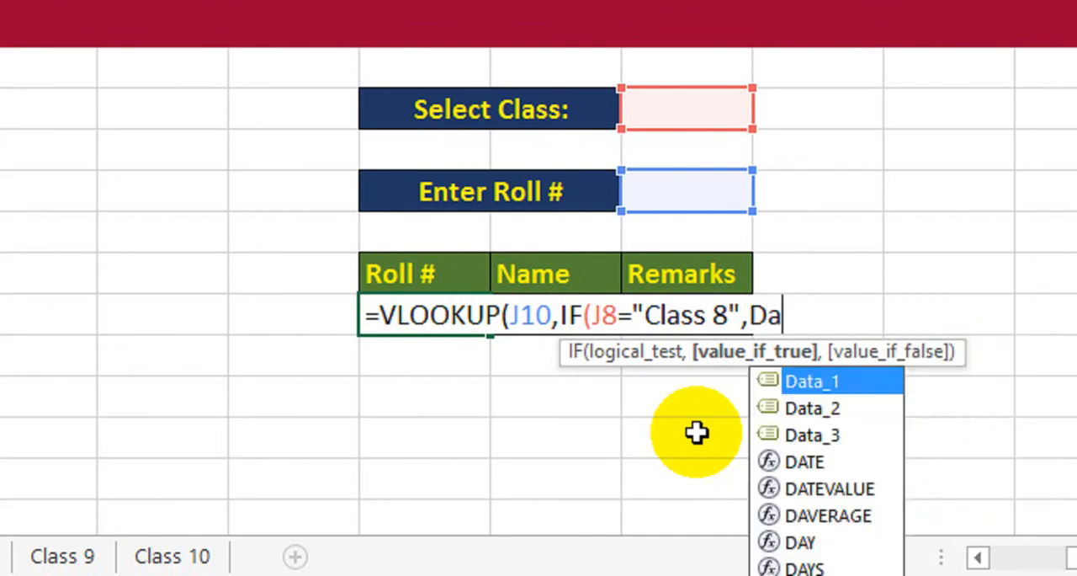
key(Down)
key(Up)
key(Tab)
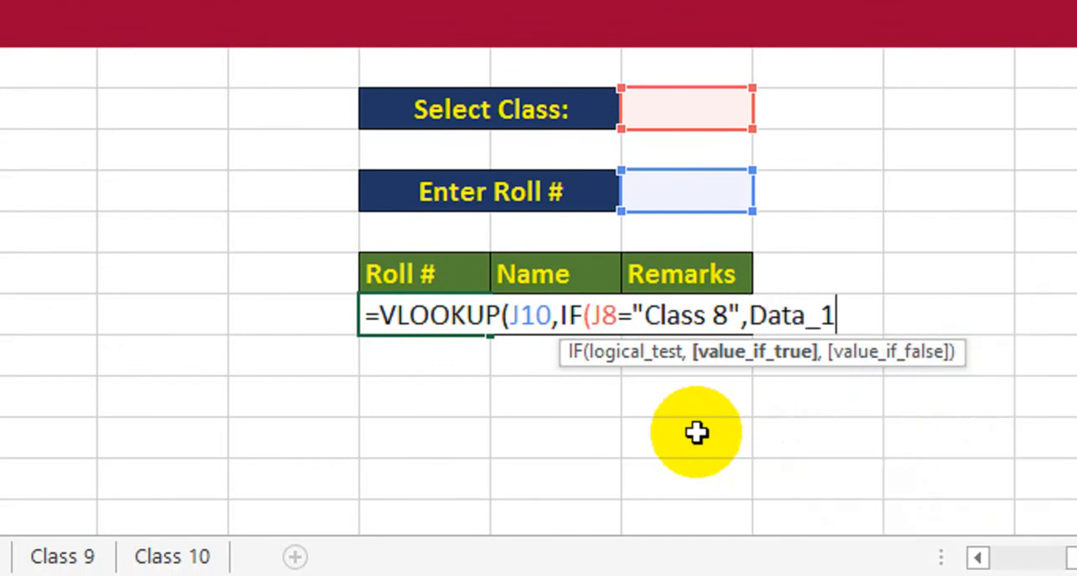
text(,)
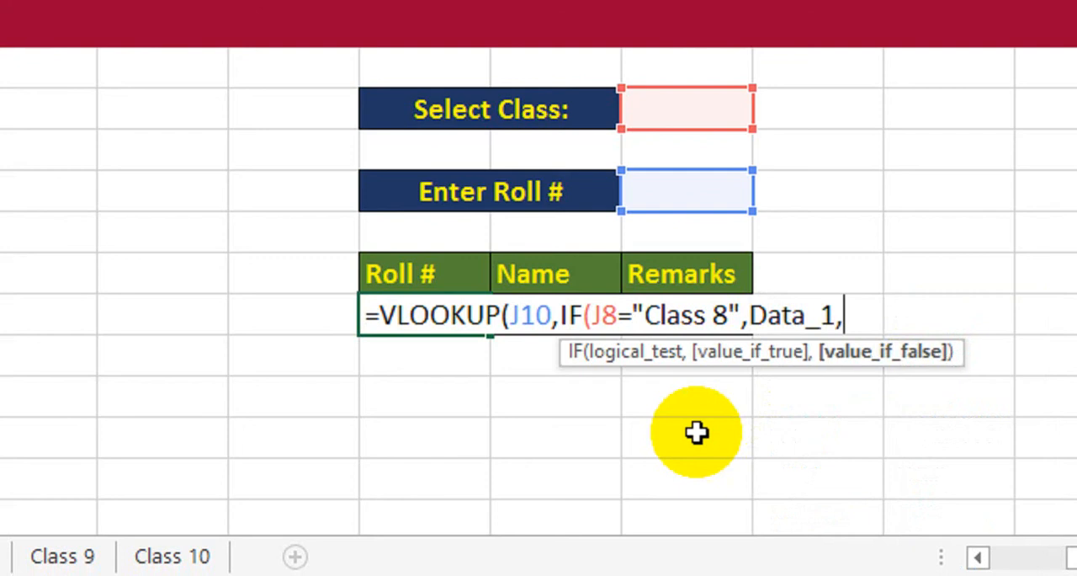
text(I)
Step: Nest a second IF as the value if false, testing whether J8 equals "Class 9" and returning the named range Data_2
key(Tab)
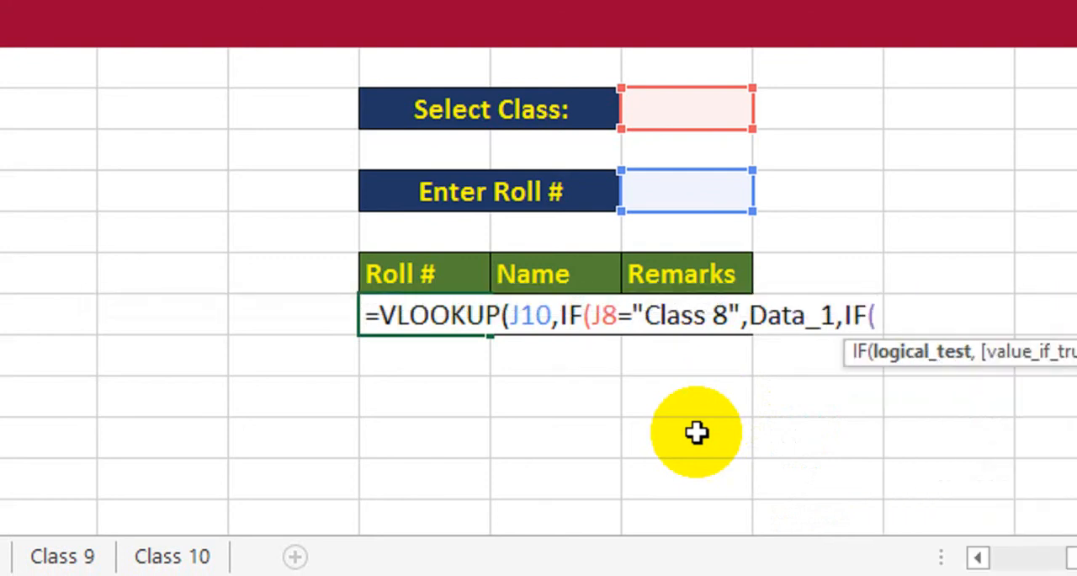
click(656, 116)
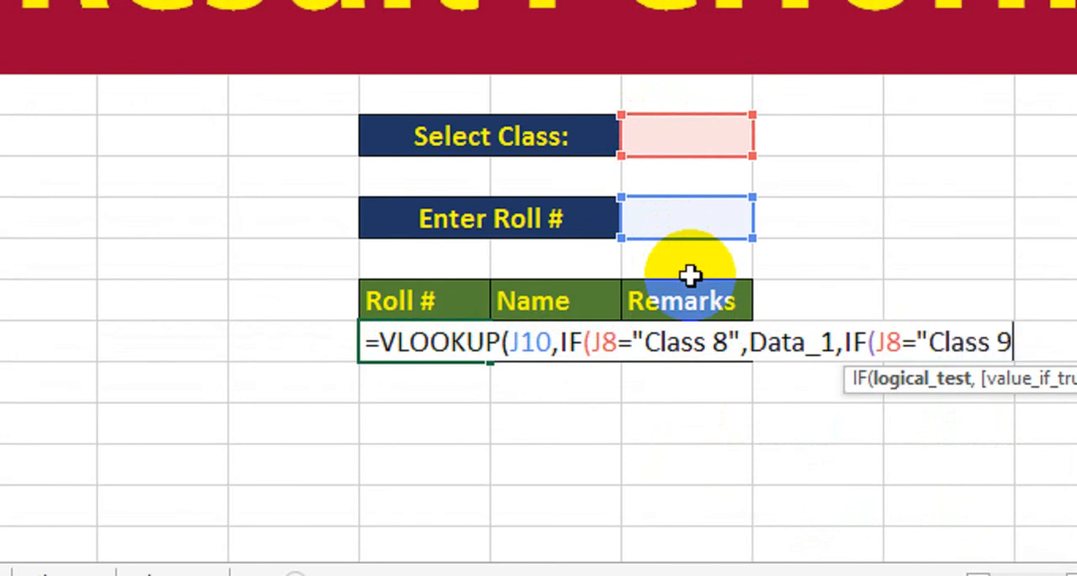
text(="Class 9",)
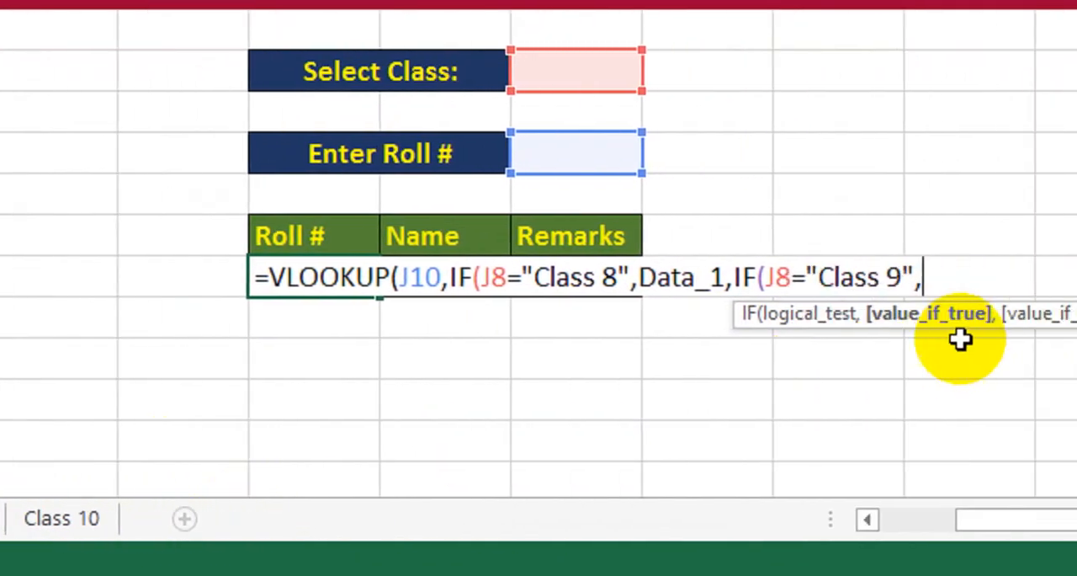
text(Da)
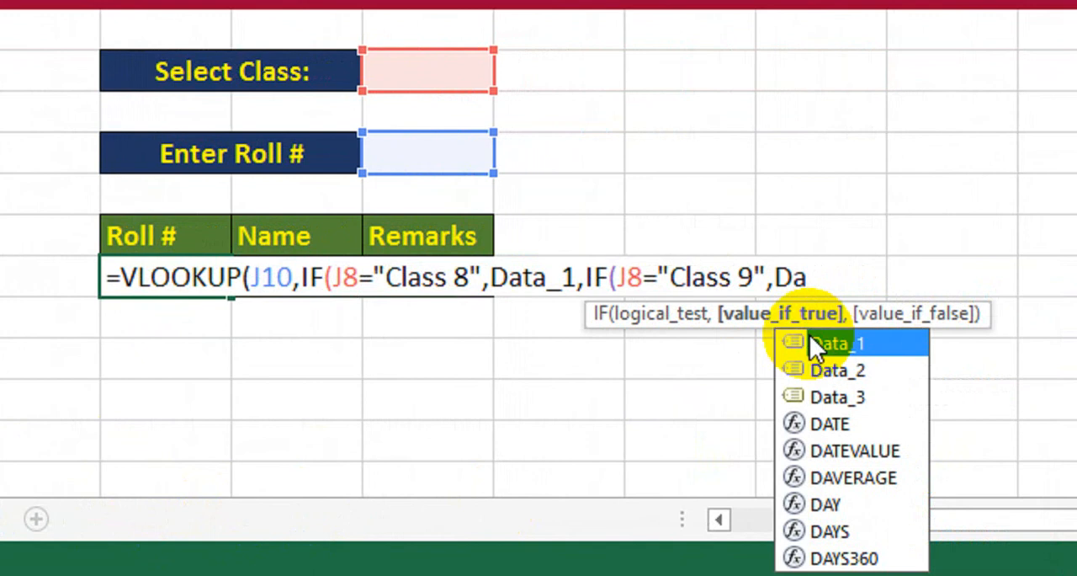
key(Down)
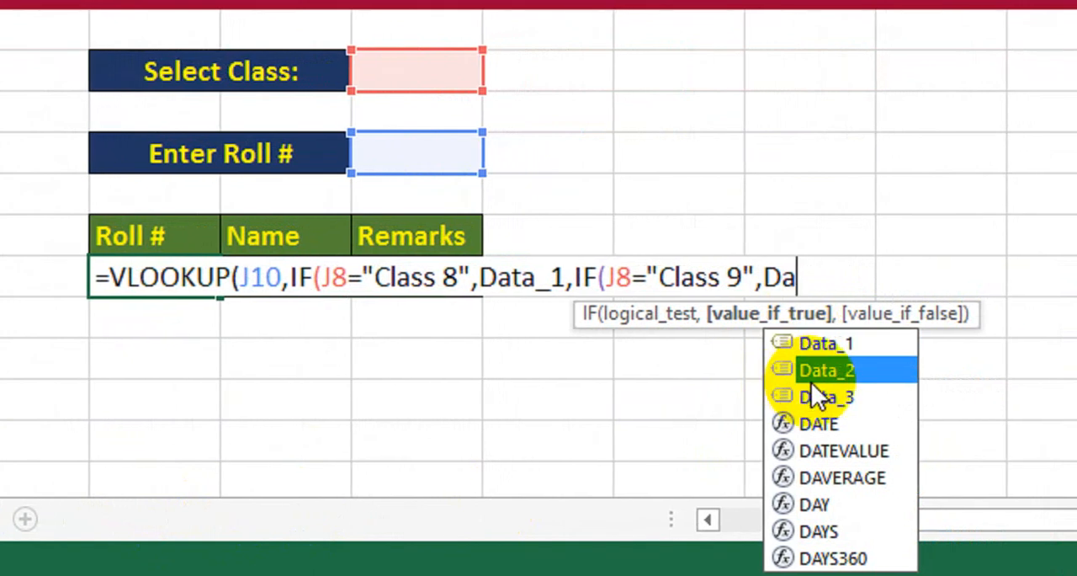
double_click(821, 373)
text(,)
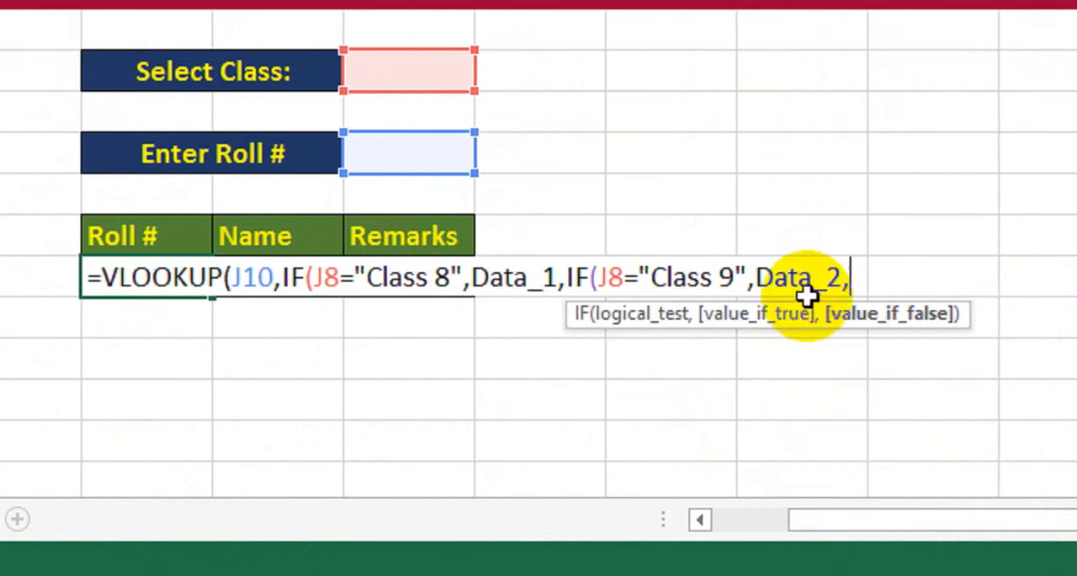
text(IF()
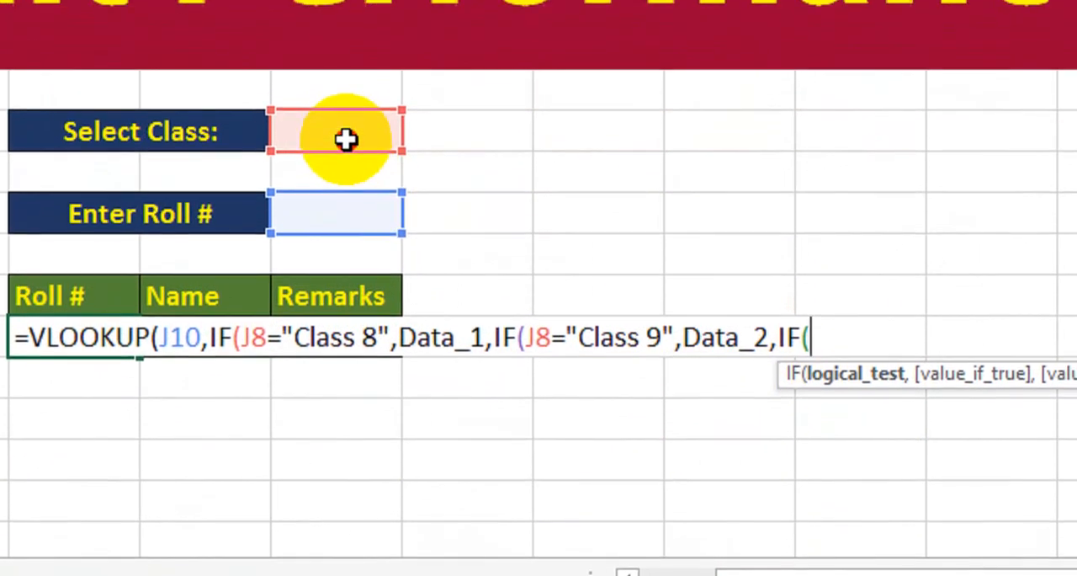
Step: Nest a third IF testing whether J8 equals "Class 10" and returning Data_3, and close all three IF functions
click(346, 139)
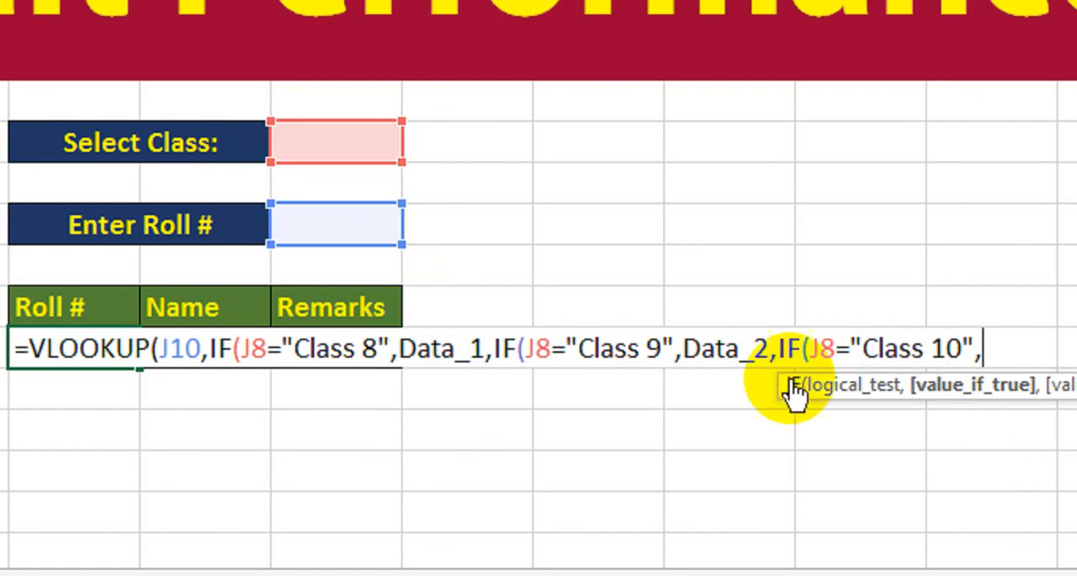
text(Da)
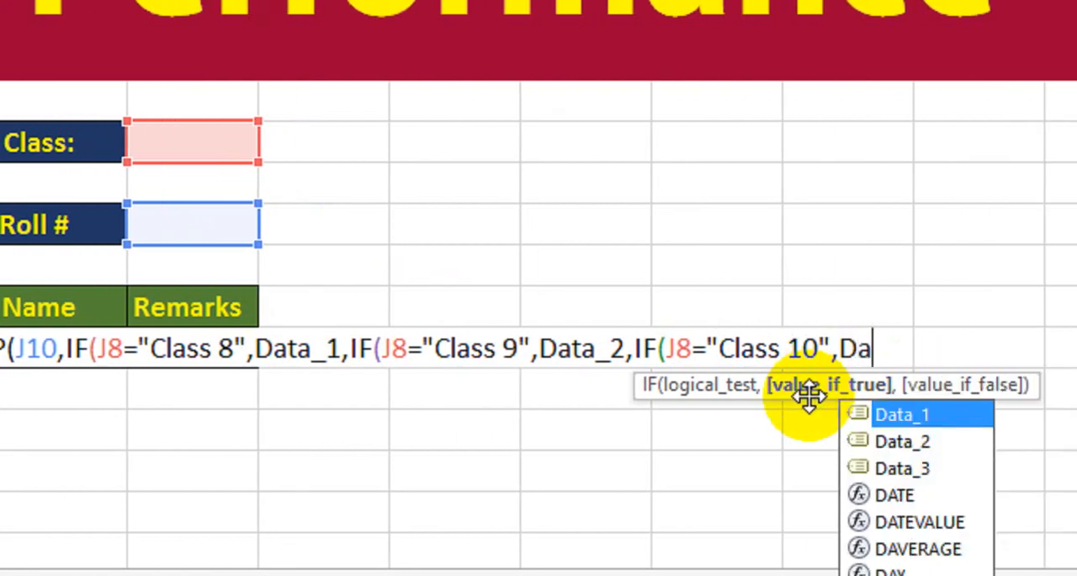
key(Down)
key(Down)
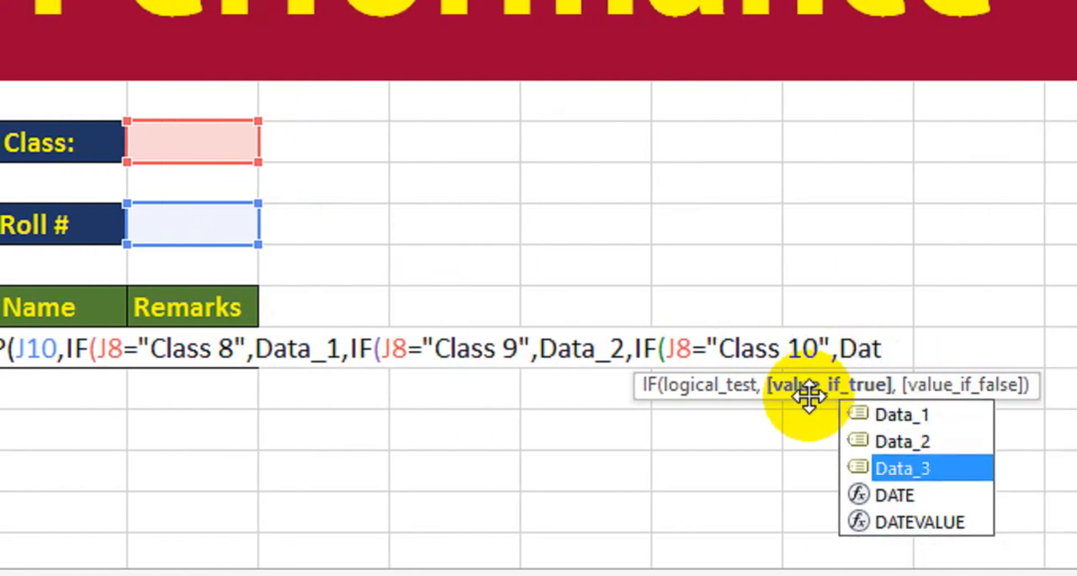
text(t)
key(Tab)
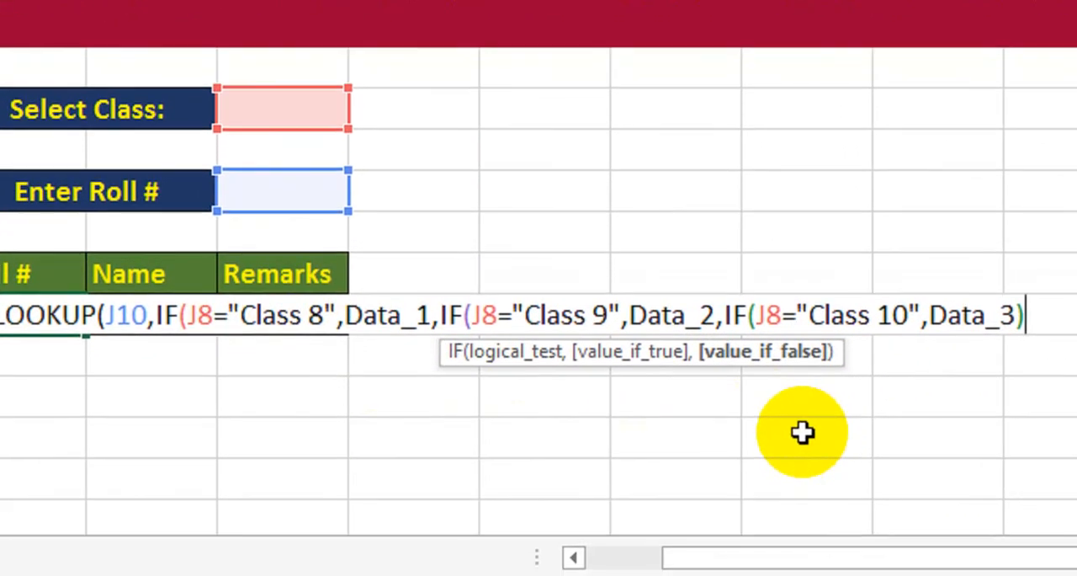
text())),)
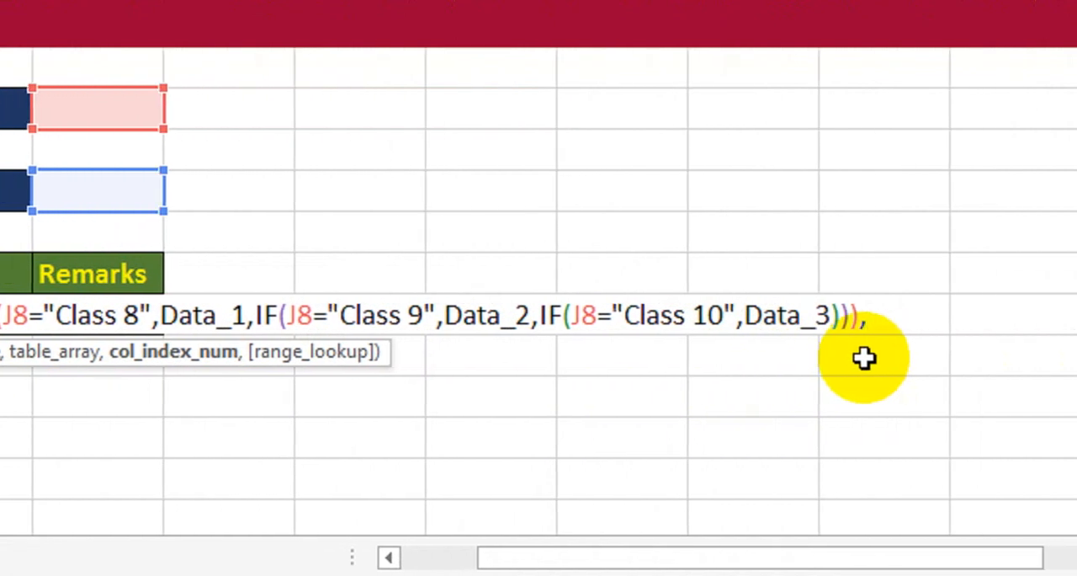
Step: Complete the VLOOKUP with column index 1 and exact match 0, and enter the formula
text(1,)
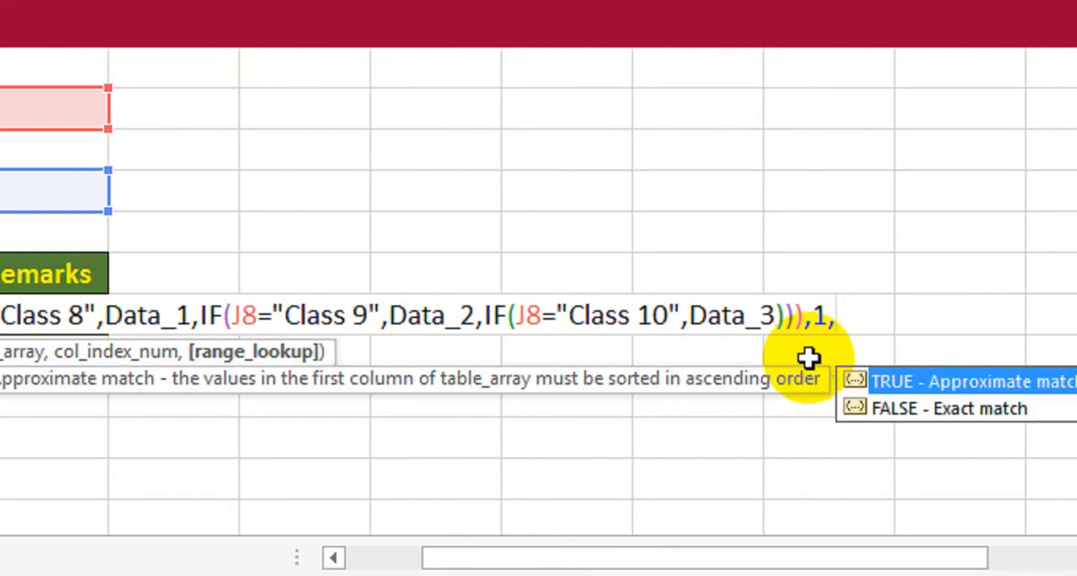
text(0))
key(Return)
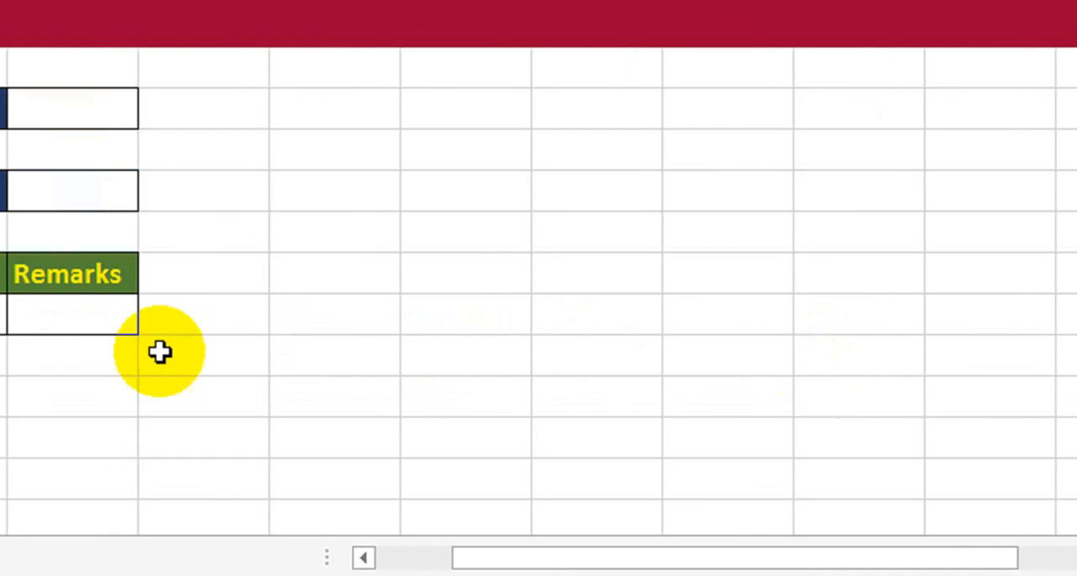
click(233, 318)
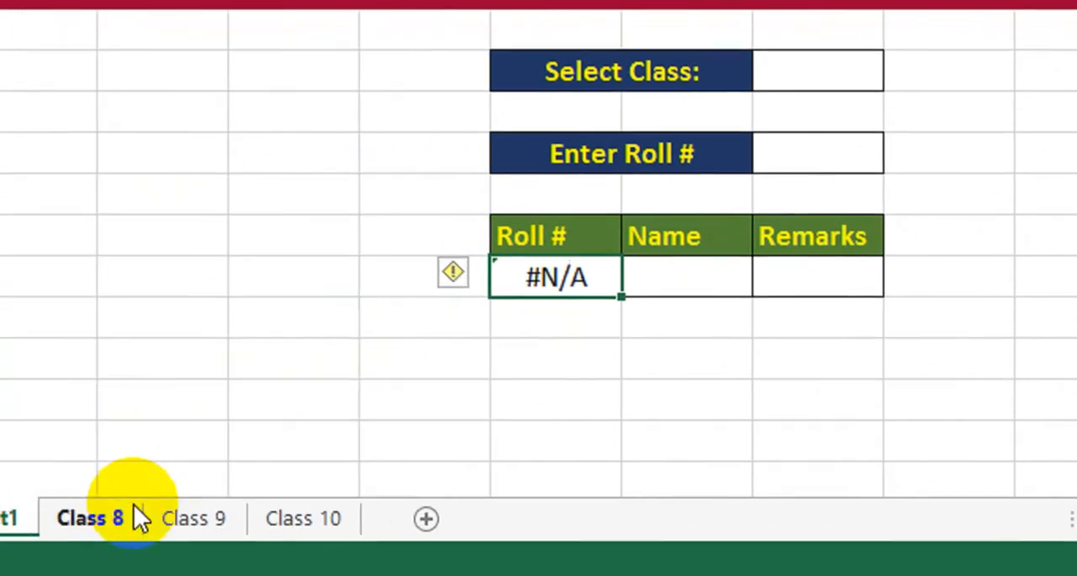
Step: Review the columns of the Data-1 table on the Class 8 sheet and return to Sheet1
click(225, 516)
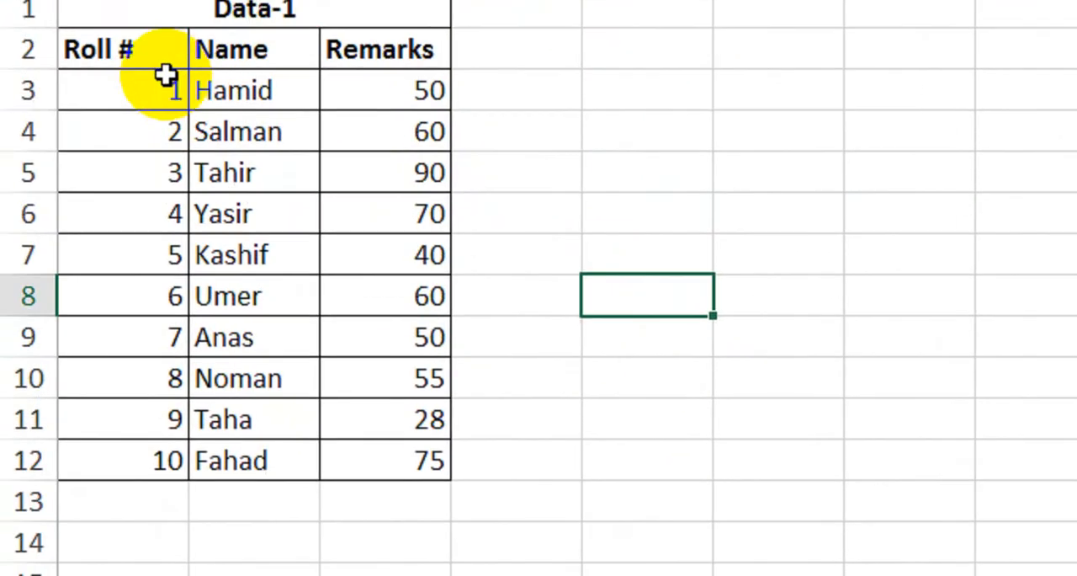
click(185, 139)
drag(195, 143, 383, 502)
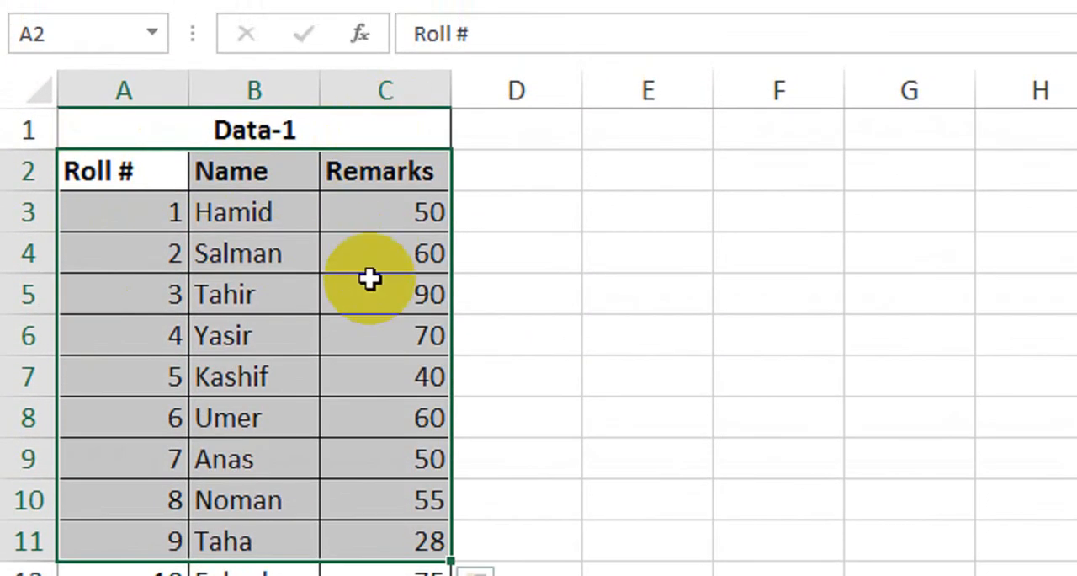
click(514, 268)
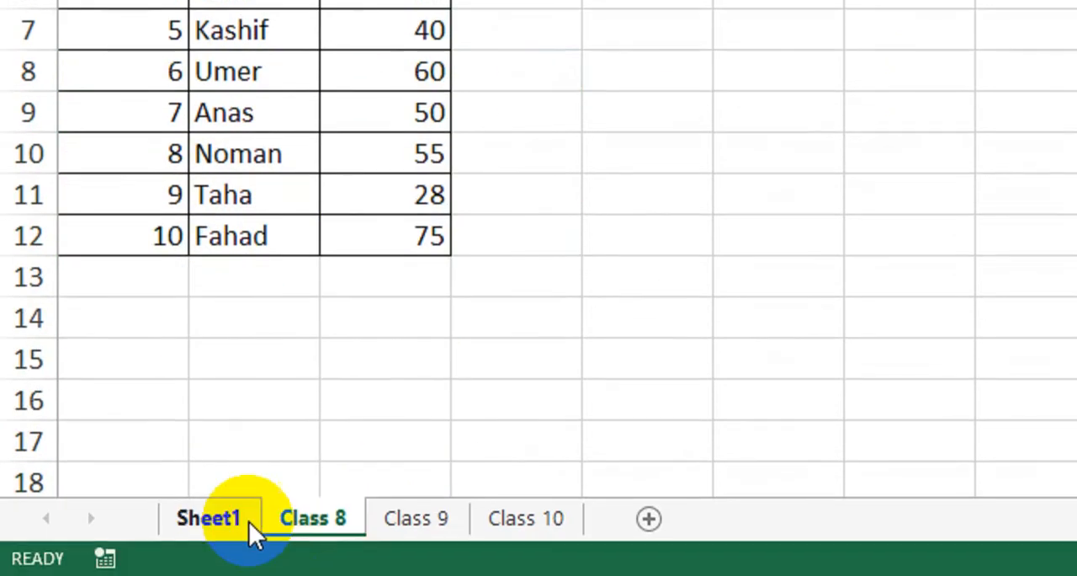
click(250, 520)
Step: Copy the VLOOKUP formula from the Roll # result cell across to the Name and Remarks cells
click(1016, 148)
click(615, 277)
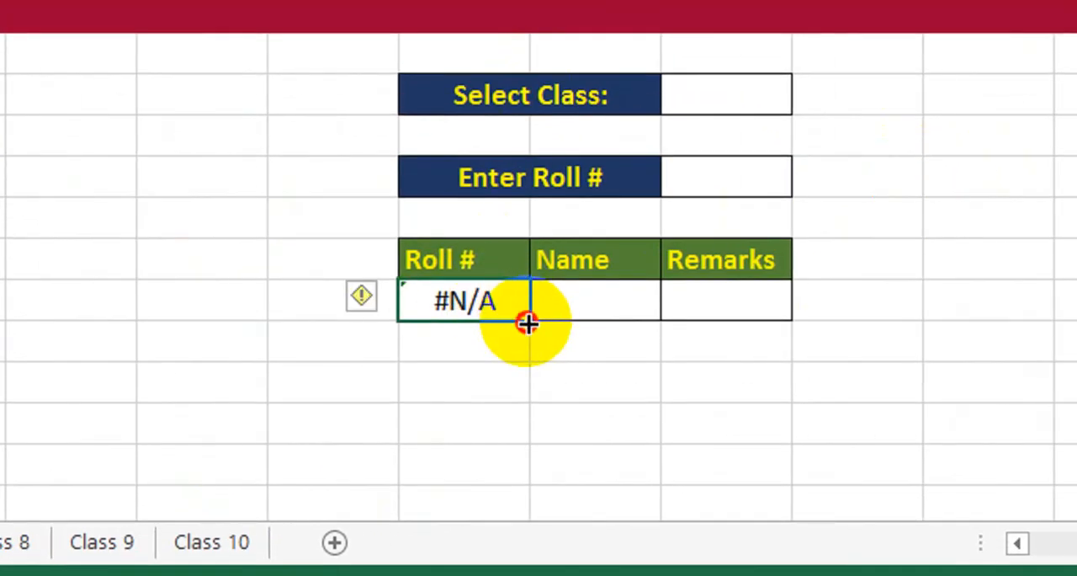
drag(527, 322, 749, 321)
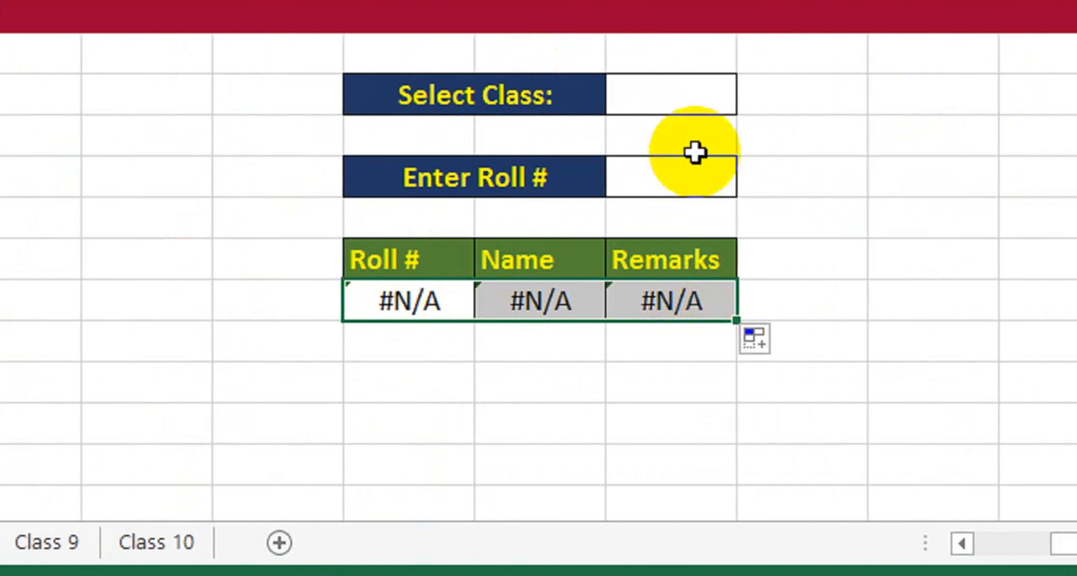
Step: Choose Class 8 as the selected class and enter 1 as the roll number
click(699, 94)
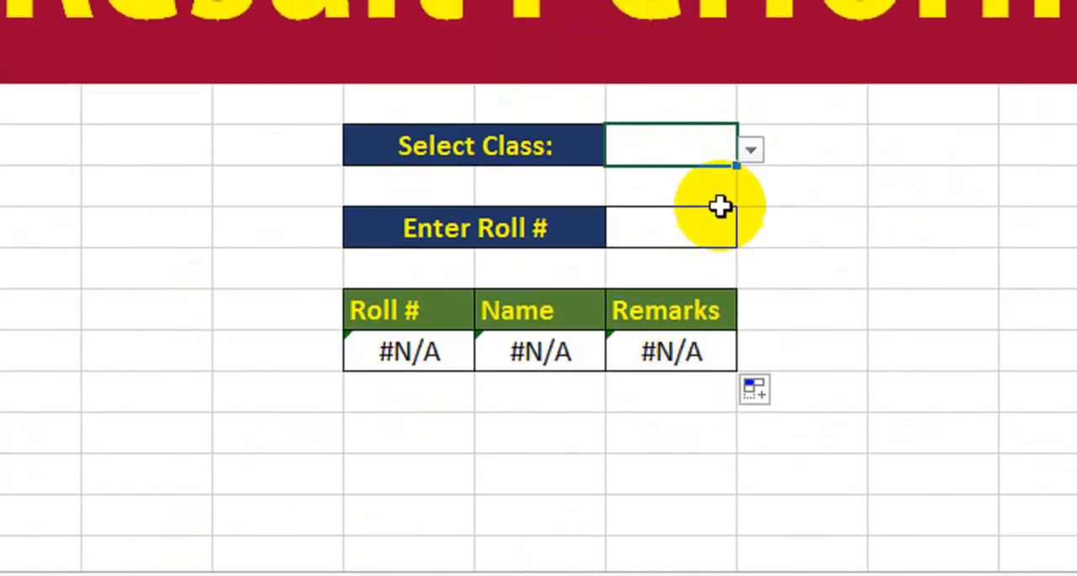
click(750, 150)
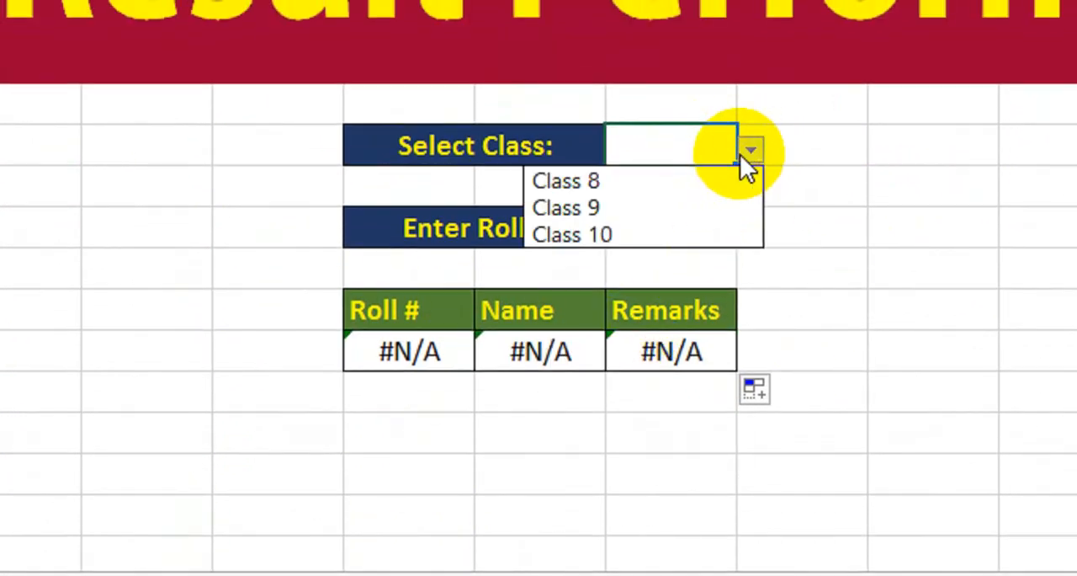
click(685, 182)
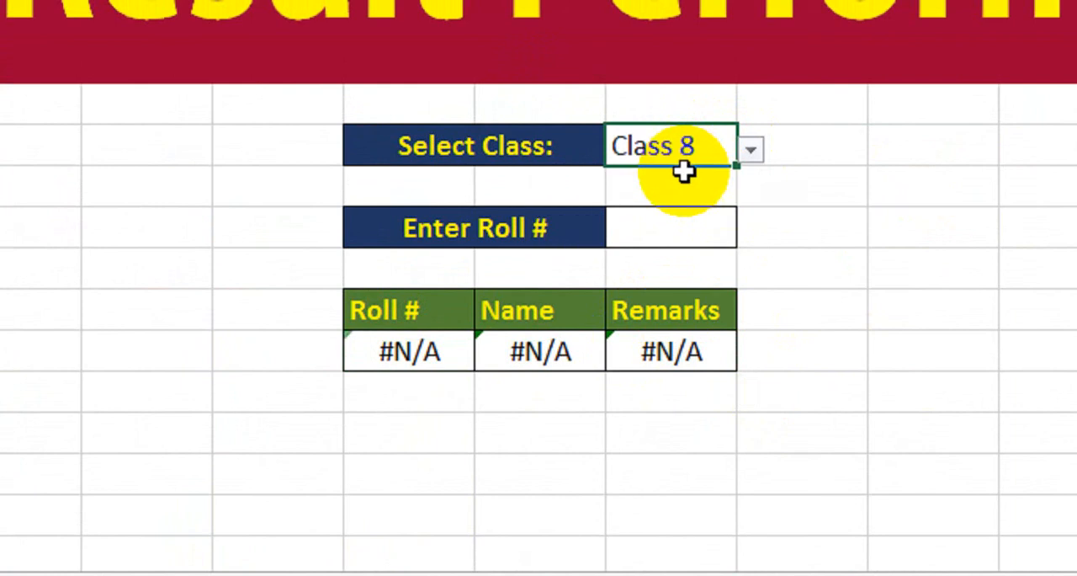
click(680, 234)
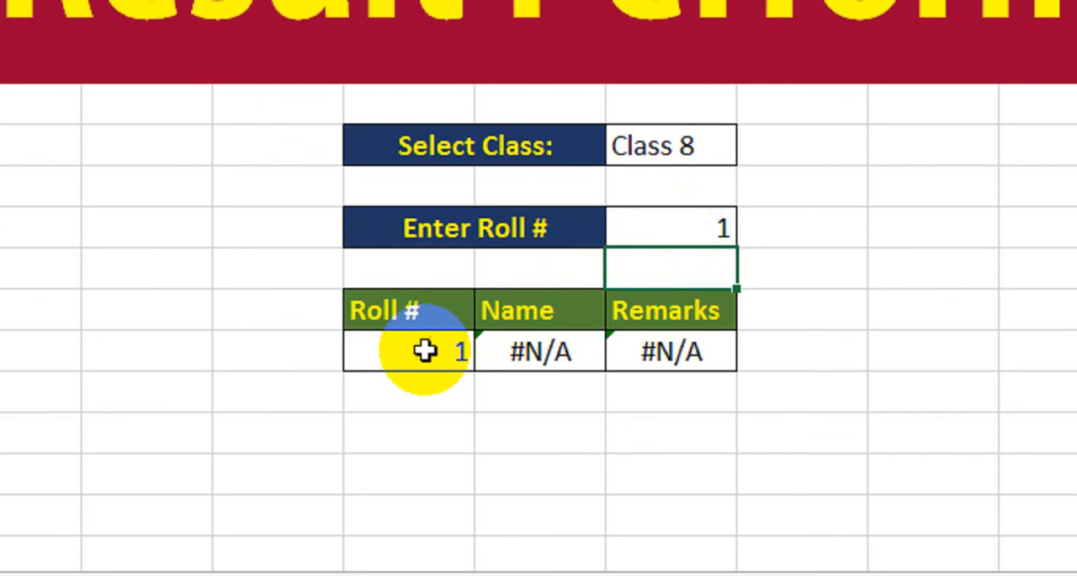
Step: Check the copied Name formula, and make J10 and all three J8 references absolute in the Roll # result formula
double_click(524, 350)
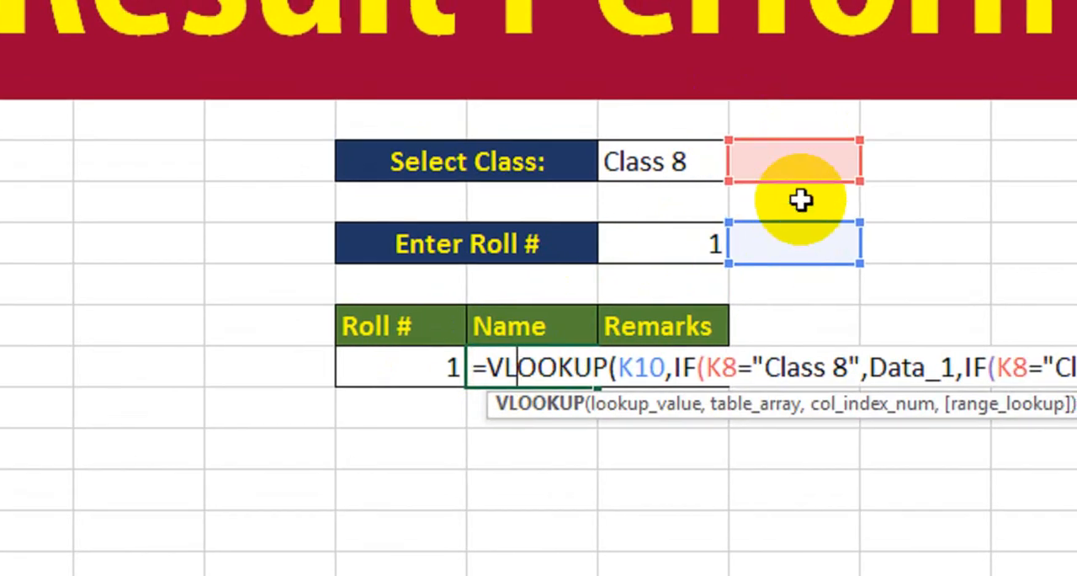
key(Return)
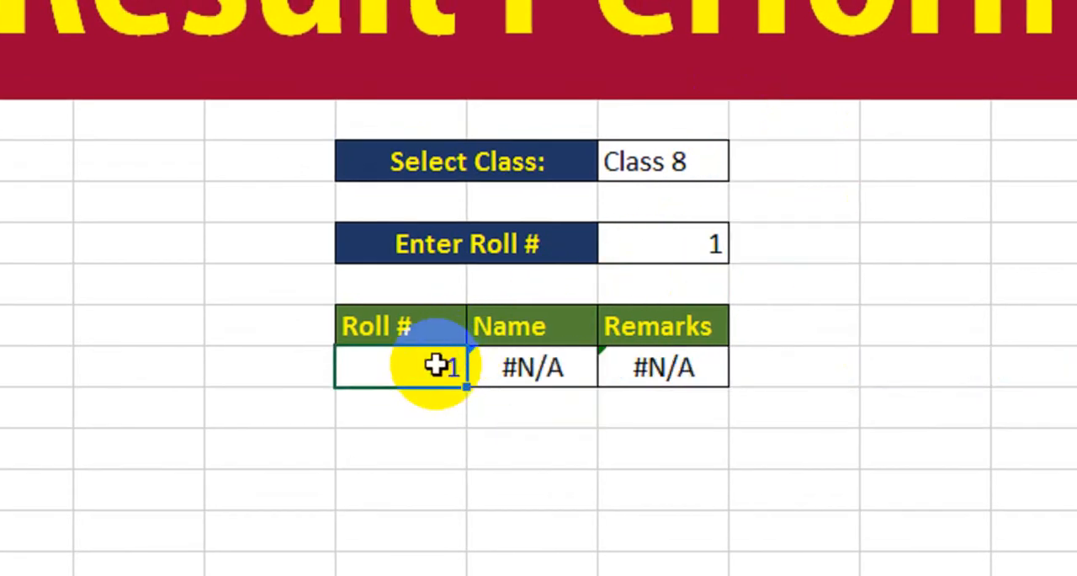
double_click(440, 365)
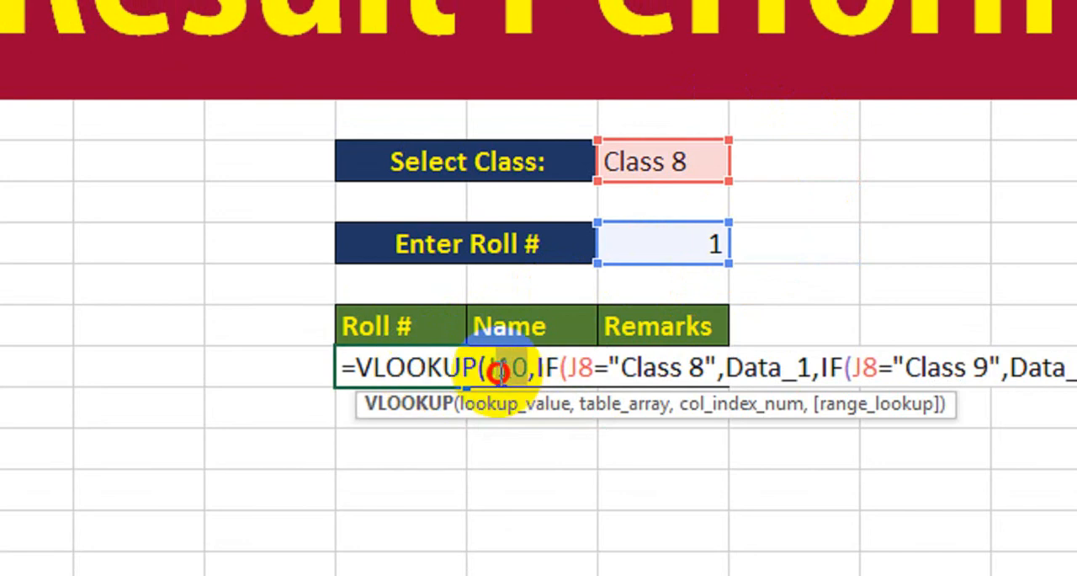
key(F4)
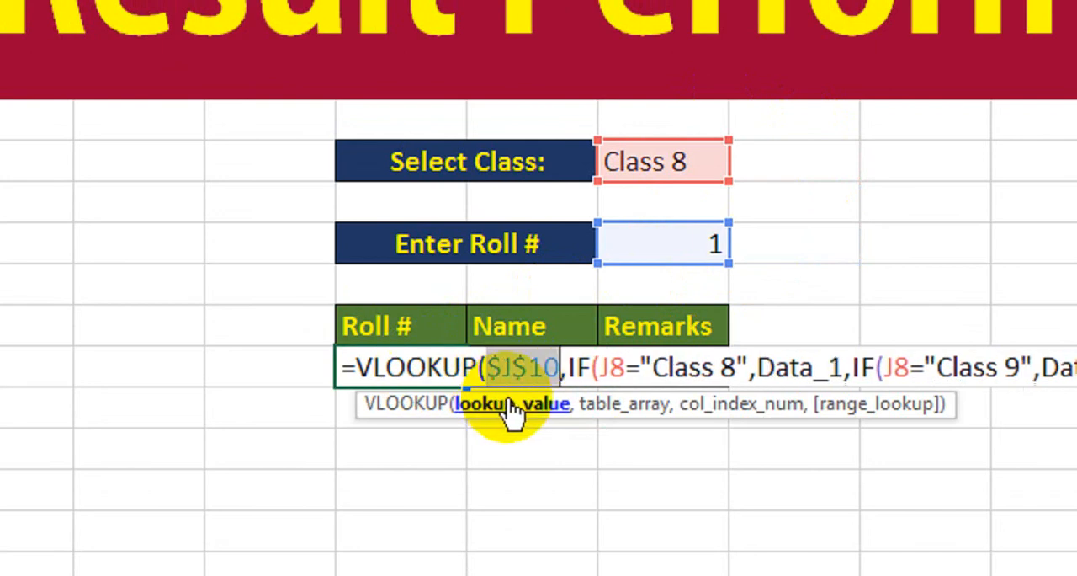
click(606, 371)
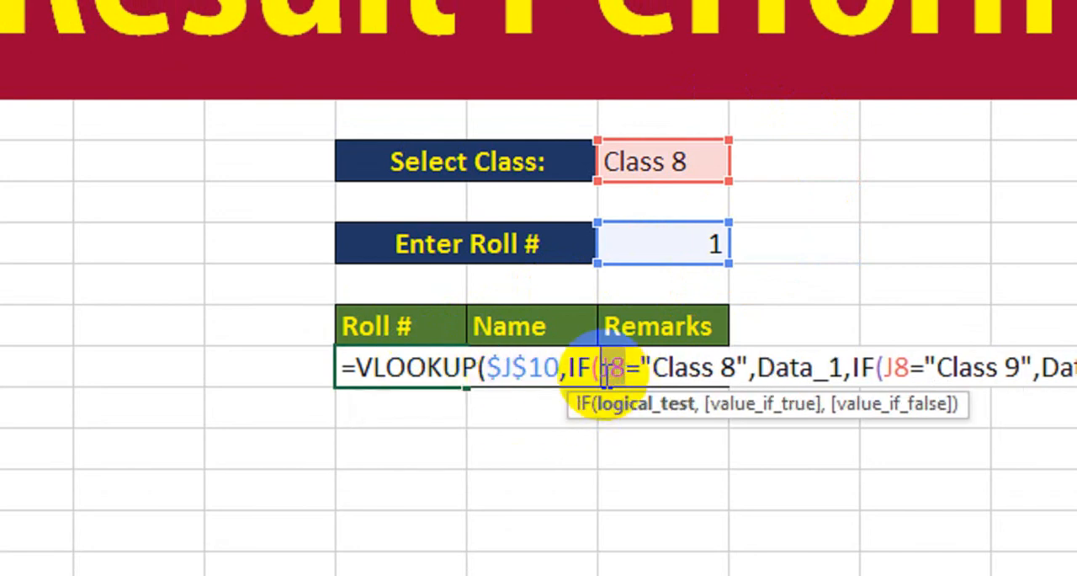
drag(607, 370, 624, 370)
key(F4)
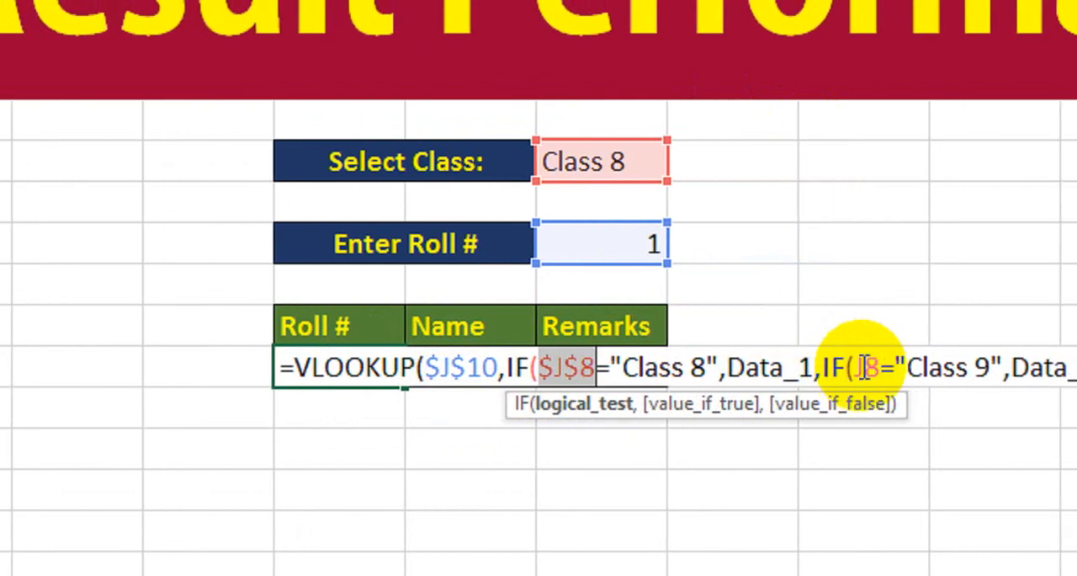
drag(830, 368, 808, 369)
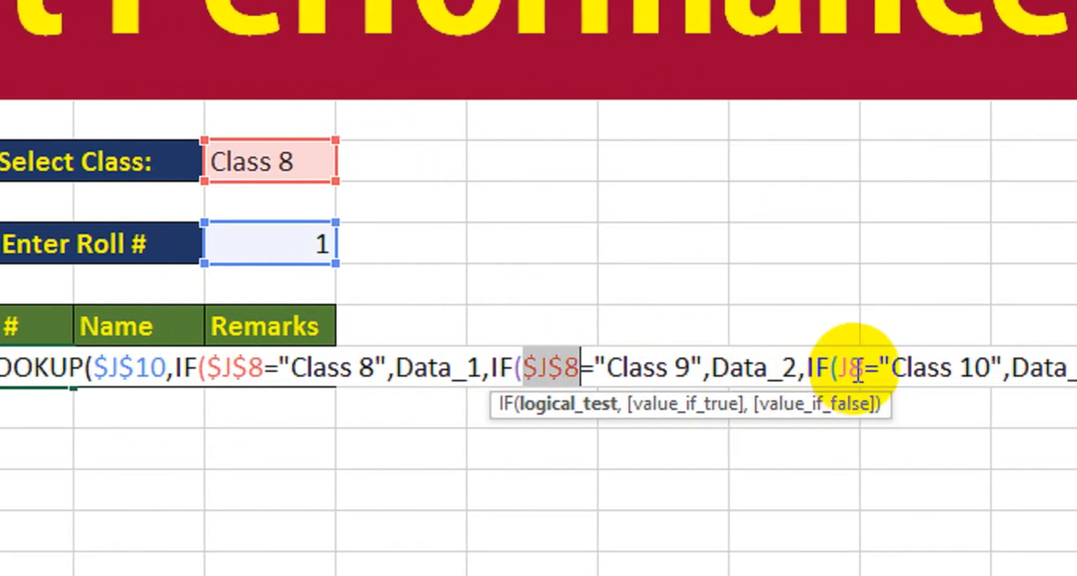
drag(826, 371, 797, 378)
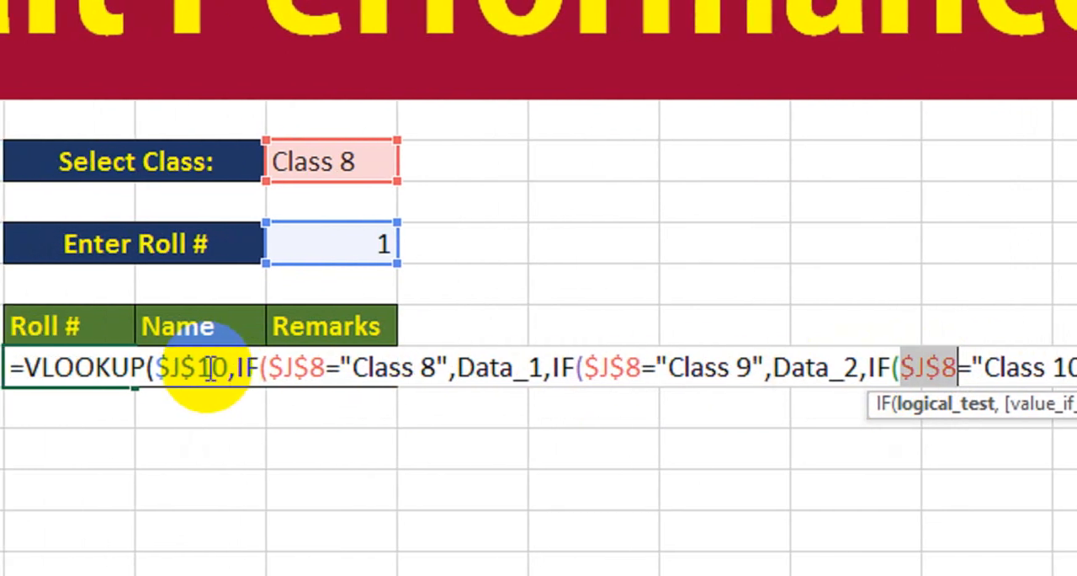
key(Return)
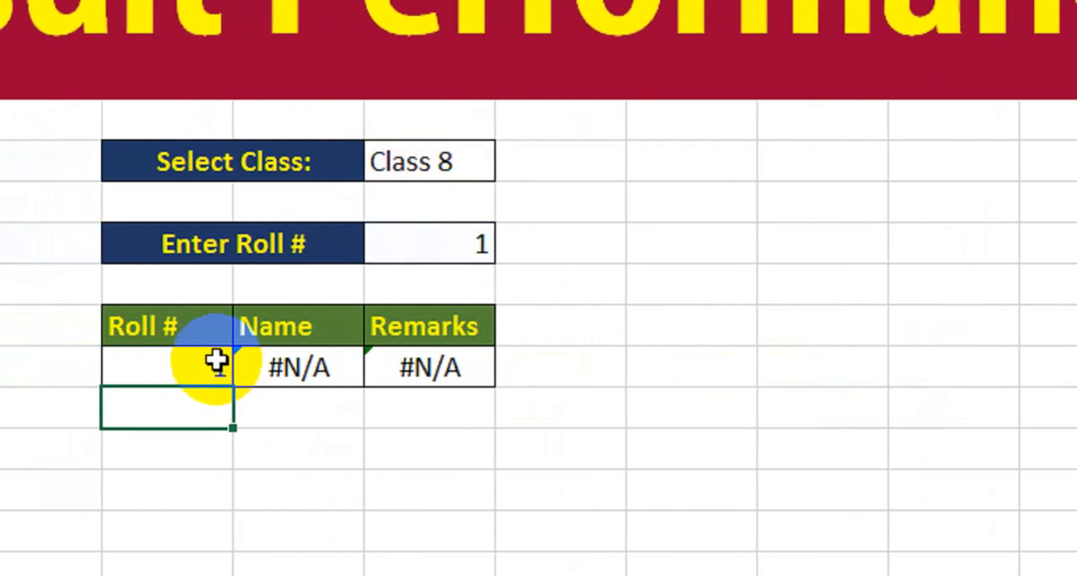
Step: Fill the Roll # formula with the absolute references across the Name and Remarks result cells
click(253, 370)
drag(268, 387, 496, 403)
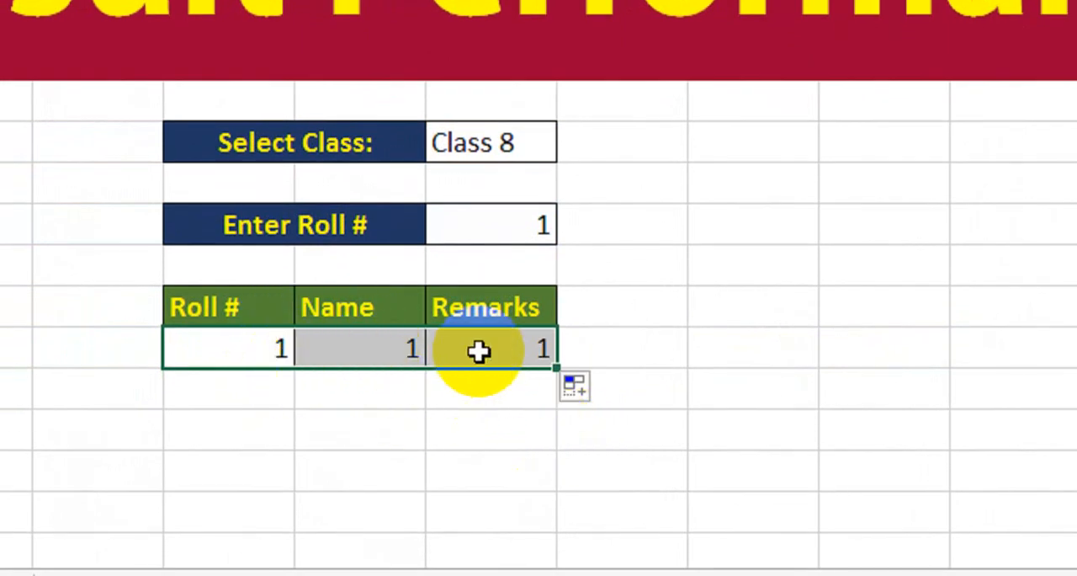
click(339, 403)
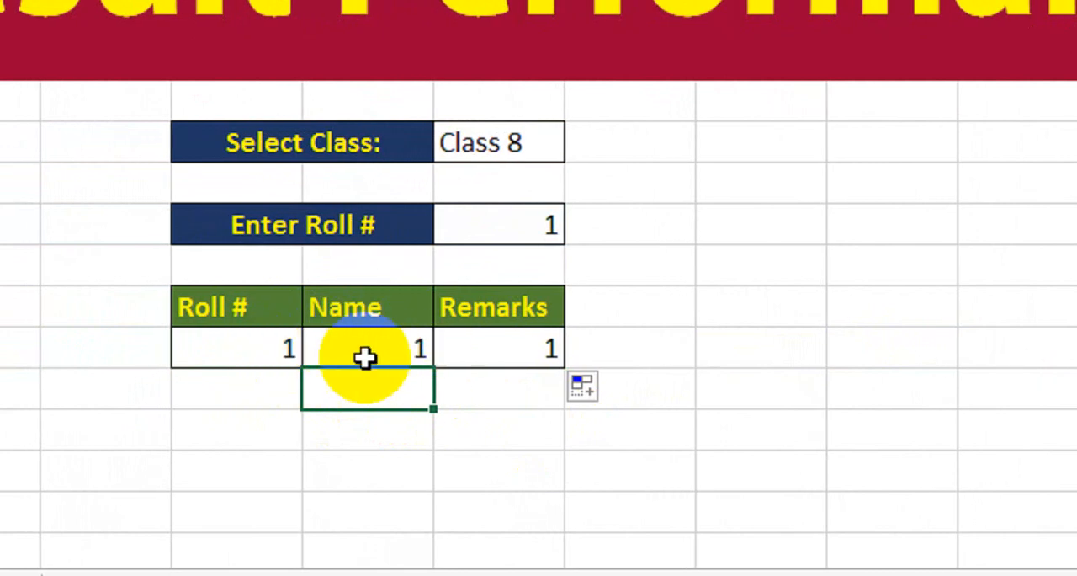
Step: Set the column index in the Name result cell's VLOOKUP formula to 2
double_click(384, 350)
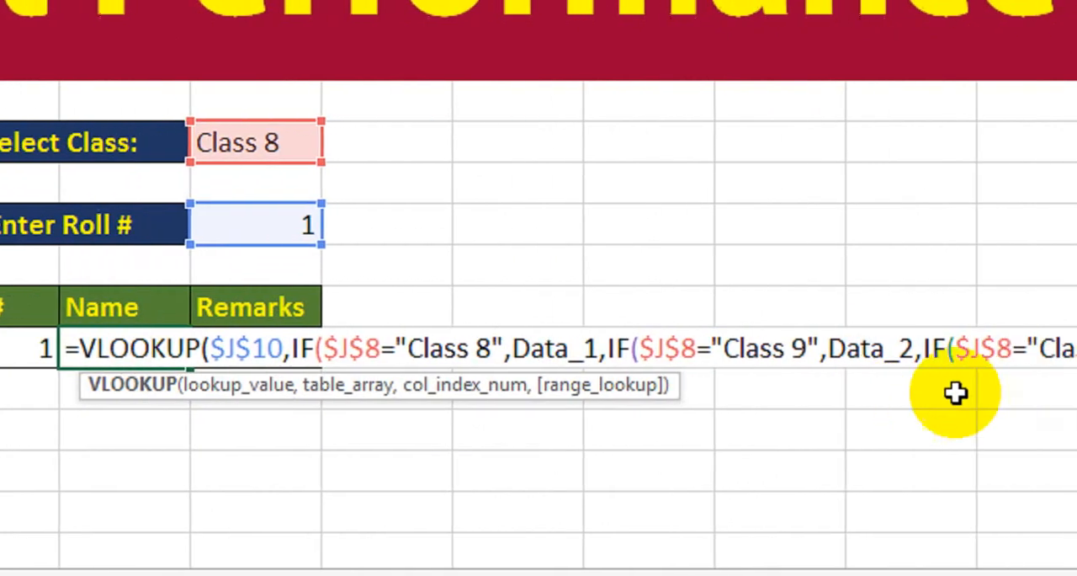
click(1007, 350)
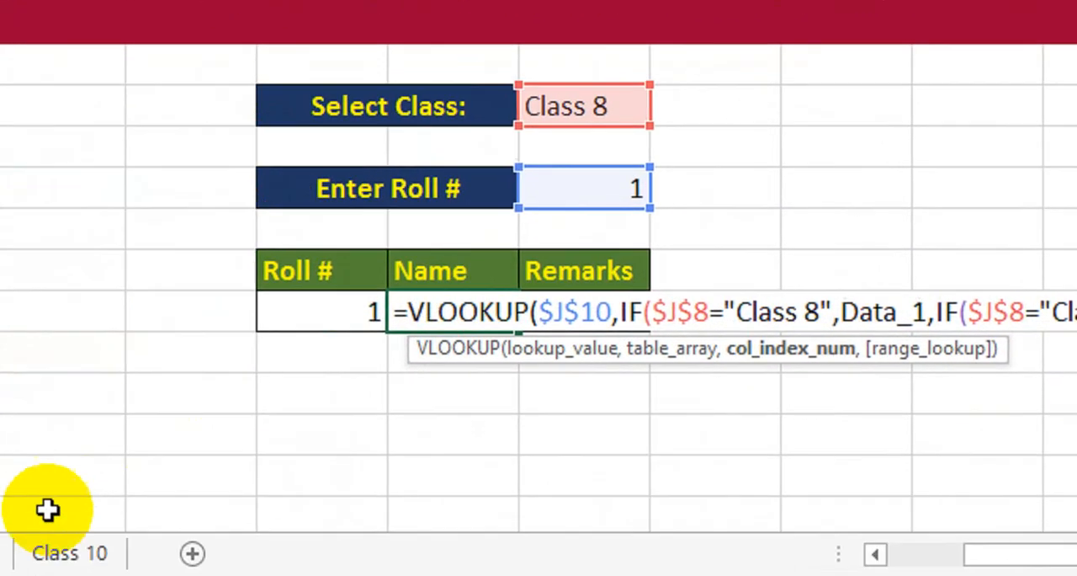
key(BackSpace)
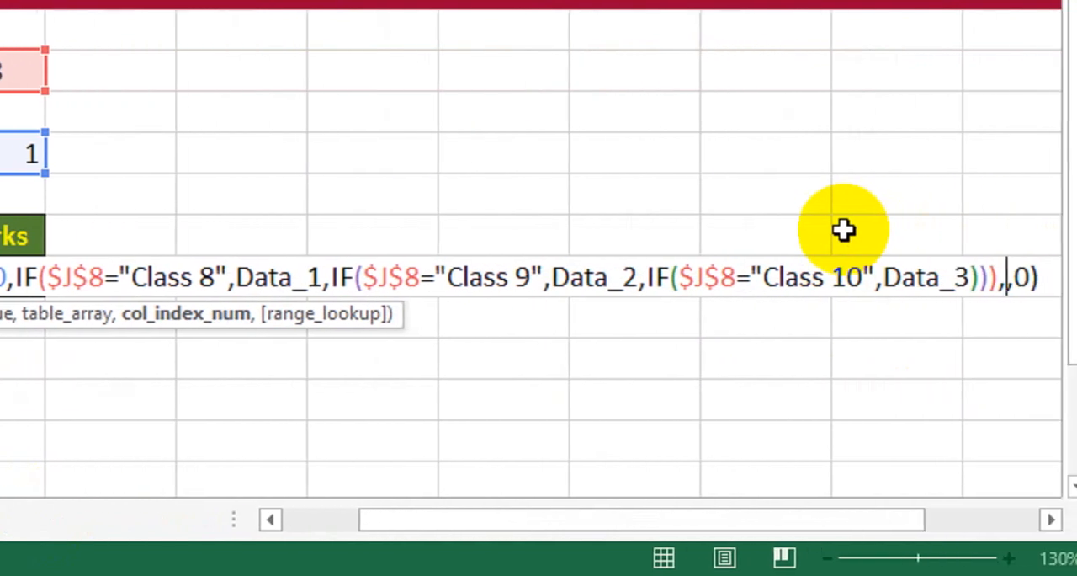
text(2)
key(Return)
Step: Set the column index in the Remarks formula to 3 and check the result against the Class 8 sheet
click(247, 283)
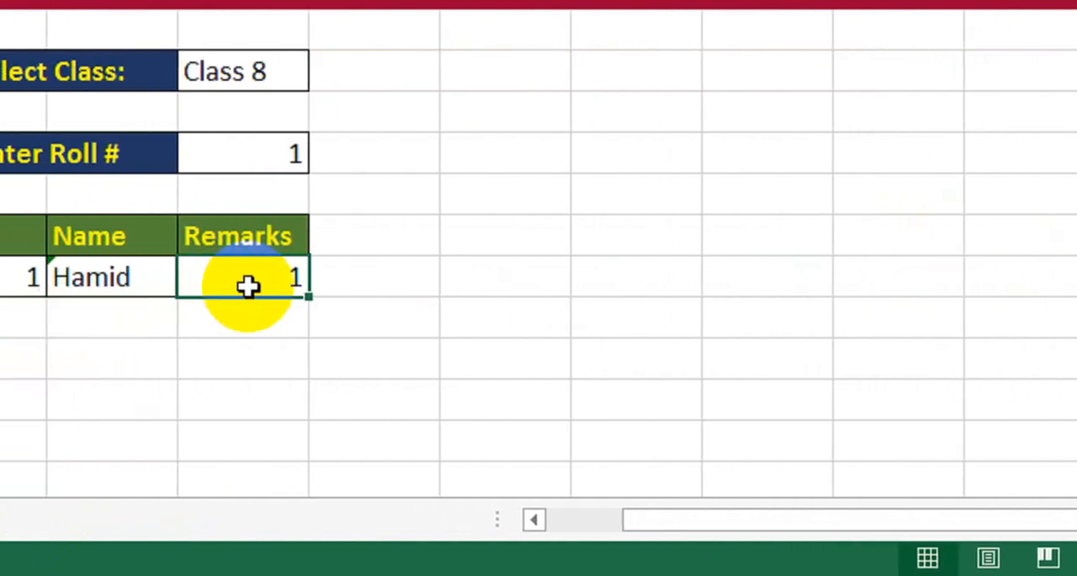
double_click(267, 281)
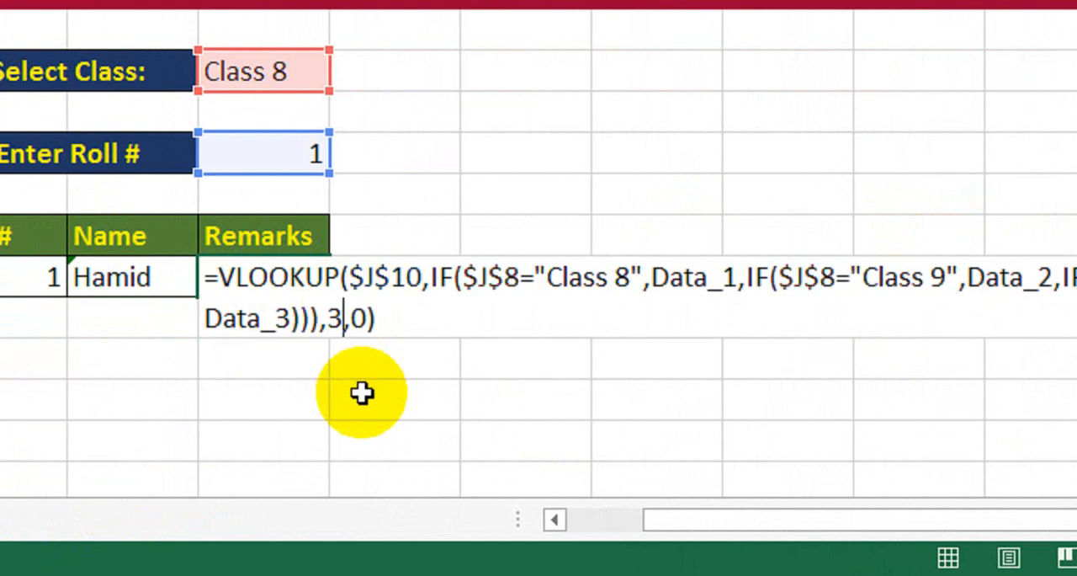
key(Return)
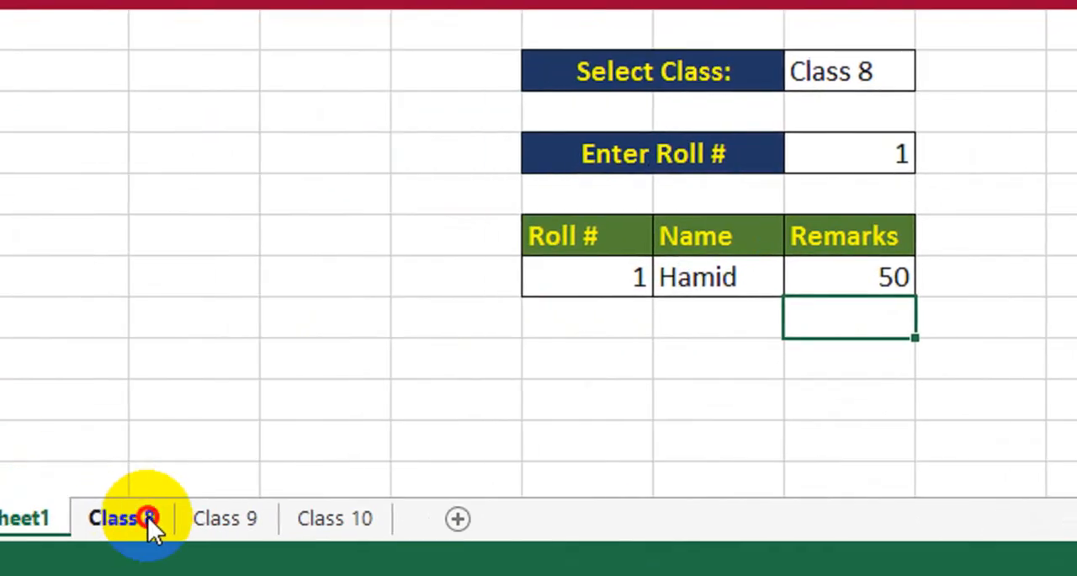
click(143, 515)
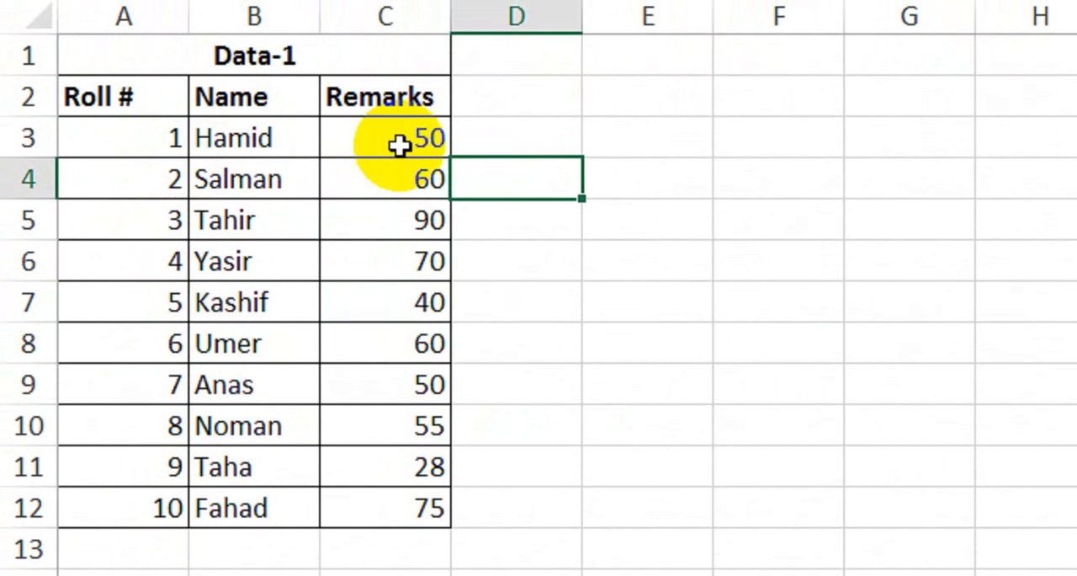
click(255, 520)
Step: Choose Class 9 as the selected class and enter 3 as the roll number
click(861, 132)
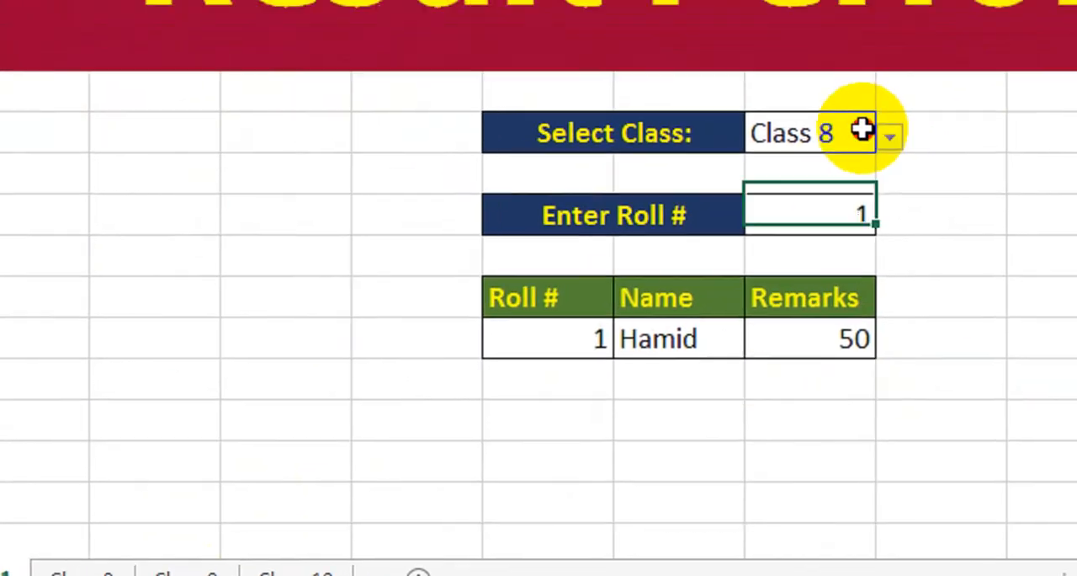
click(890, 136)
click(838, 203)
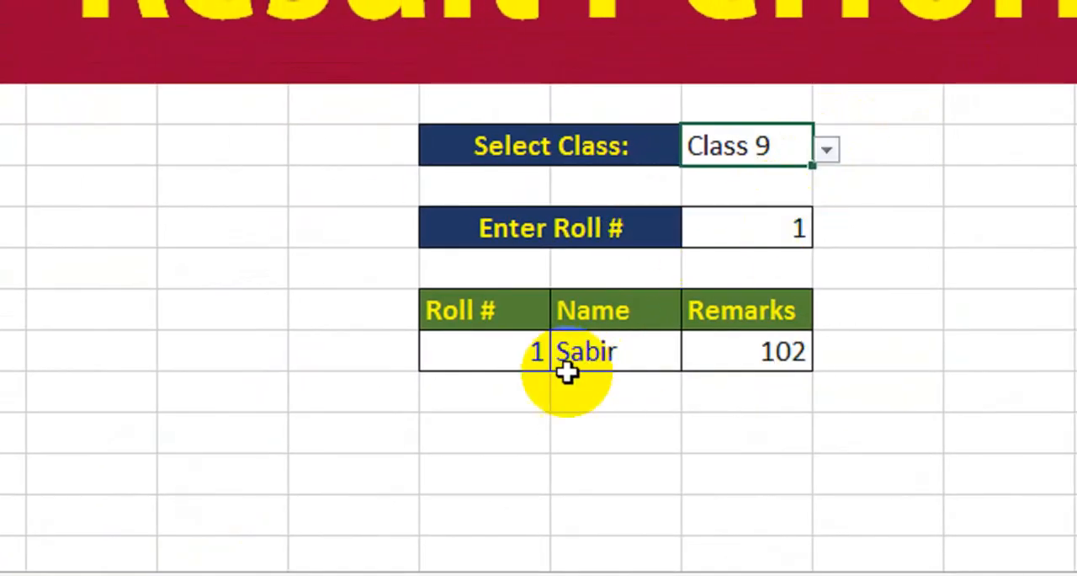
click(773, 229)
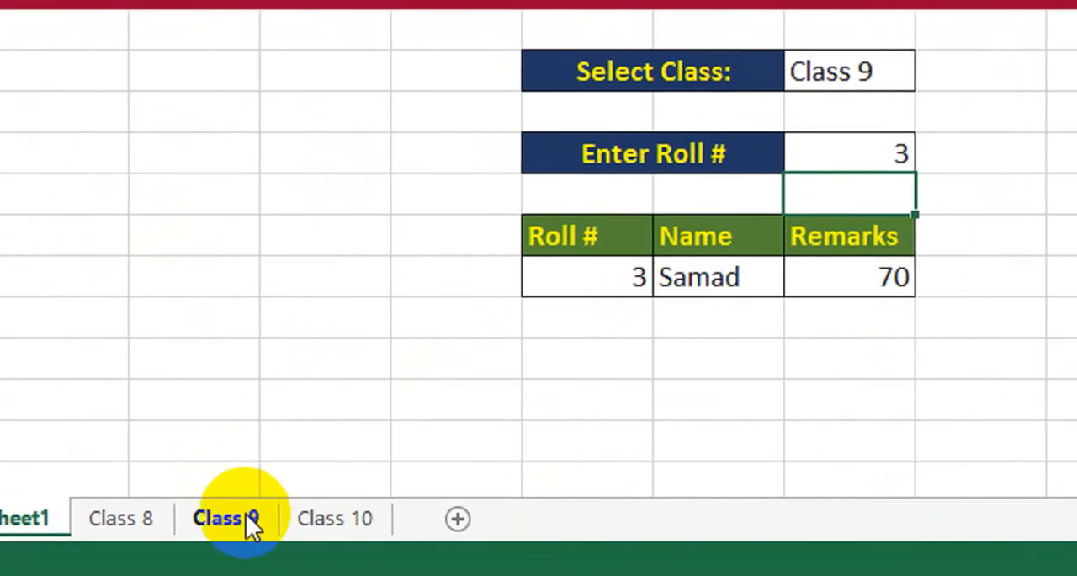
Step: Compare the roll number 3 record on the Class 9 sheet with the name and remarks returned by the form
click(198, 537)
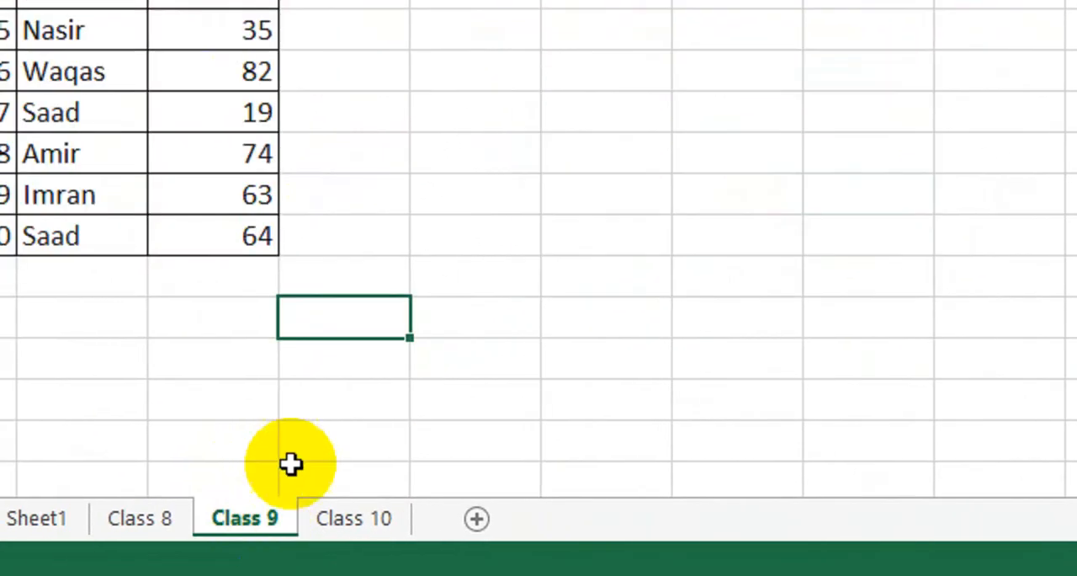
click(137, 174)
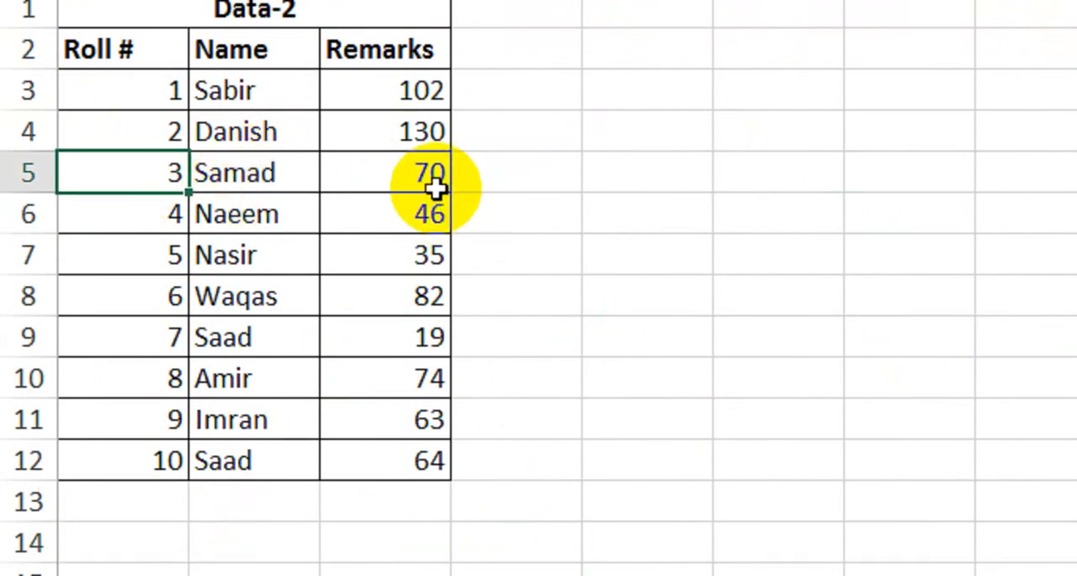
click(211, 556)
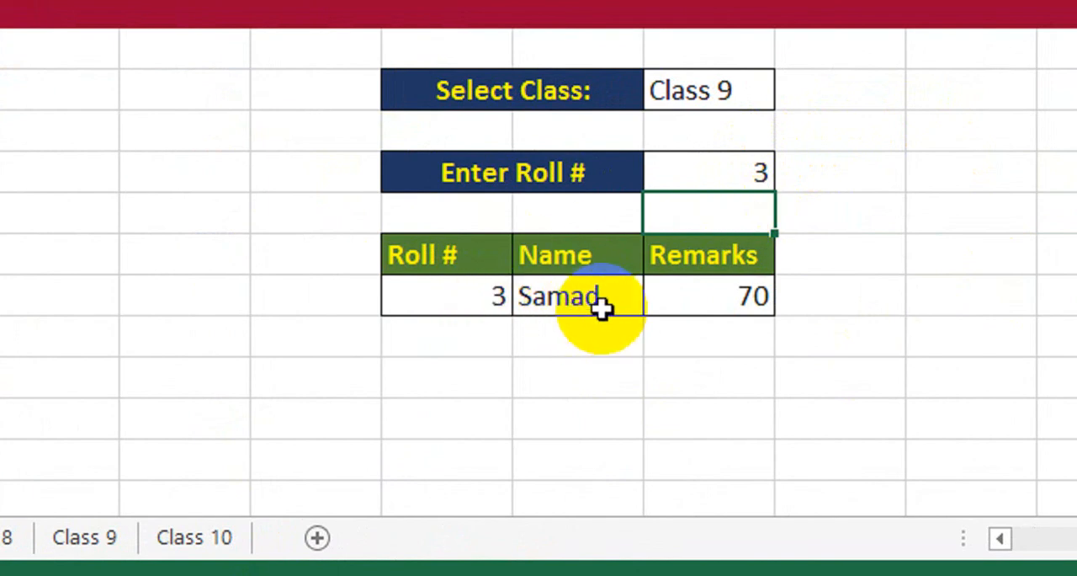
click(666, 300)
click(549, 294)
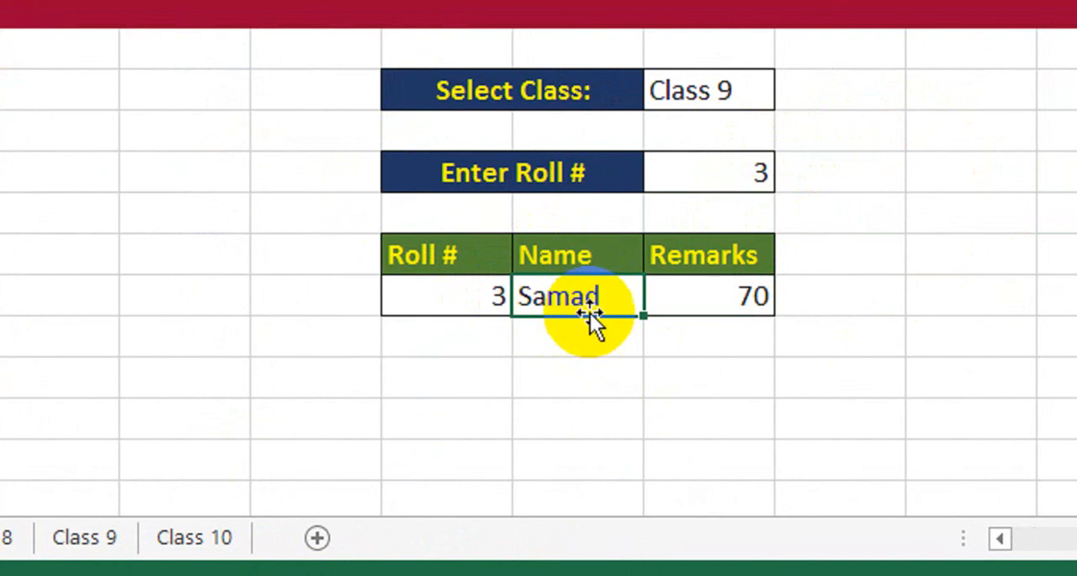
click(936, 248)
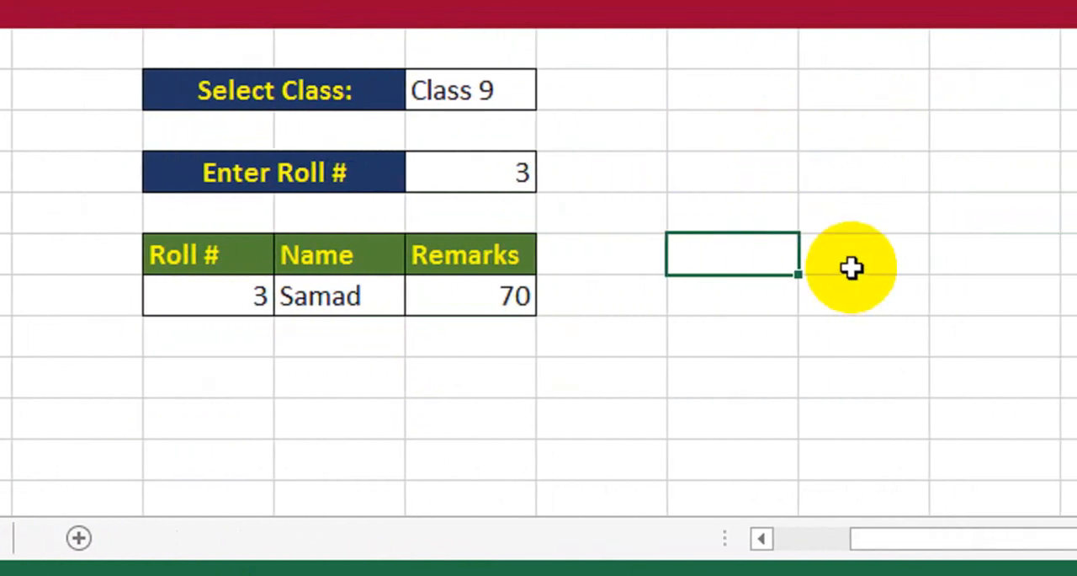
Step: Review the column index arguments in the Name and Remarks result formulas
double_click(336, 299)
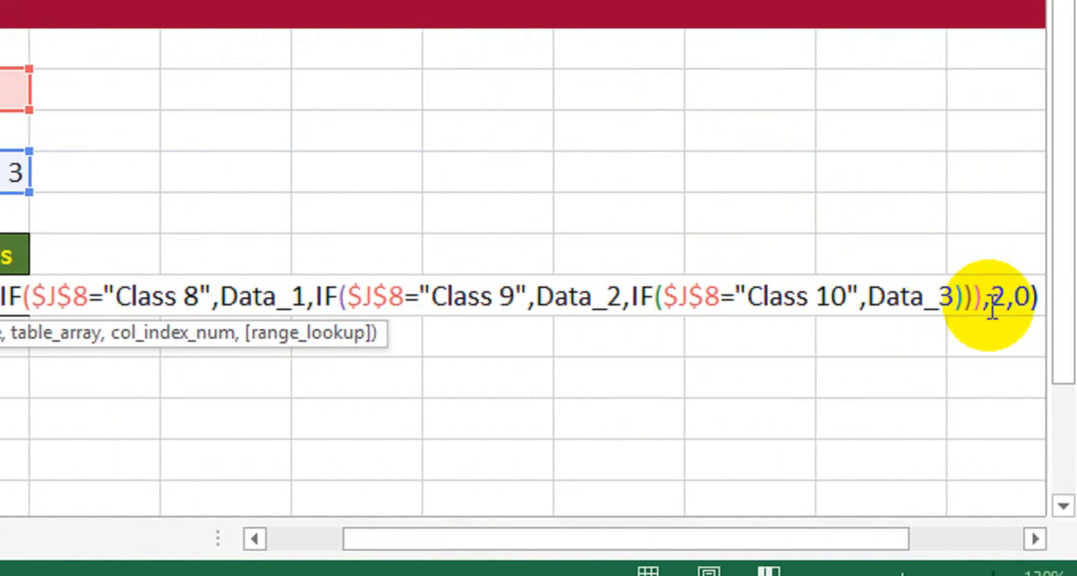
key(Escape)
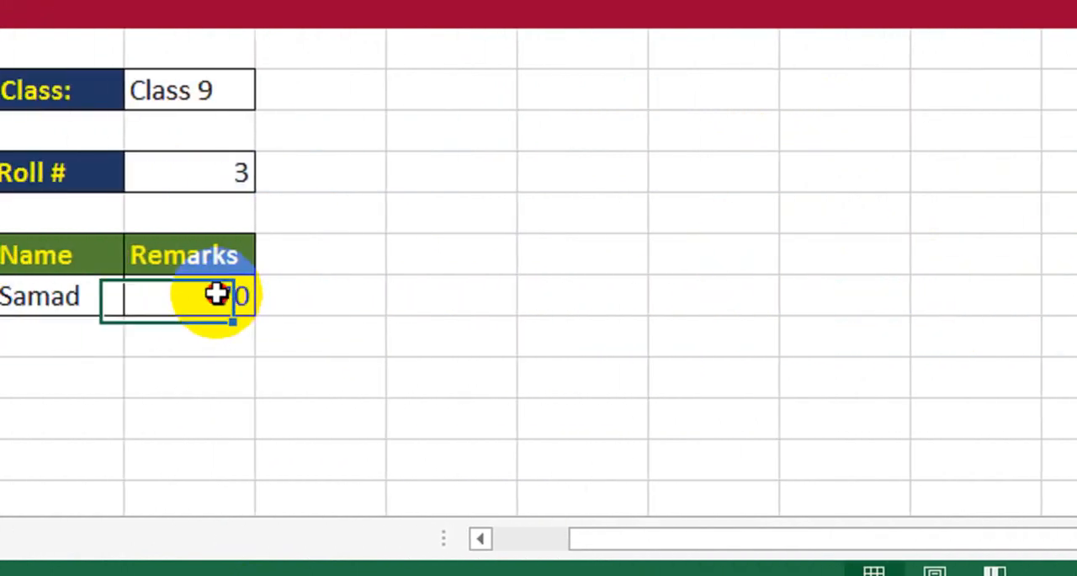
double_click(232, 295)
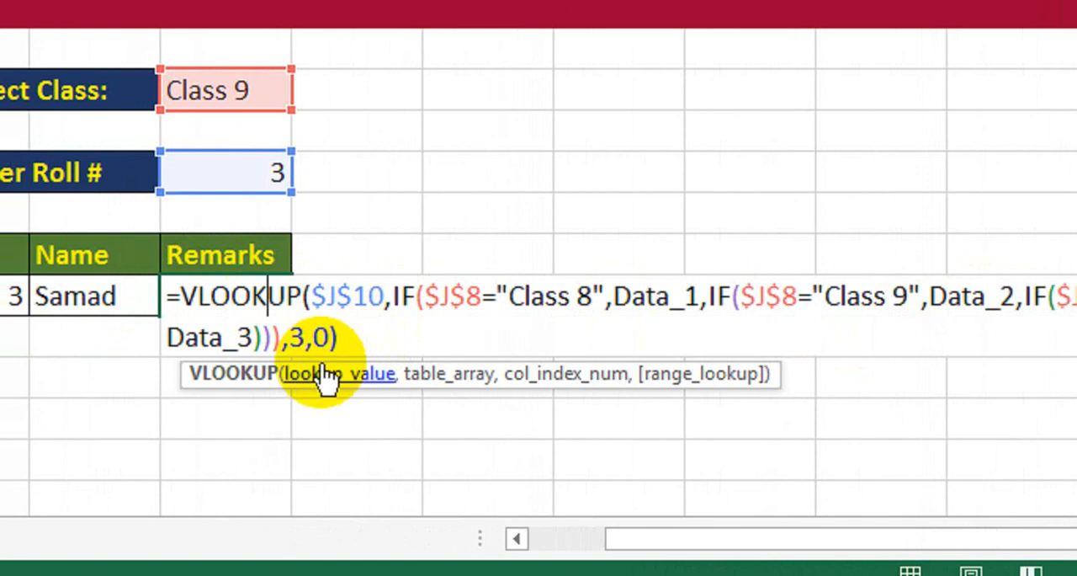
key(Return)
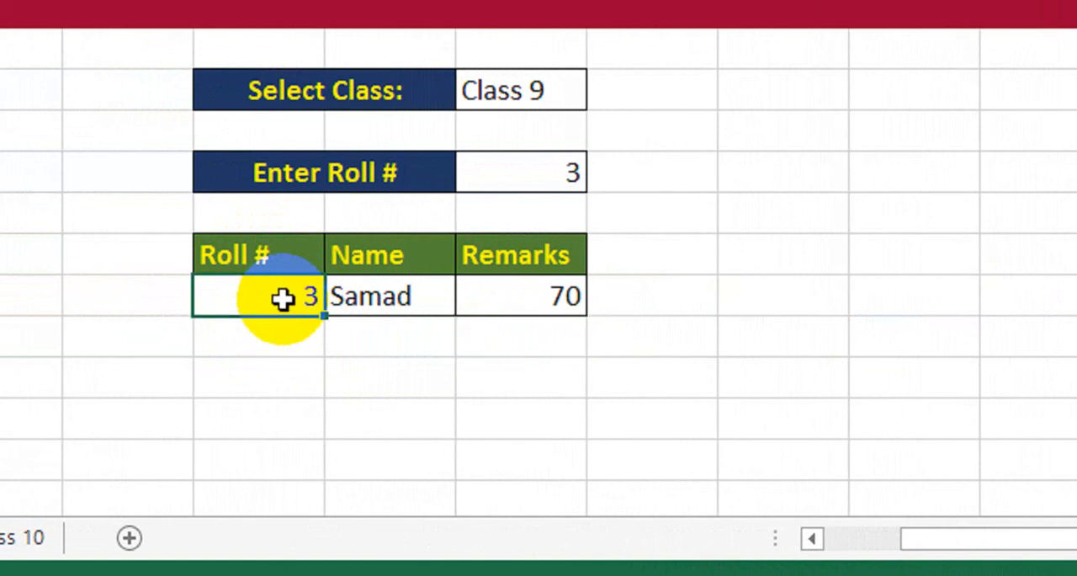
Step: Remove the column index and match arguments from the Roll # formula and insert the COLUMNS function in their place
double_click(282, 298)
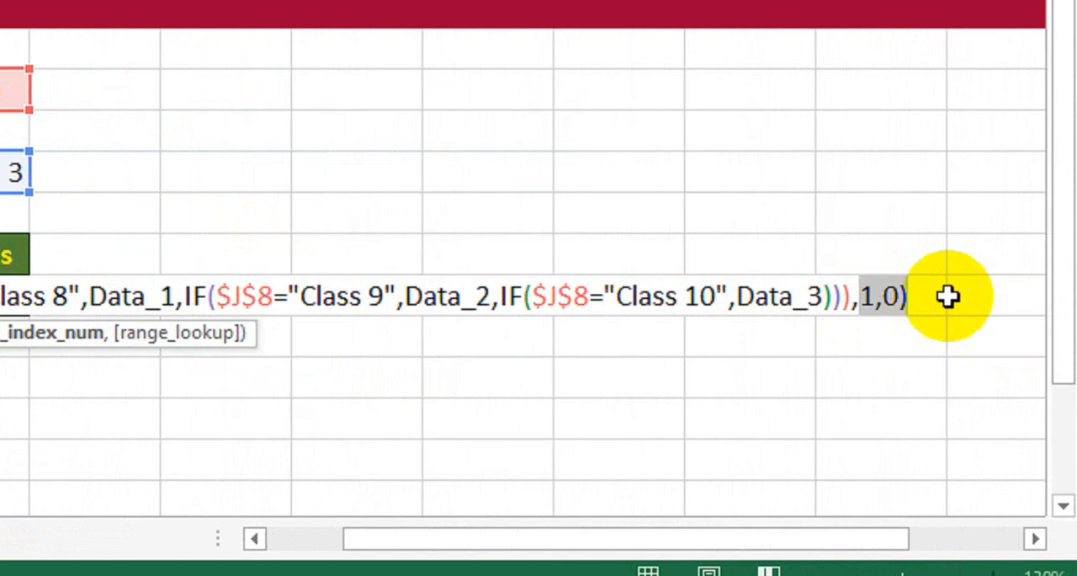
key(Delete)
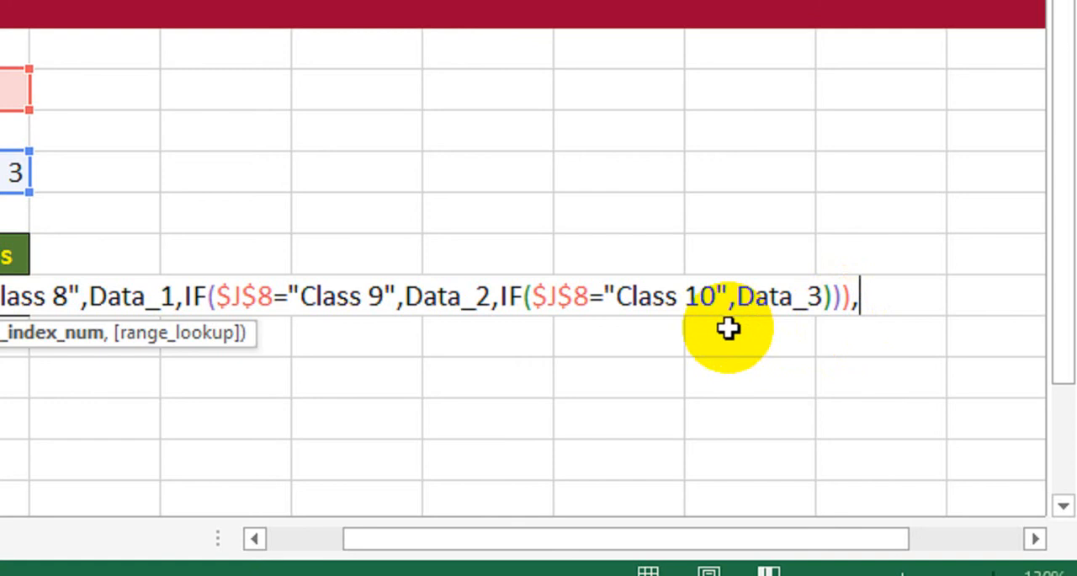
text(col)
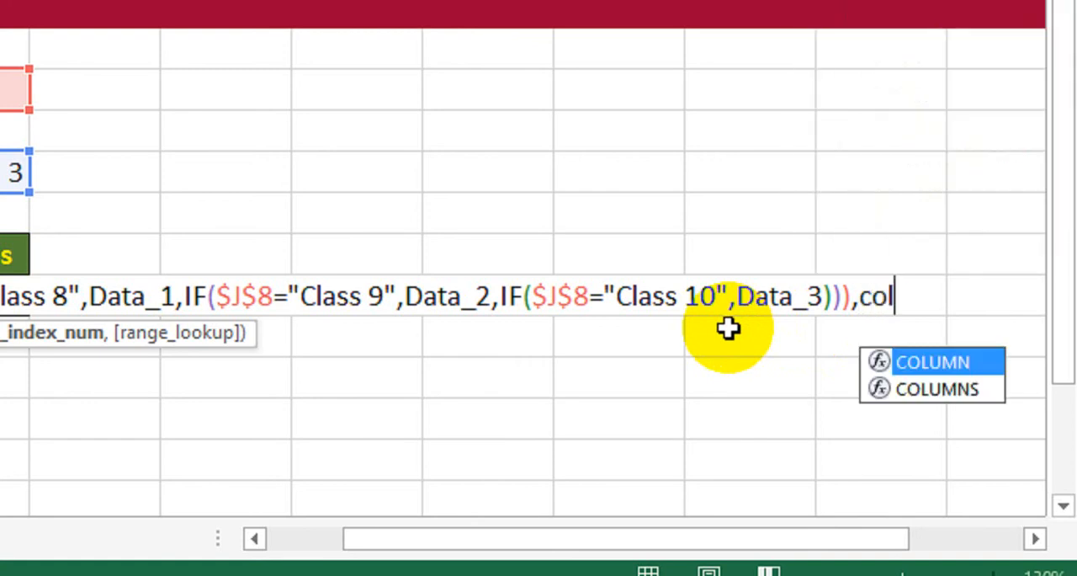
key(Down)
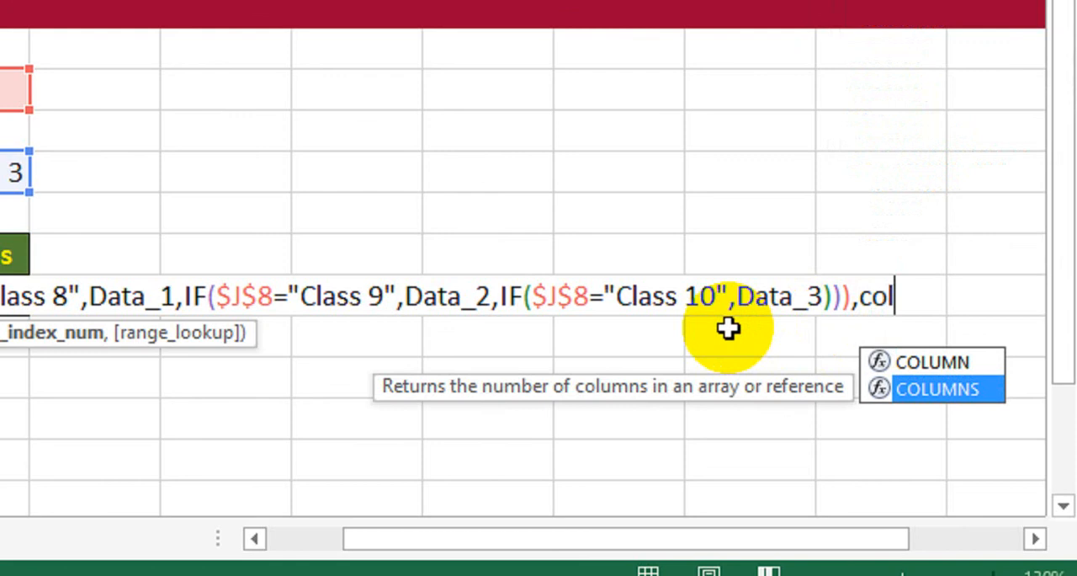
key(Tab)
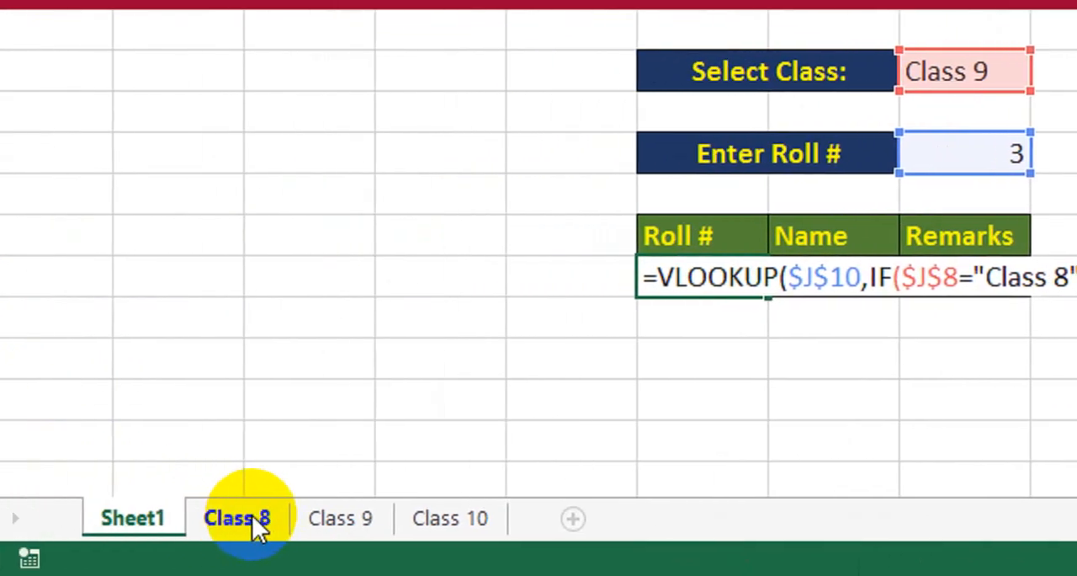
Step: Give the COLUMNS function the range A3:A3 on the Class 8 sheet
click(268, 515)
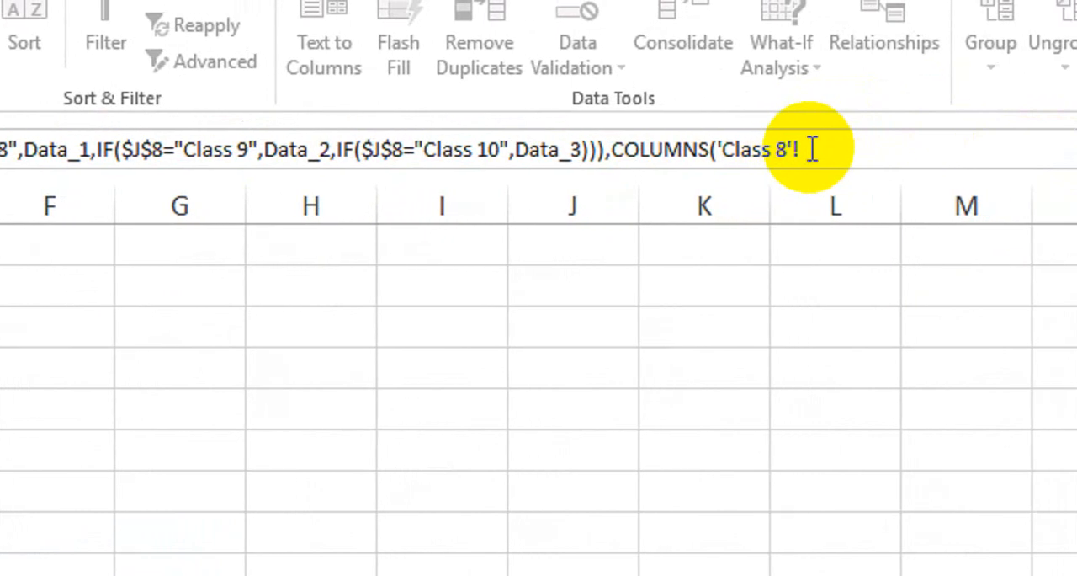
click(813, 149)
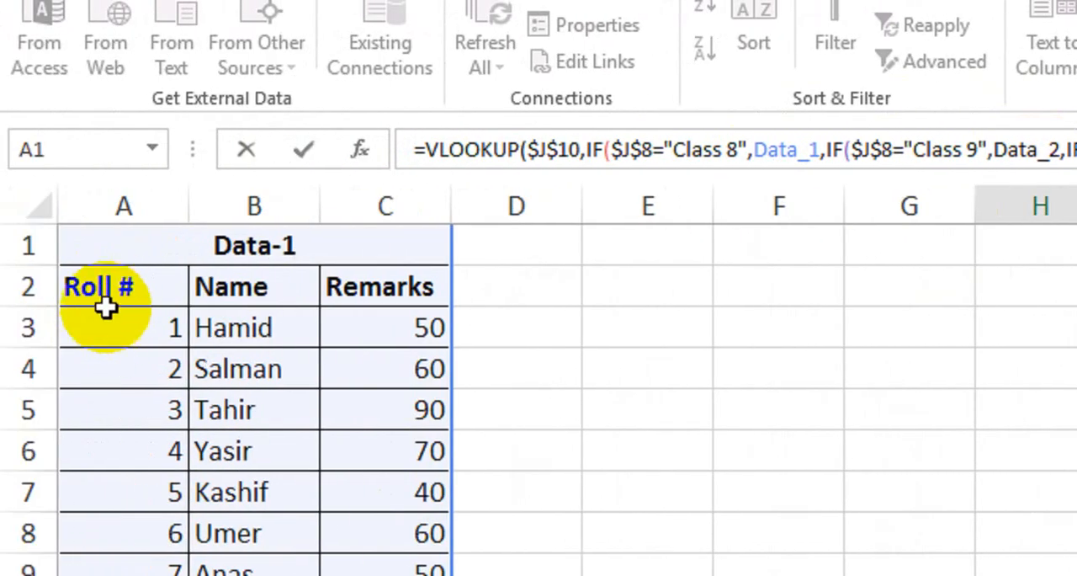
click(135, 207)
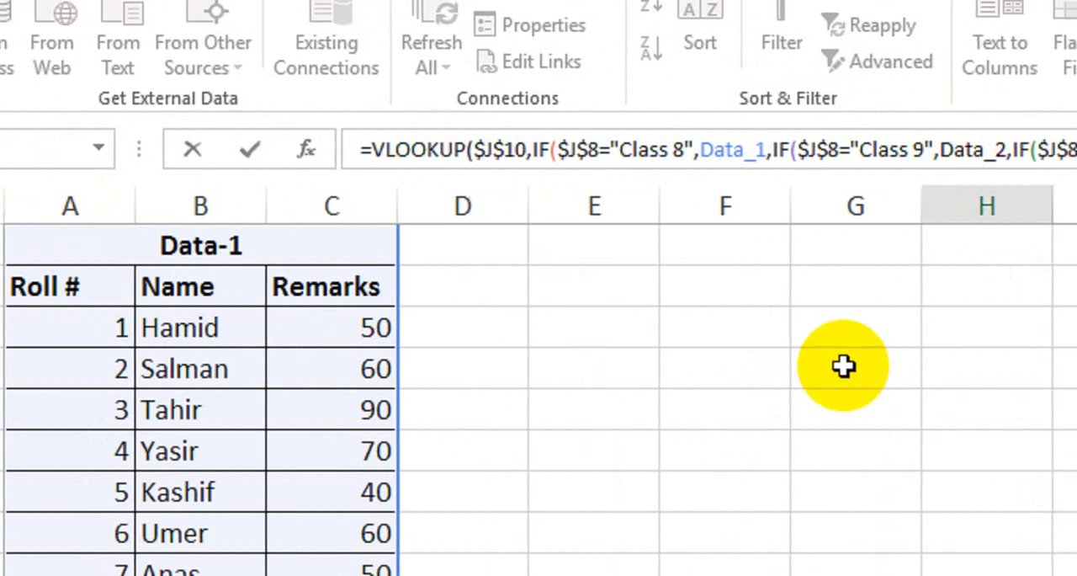
text(A3:)
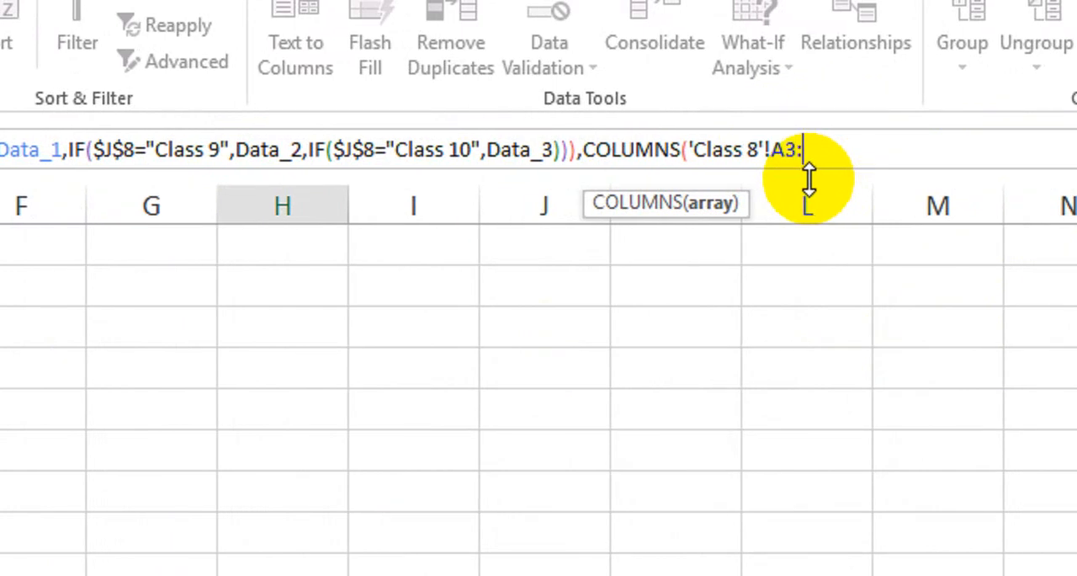
text(A3)
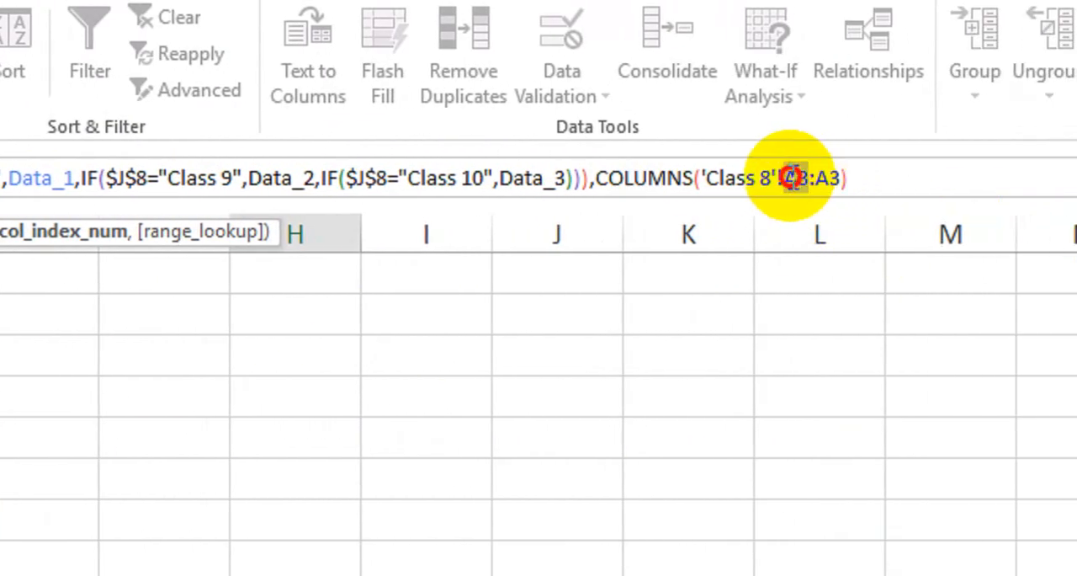
Step: Make the first A3 in the COLUMNS range absolute and complete the VLOOKUP with 0 as the match argument
click(791, 177)
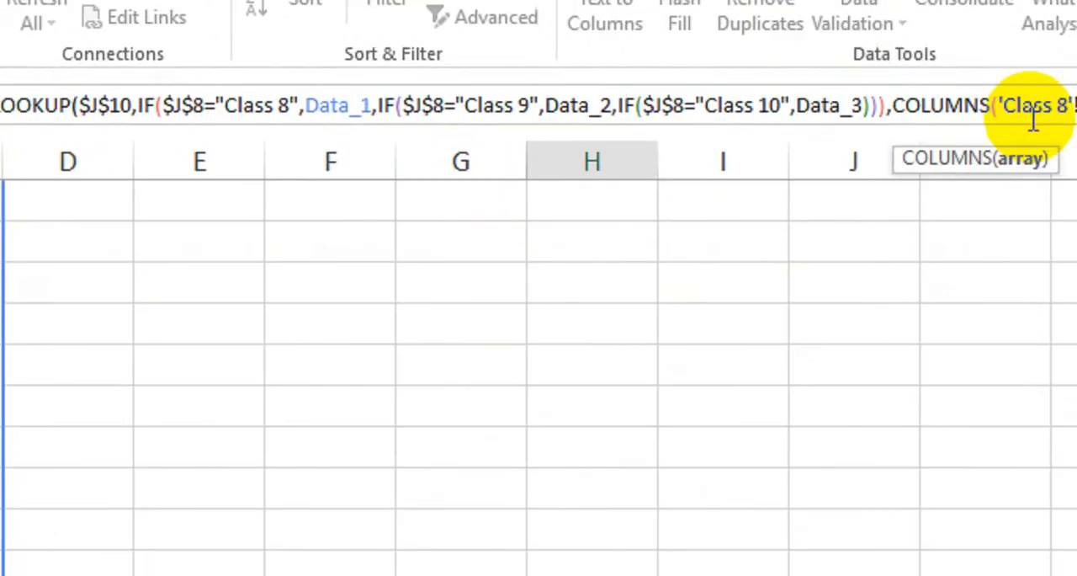
drag(921, 135, 900, 138)
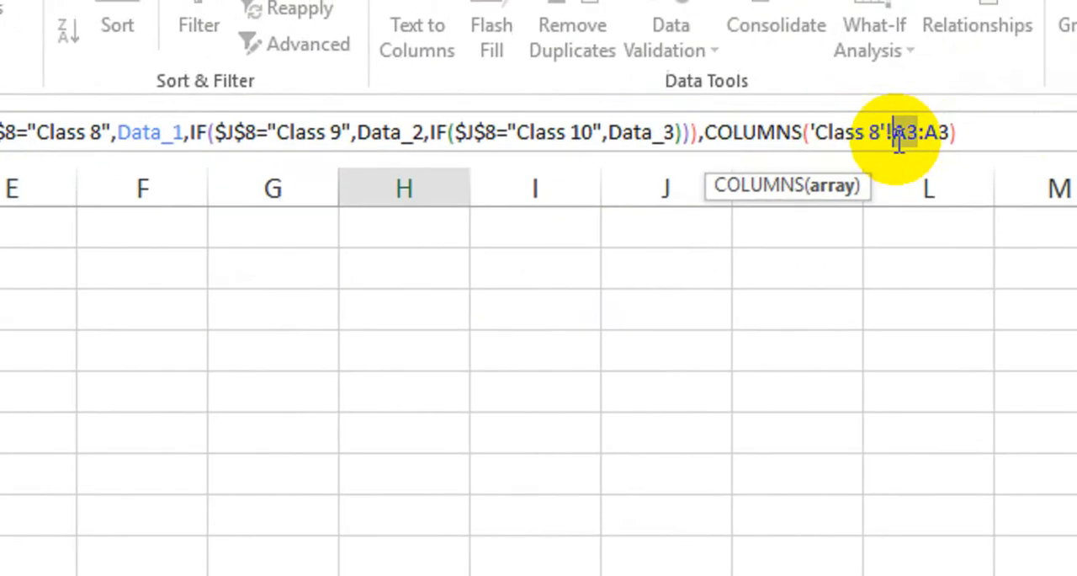
key(F4)
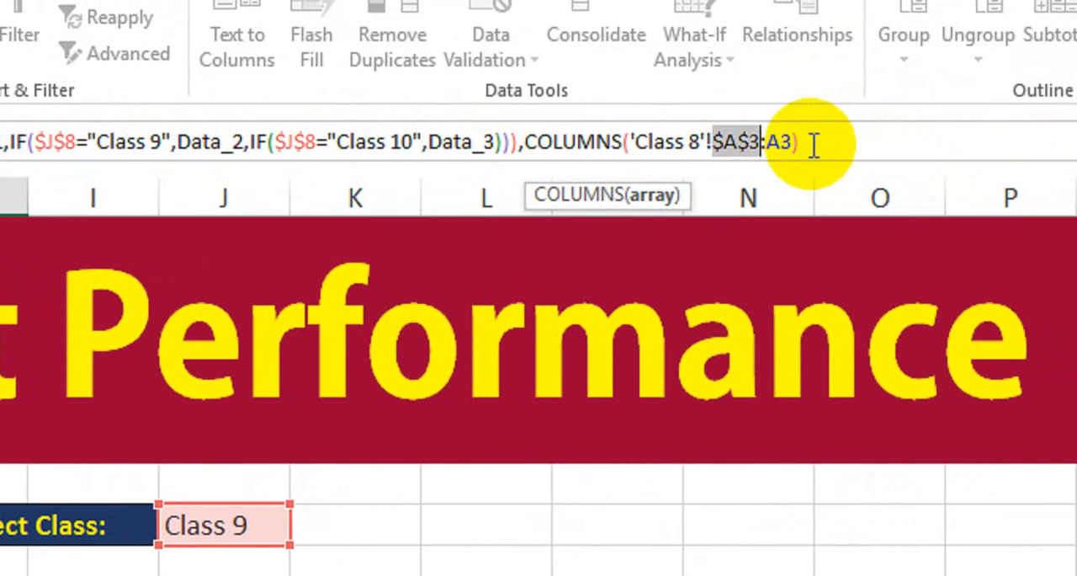
click(804, 144)
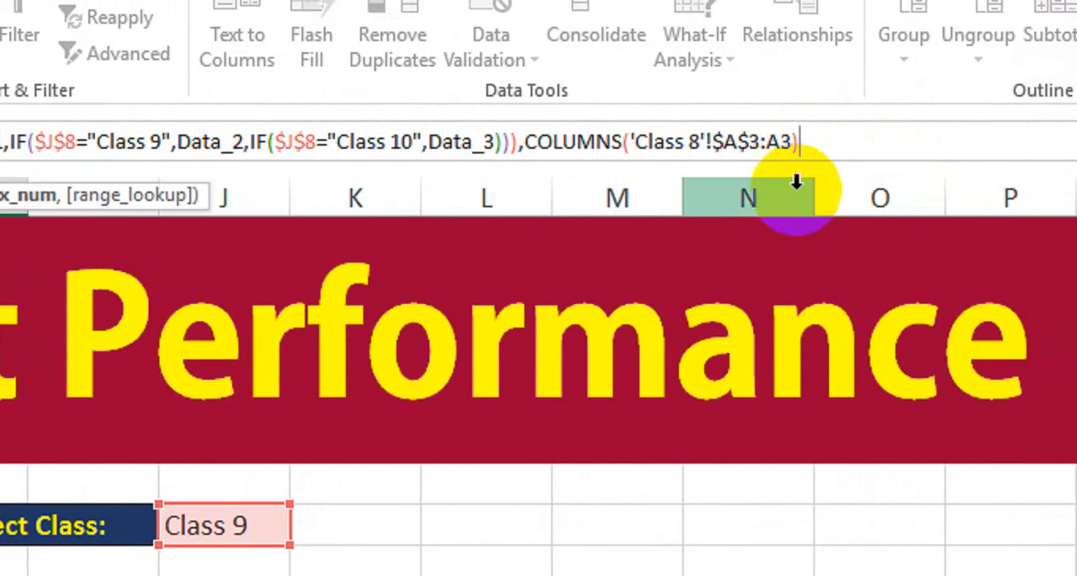
text(,)
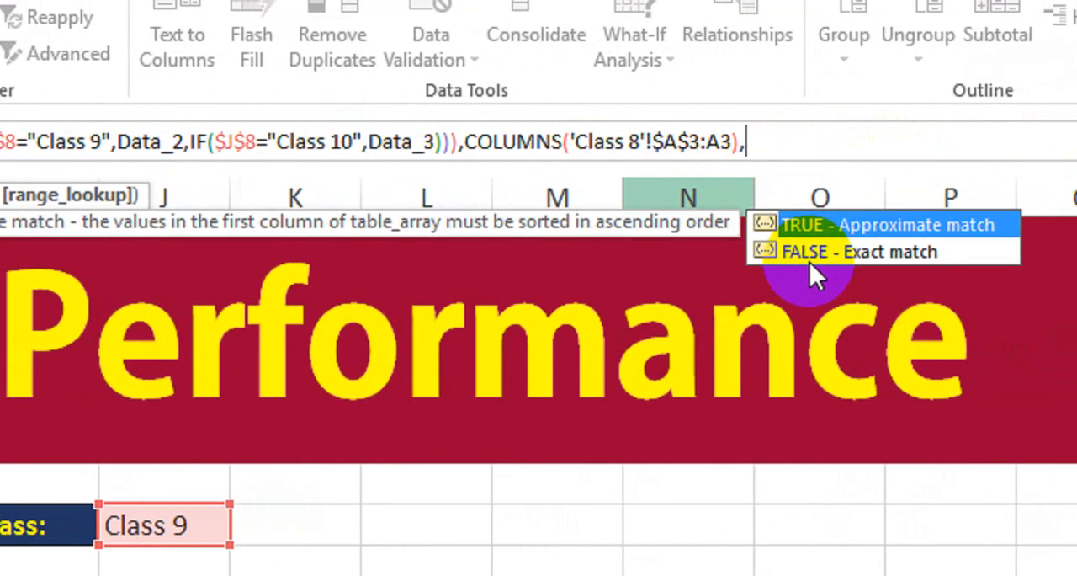
text(0))
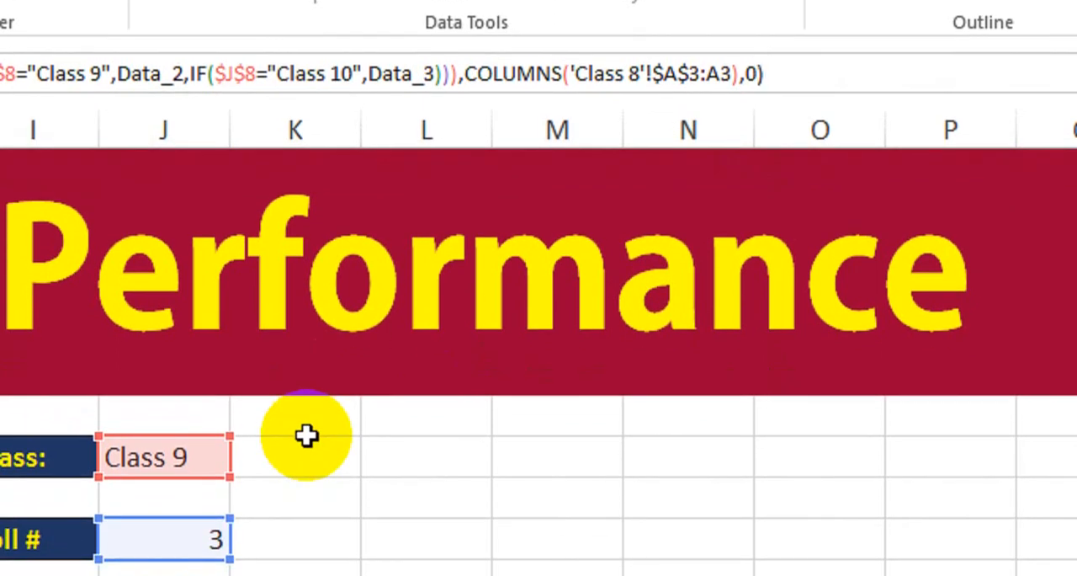
Step: Commit the Roll # lookup formula and fill it across the Name and Remarks result cells
key(Return)
click(133, 536)
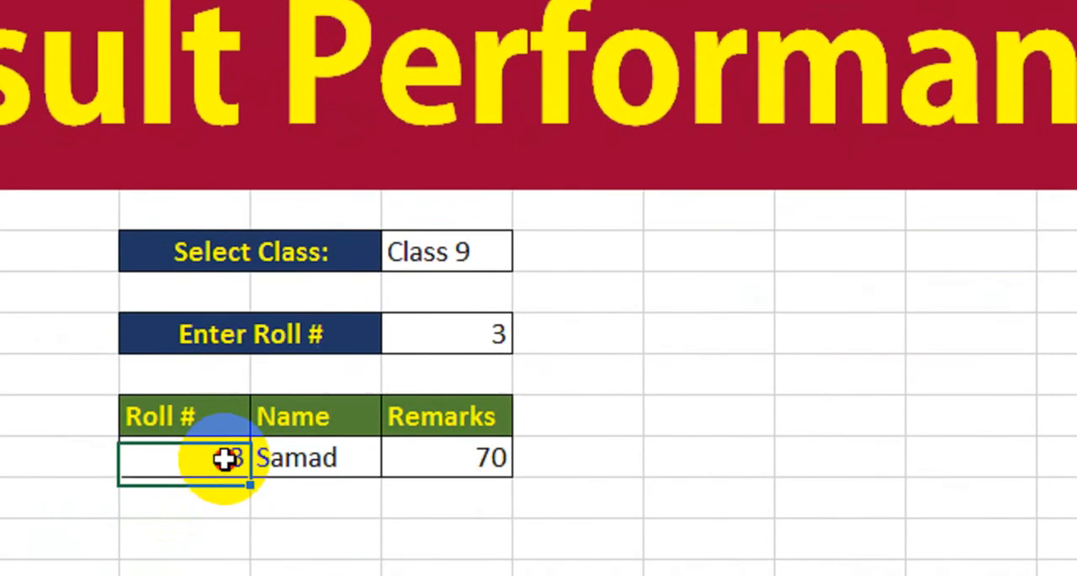
drag(282, 431, 491, 433)
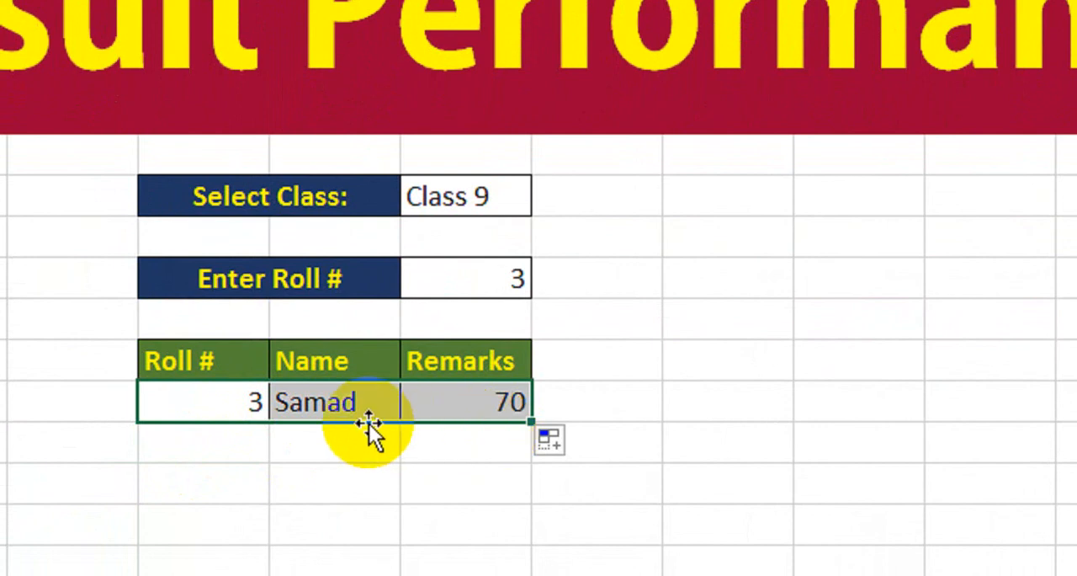
Step: Inspect the COLUMNS range in the copied Name formula and leave the cell without altering it
double_click(328, 411)
click(580, 441)
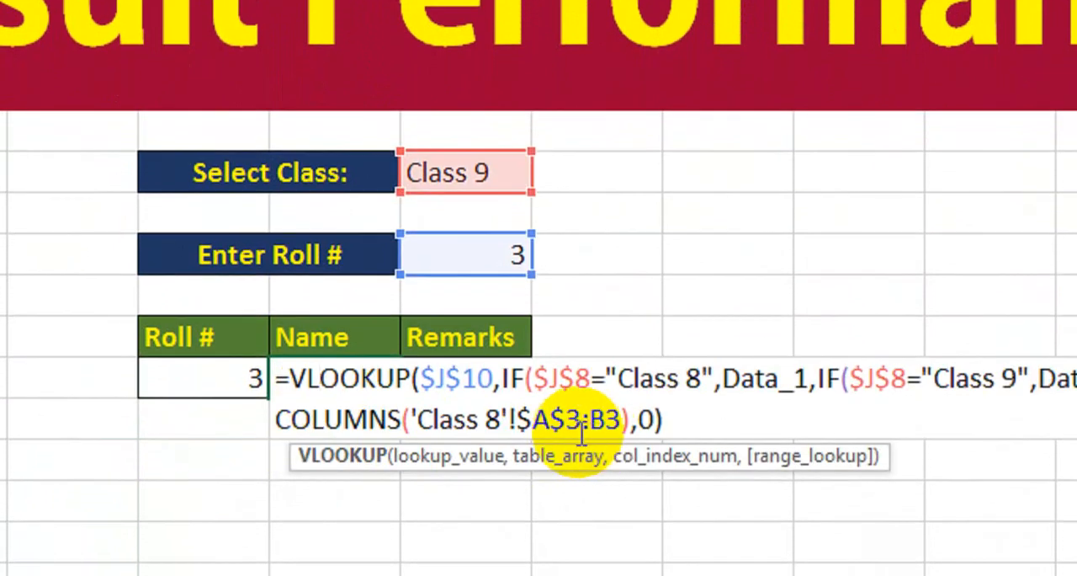
key(Return)
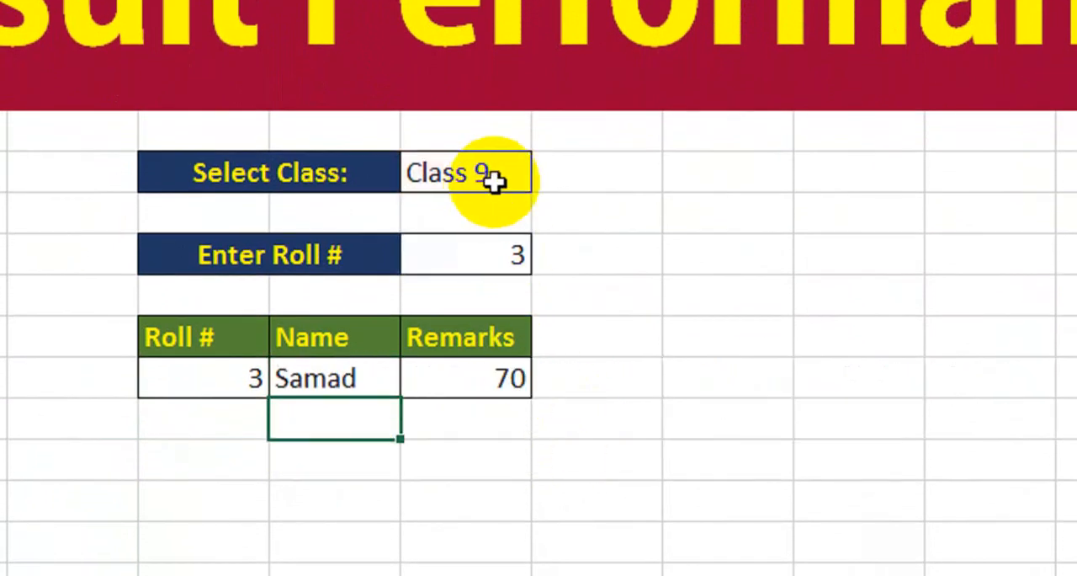
Step: Set the form's selected class to Class 10 to test the lookup
click(518, 175)
click(547, 176)
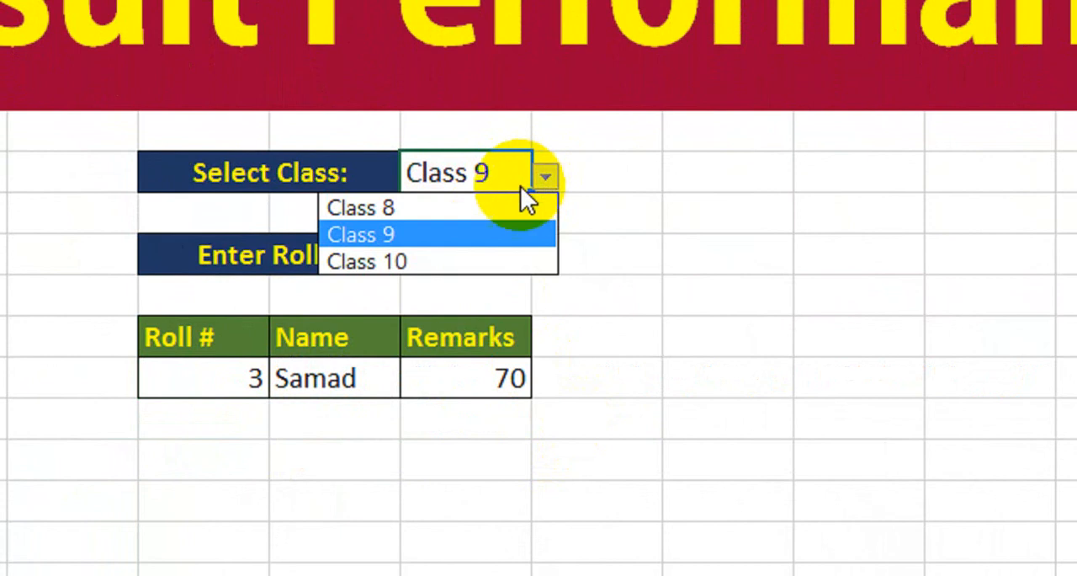
click(483, 252)
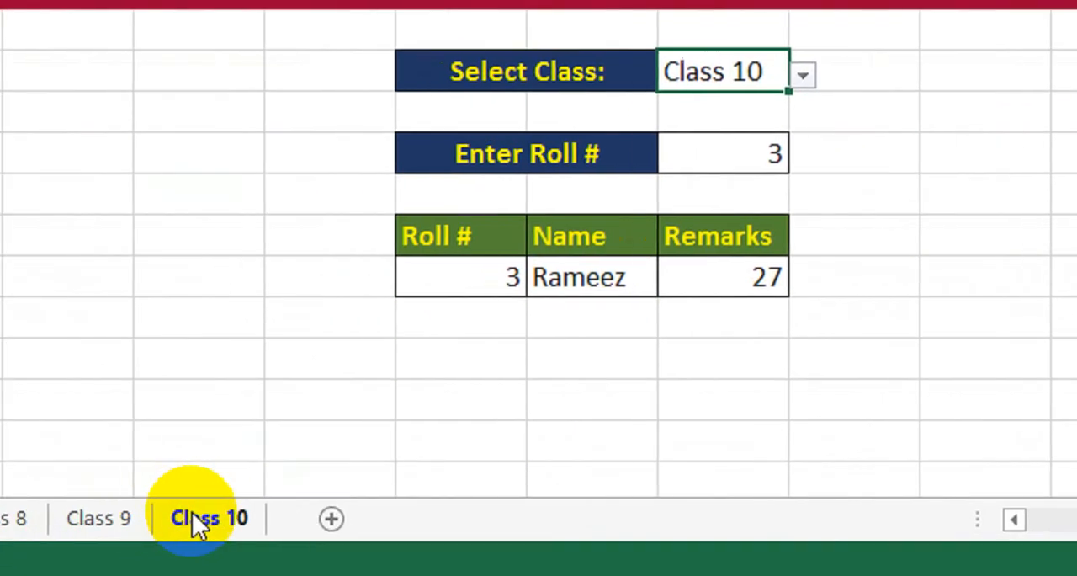
Step: Check the record for roll number 3 on the Class 10 sheet against the lookup result, and return to Sheet1
click(193, 515)
click(151, 161)
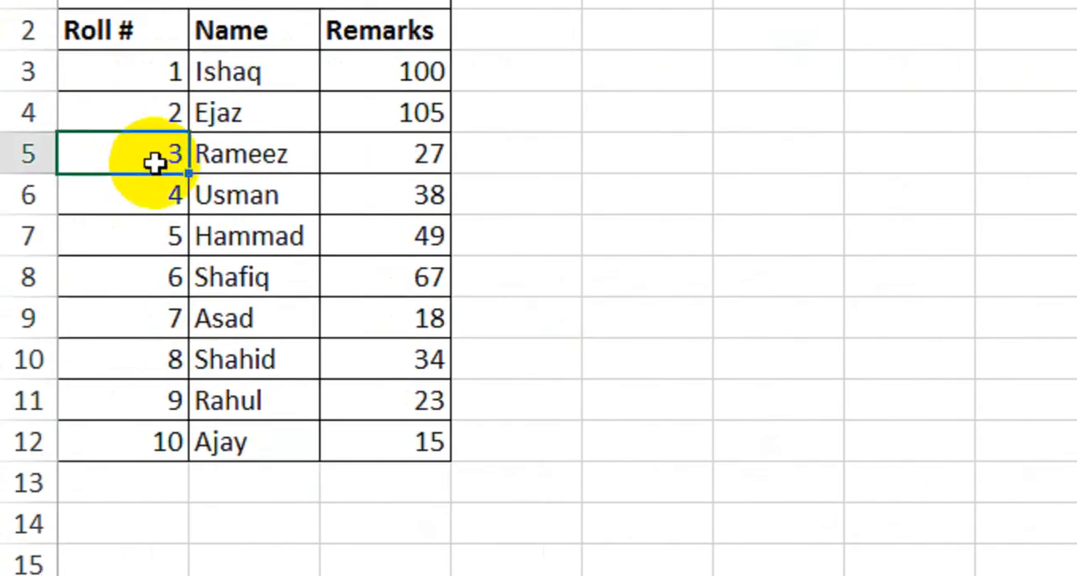
click(253, 164)
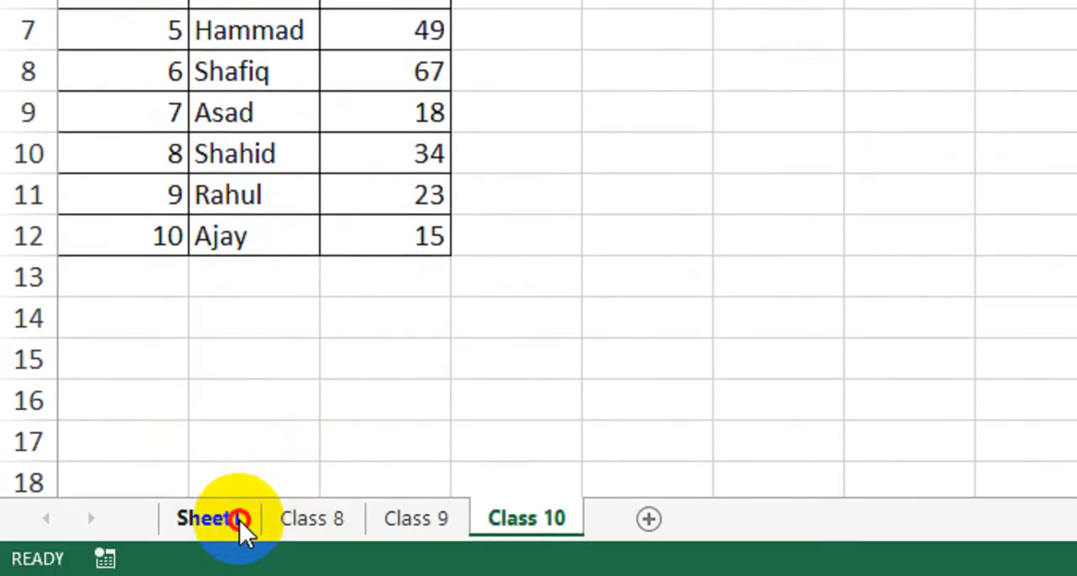
click(239, 520)
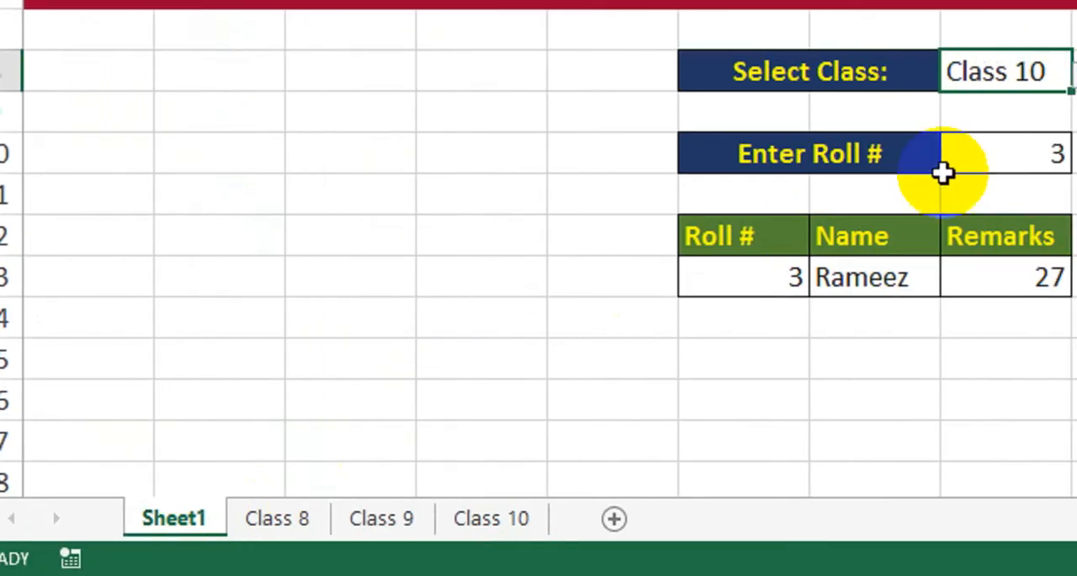
Step: Set the form's selected class to Class 8 and its roll number to 5
click(881, 137)
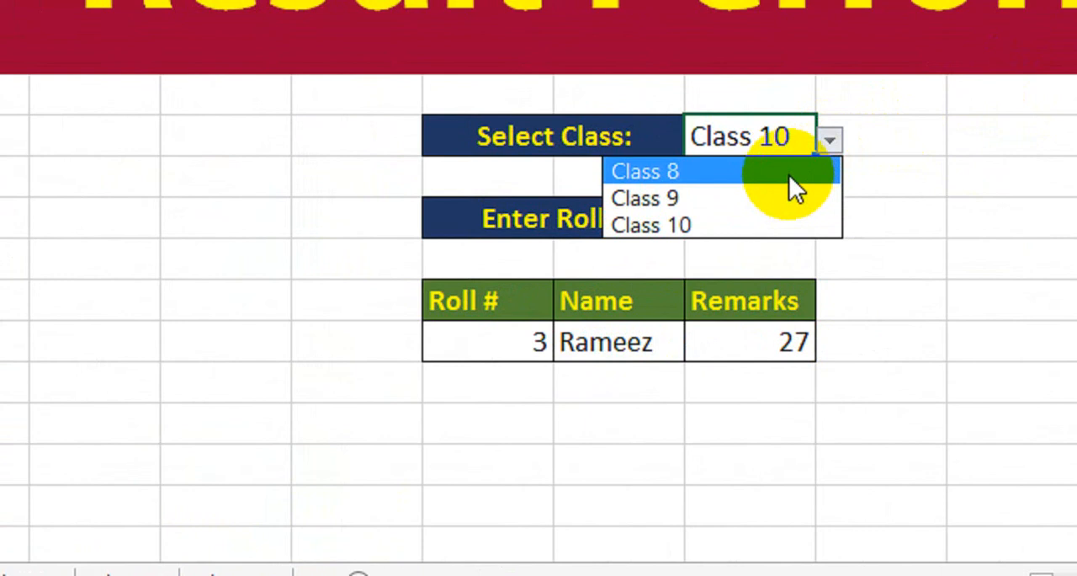
click(791, 173)
click(748, 212)
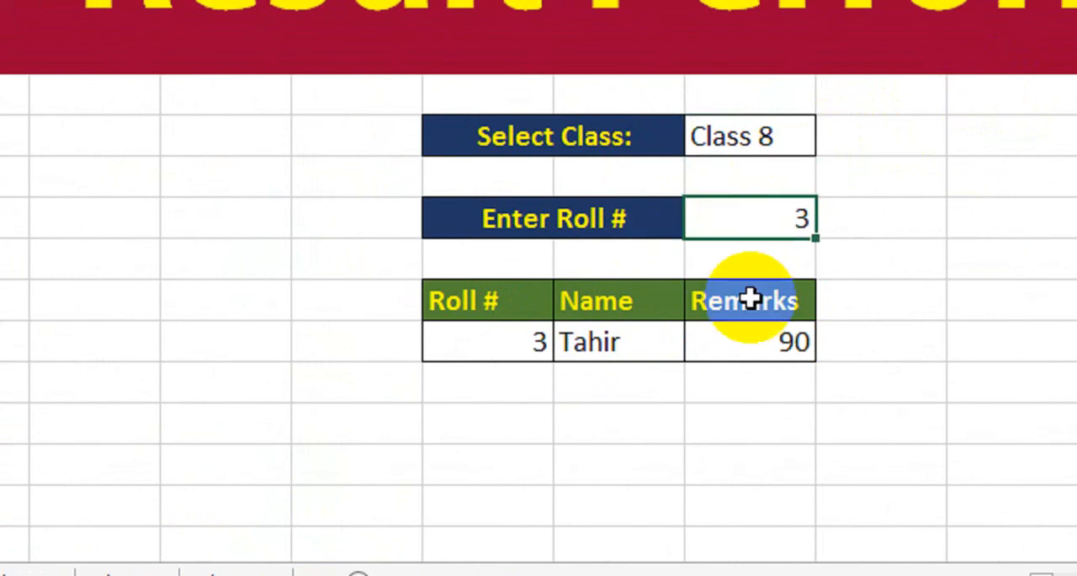
text(5)
key(Return)
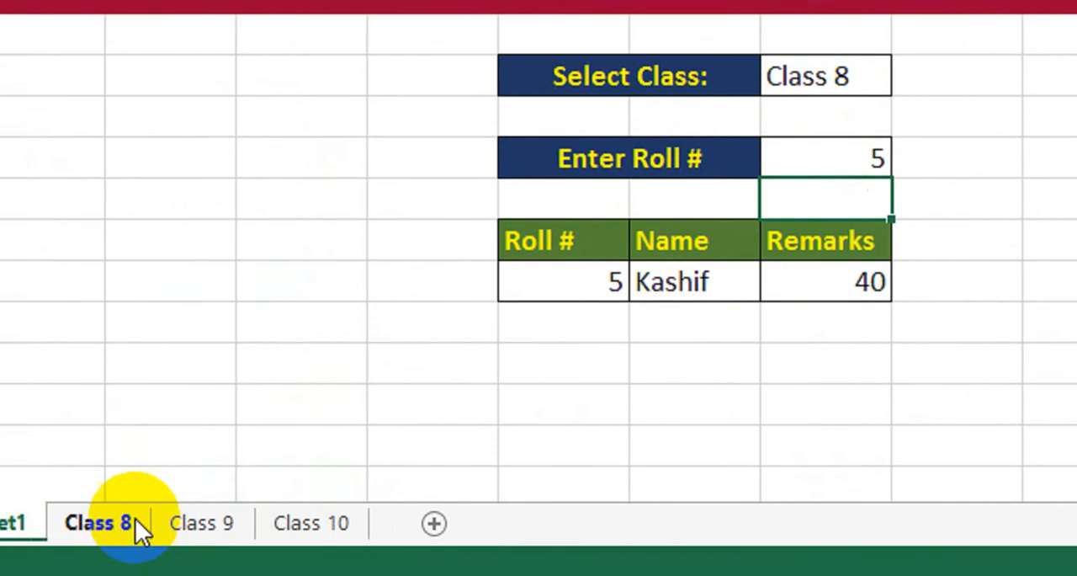
Step: Check the record for roll number 5 on the Class 8 sheet against the lookup result, and return to Sheet1
click(137, 530)
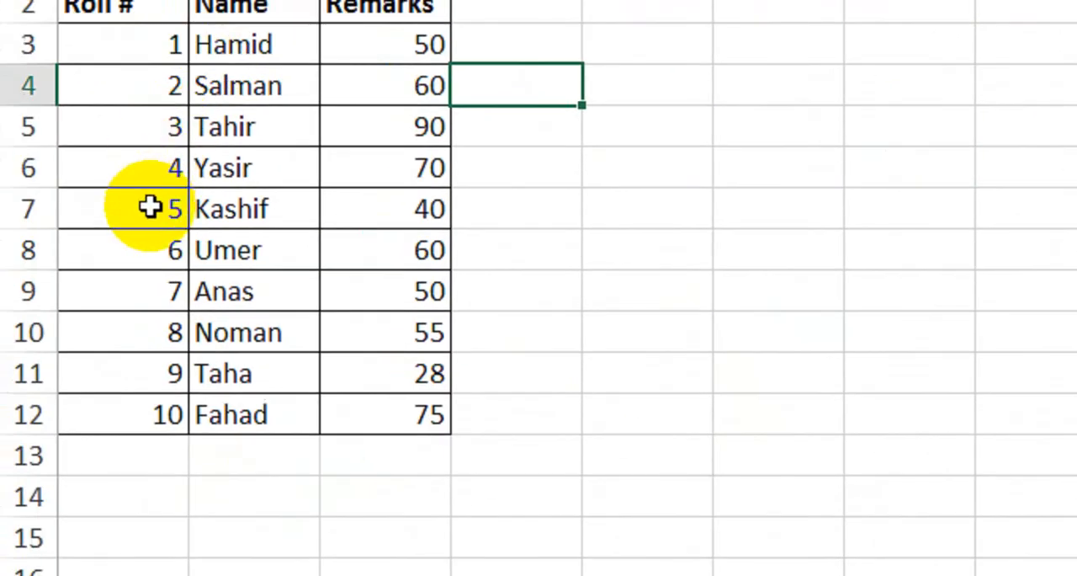
click(59, 31)
click(288, 234)
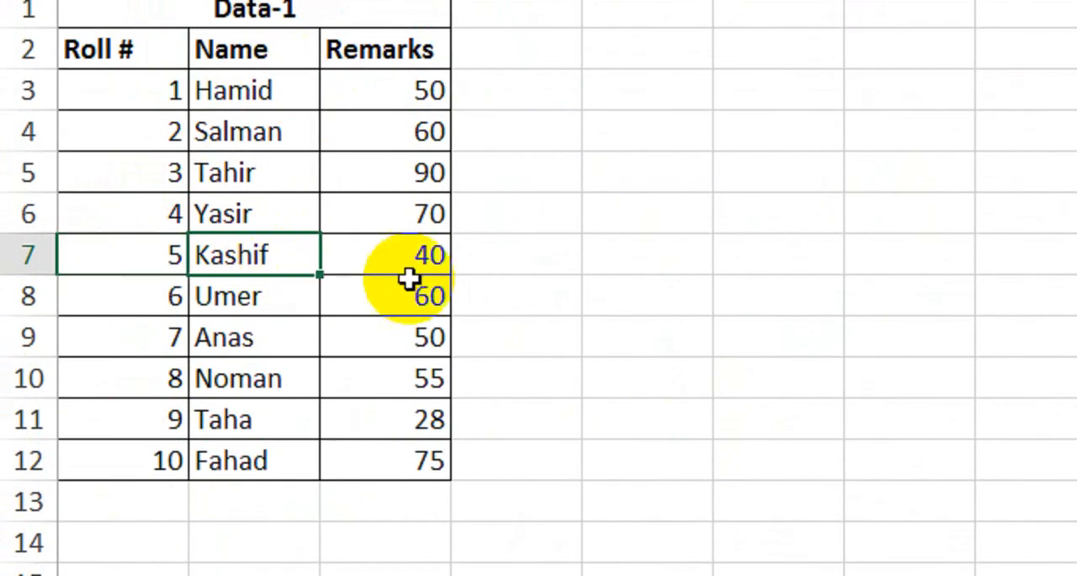
click(248, 539)
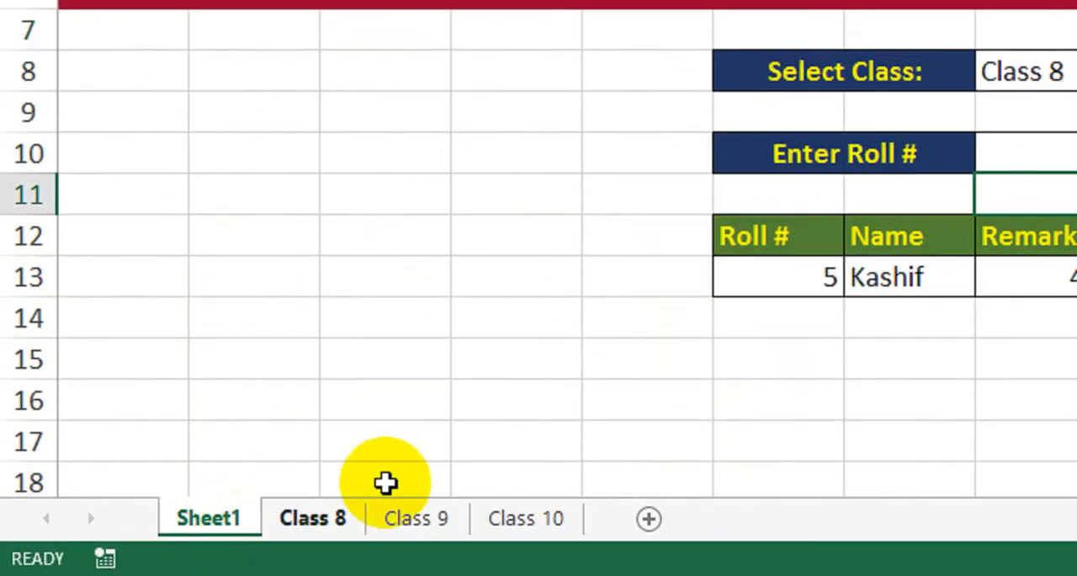